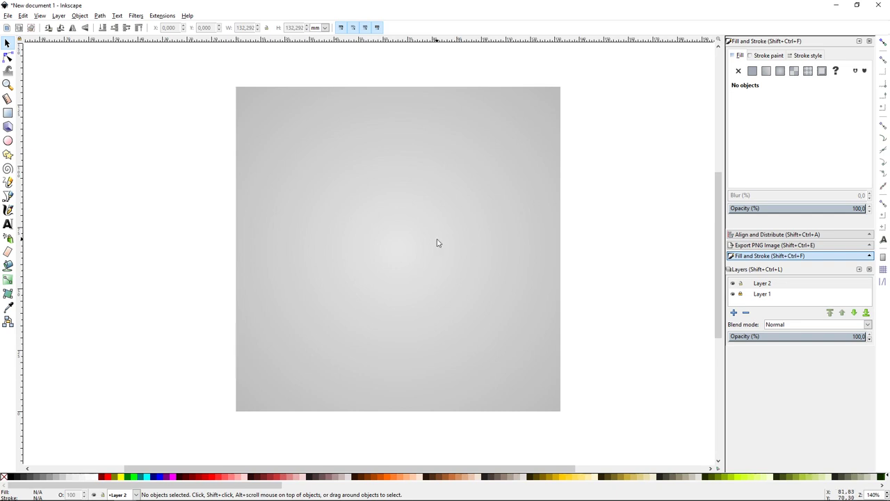
- Draw a closed three-pronged arrowhead outline with the Bezier tool, from the bottom tip around
key(b)
click(388, 365)
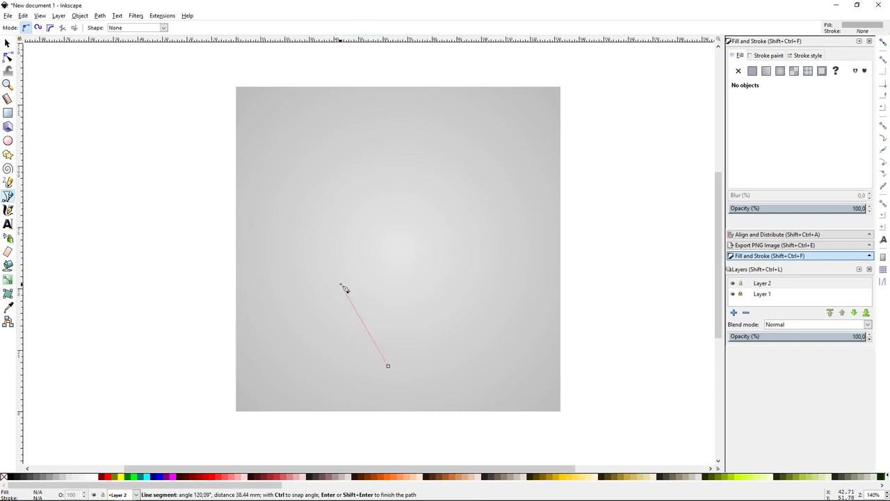
drag(355, 314, 344, 282)
drag(343, 245, 374, 296)
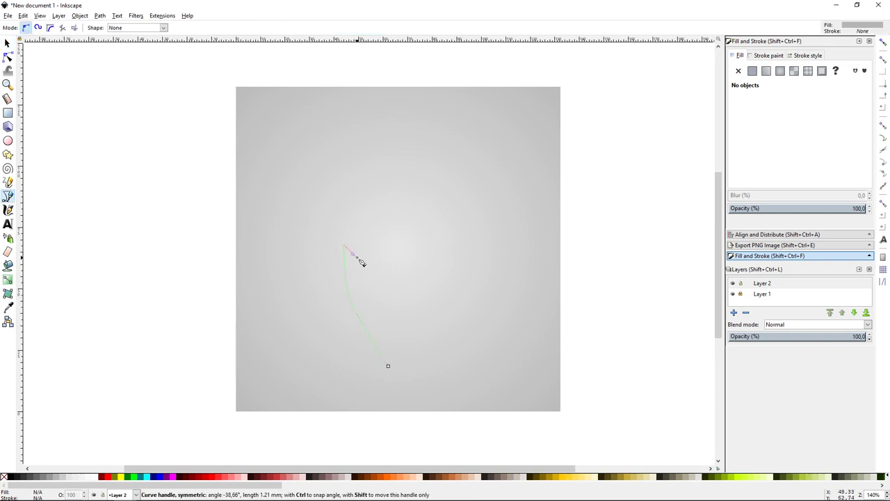
click(382, 300)
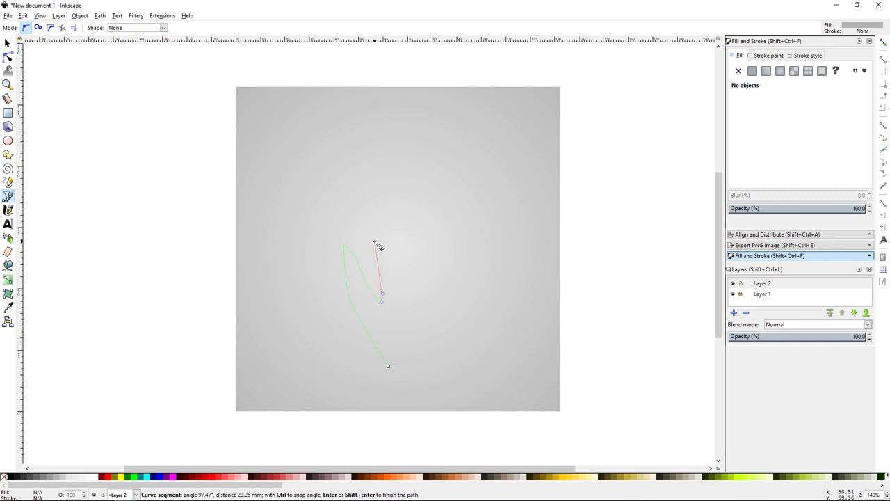
click(372, 222)
click(406, 221)
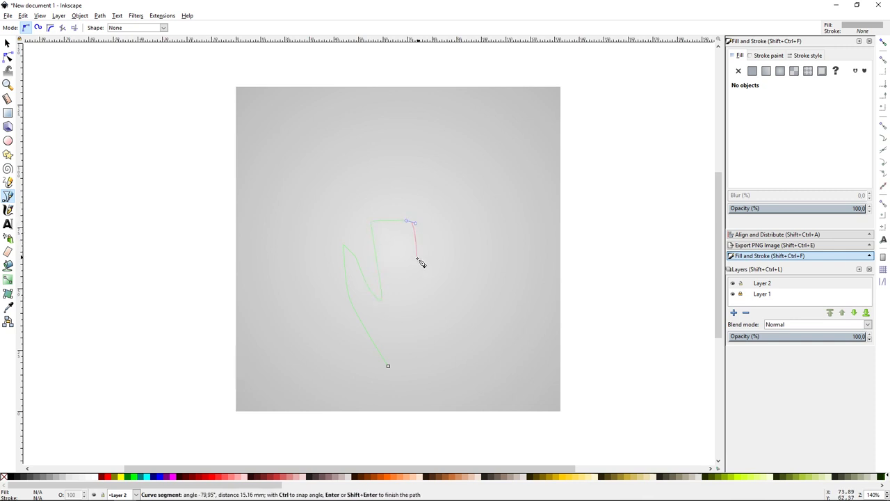
click(401, 299)
drag(433, 238, 441, 247)
drag(417, 337, 398, 379)
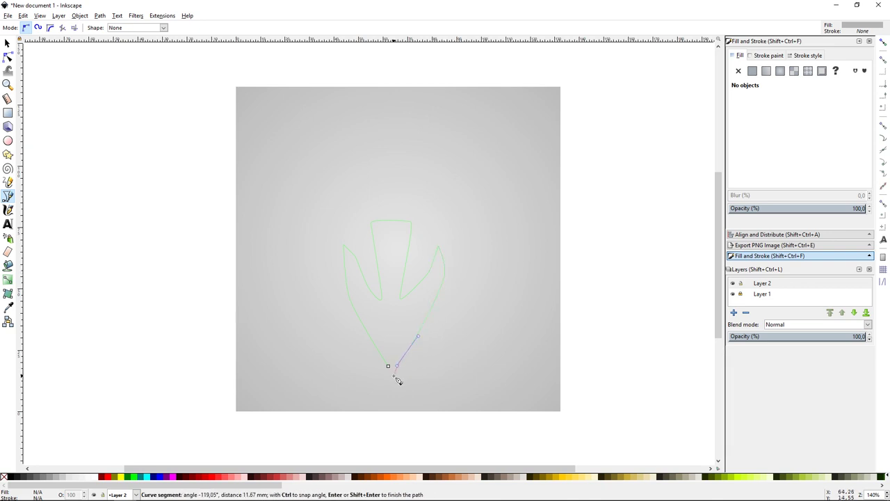
click(388, 366)
- Enlarge the arrowhead proportionally and reshape its nodes into smoother, tapered prongs
key(s)
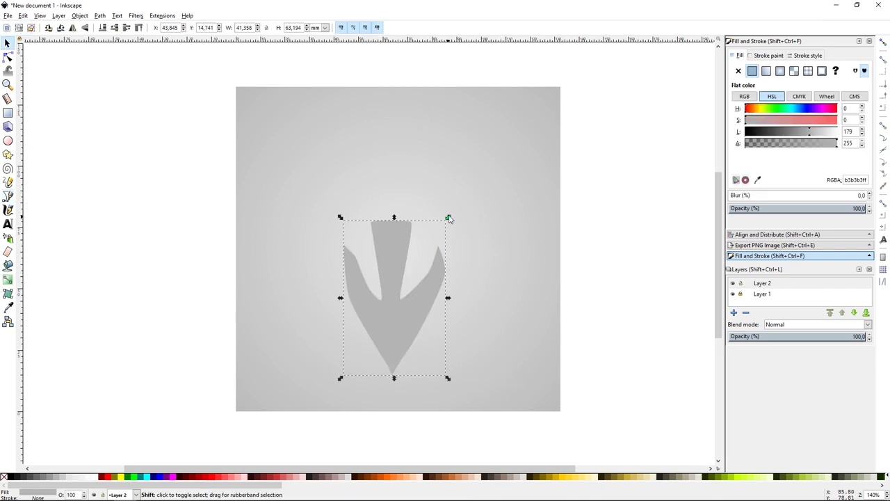
drag(448, 219, 498, 112)
key(n)
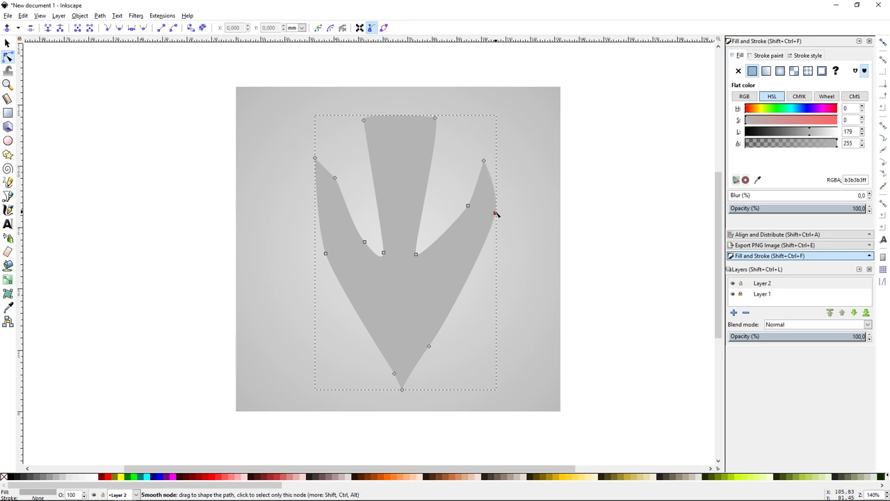
mouse_move(493, 213)
mouse_down()
mouse_move(494, 195)
mouse_move(458, 223)
mouse_up()
click(363, 120)
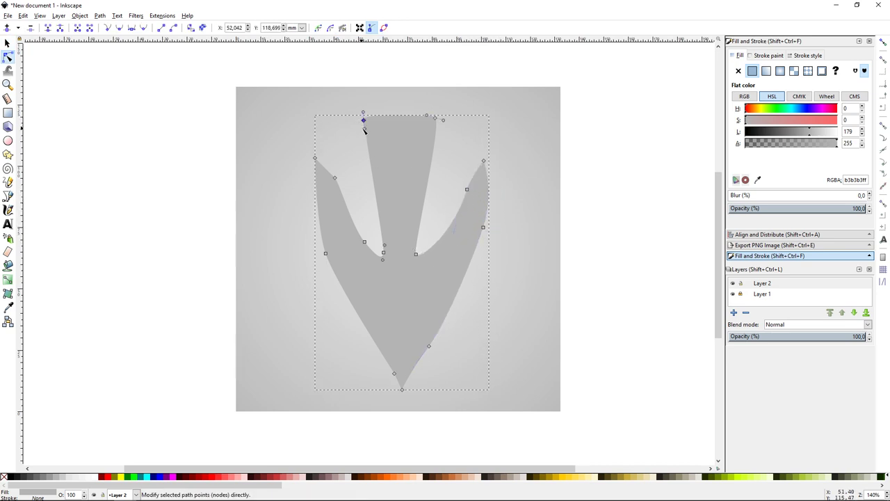
drag(403, 391, 407, 394)
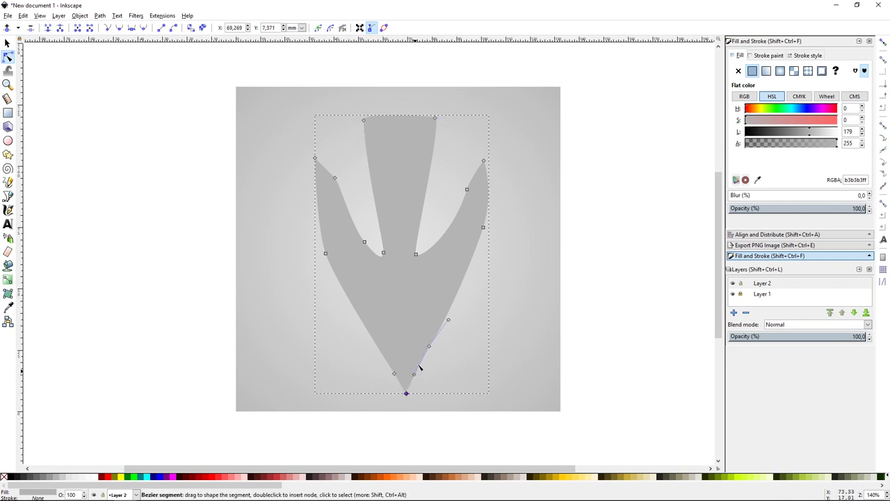
click(431, 347)
key(ctrl+z)
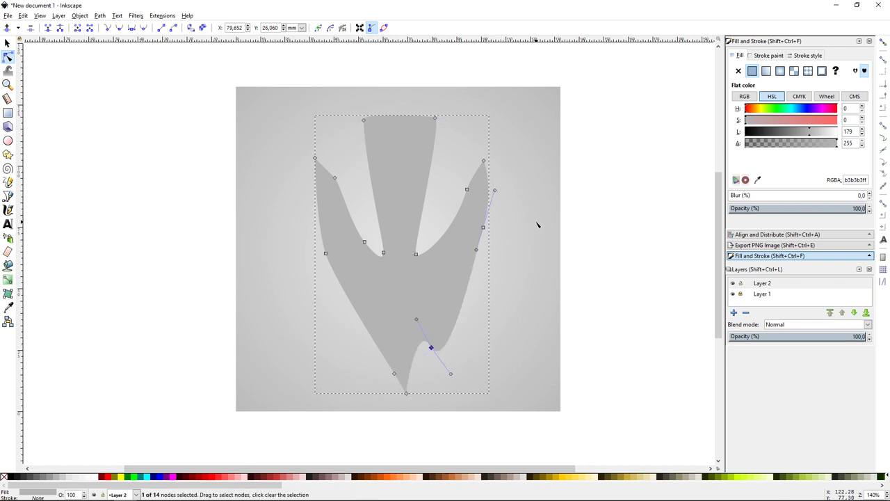
key(ctrl+shift+z)
key(s)
key(Escape)
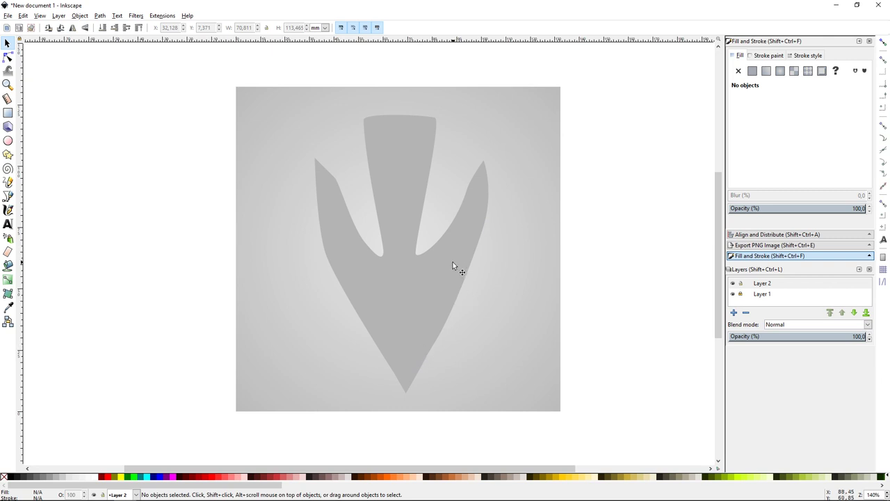
- Draw a closed shading shape from the central prong's top down over the right half
key(b)
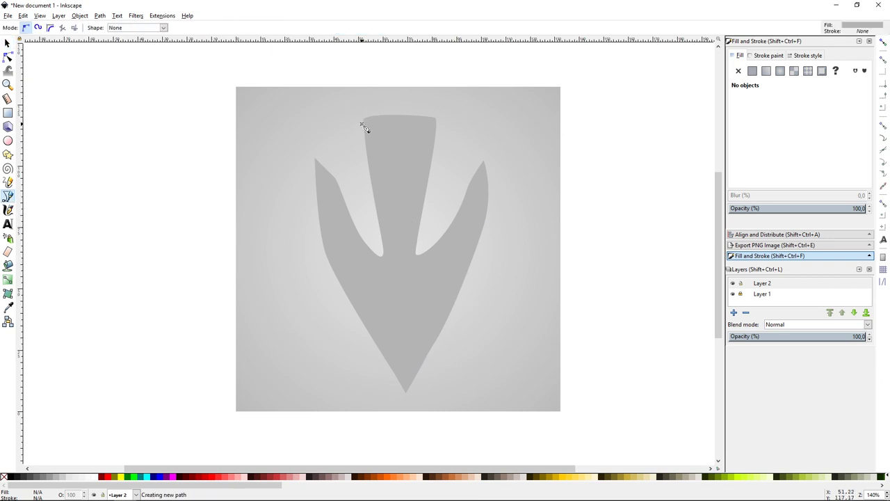
drag(362, 124, 428, 129)
drag(400, 246, 401, 265)
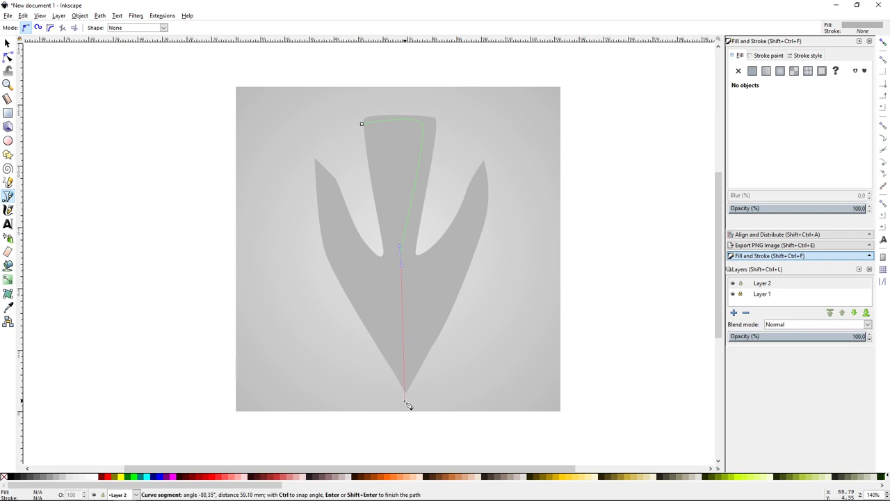
drag(410, 386, 397, 415)
click(476, 401)
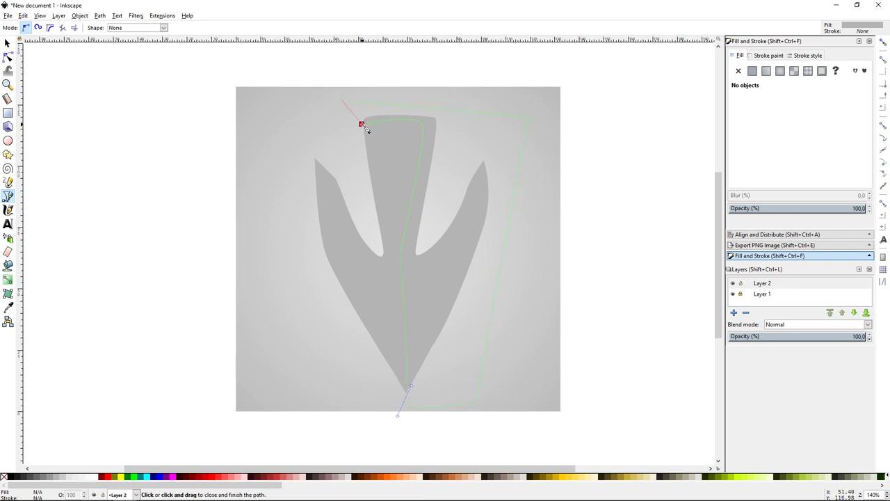
click(361, 123)
- Lower the shading shape in the stack and bend its left edge to fit the arrowhead
key(Page_Down)
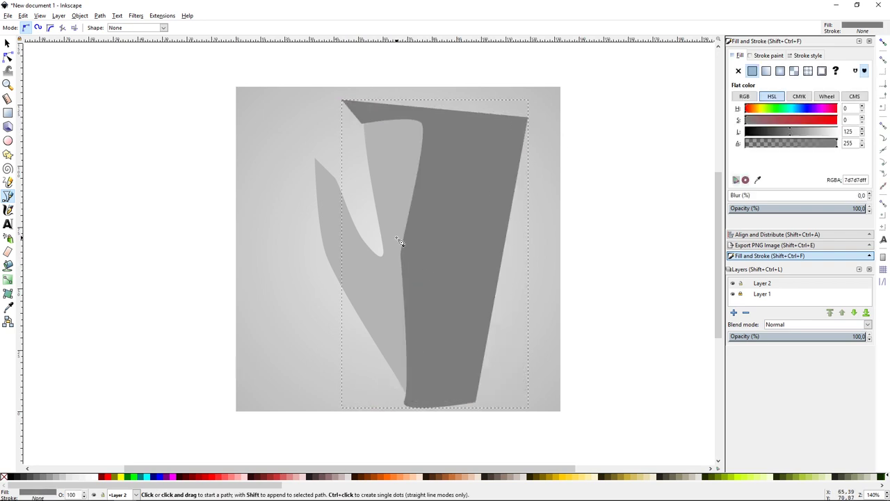
key(s)
click(374, 291)
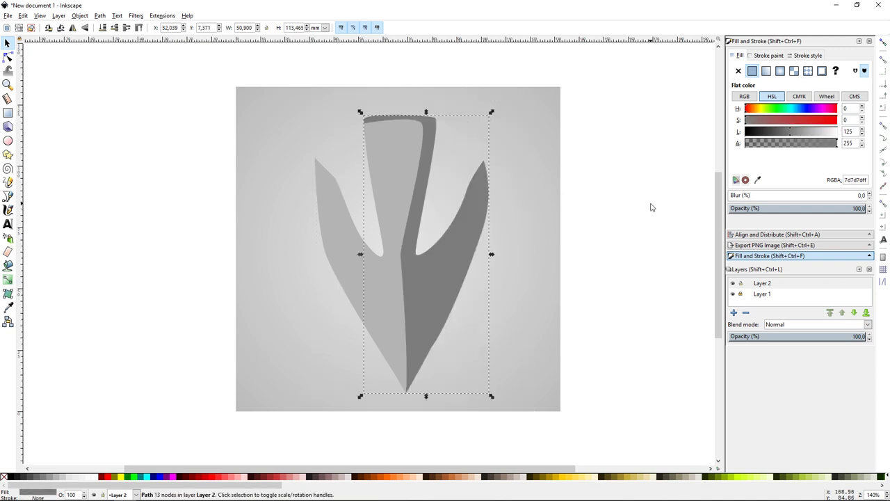
key(n)
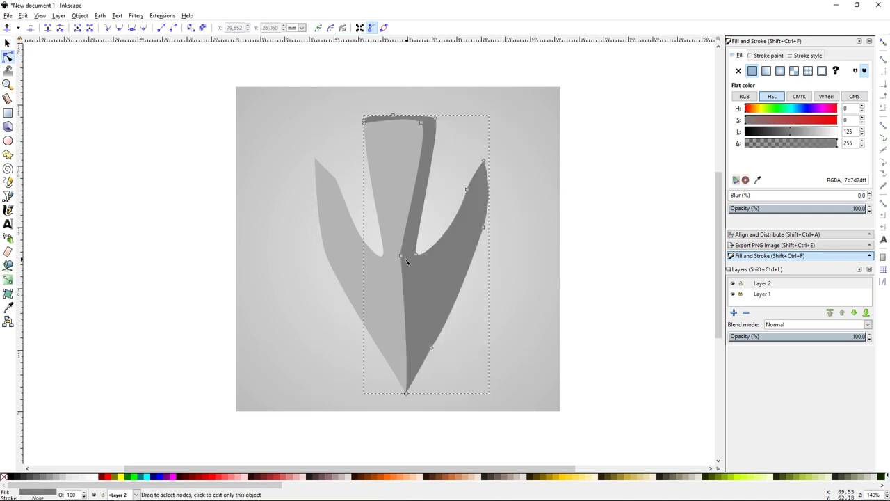
drag(412, 303, 392, 188)
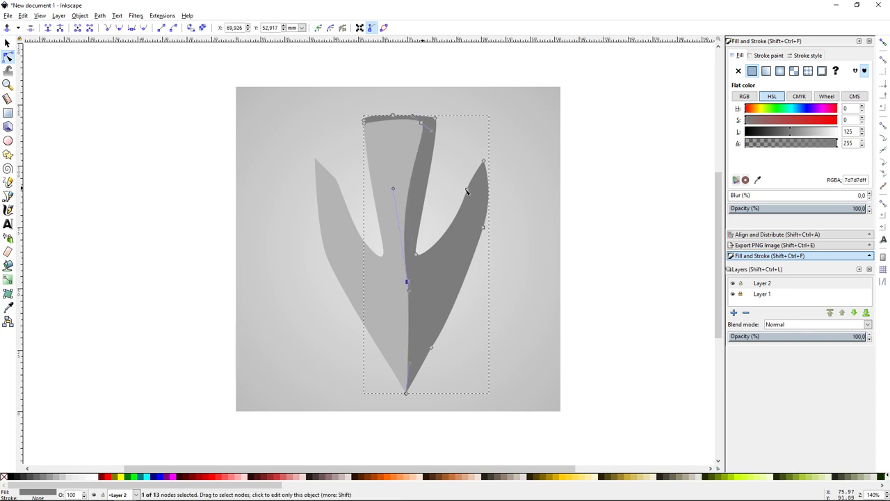
- Give the shading shape a linear gradient with a lightened left stop
key(s)
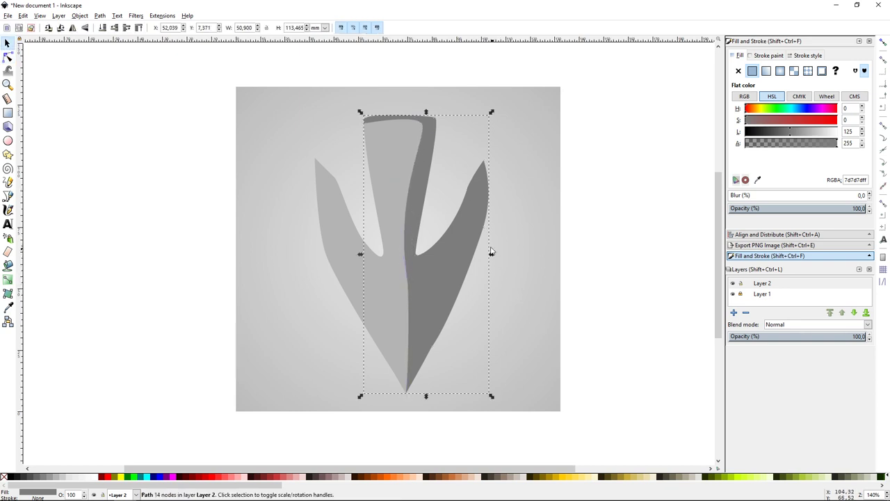
click(766, 70)
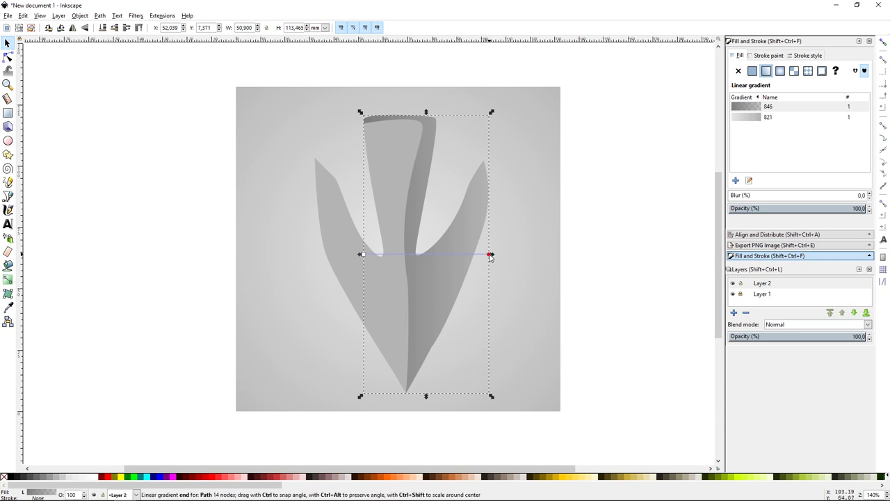
click(490, 254)
click(808, 132)
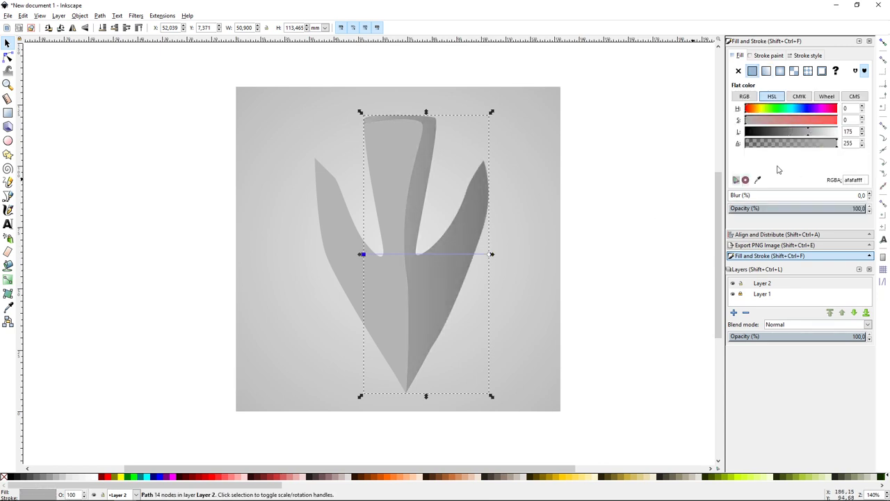
click(584, 262)
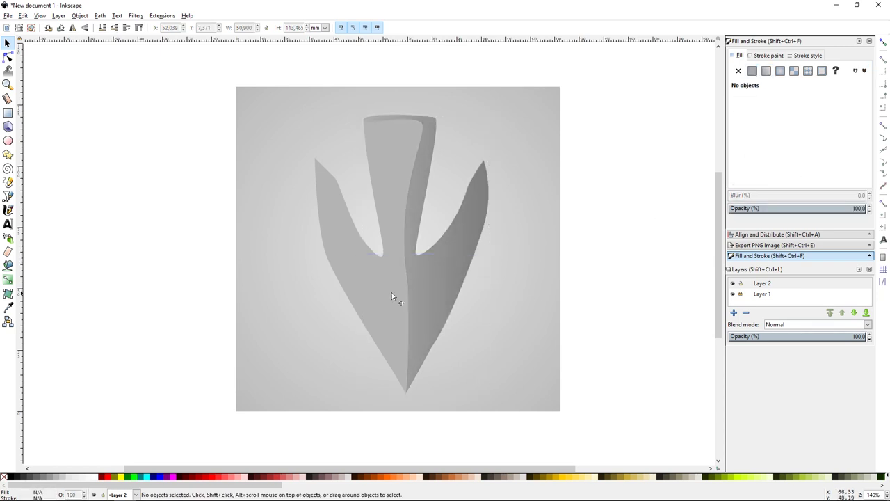
- Tint the arrowhead a pale blue-grey with HSL hue about 141
click(421, 243)
click(798, 108)
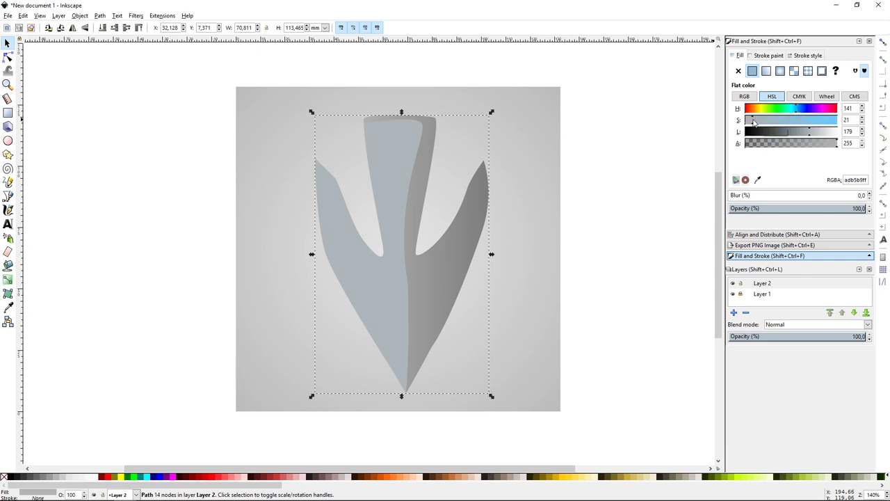
click(631, 273)
- Give the shading gradient's left stop the same blue-grey hue
click(417, 264)
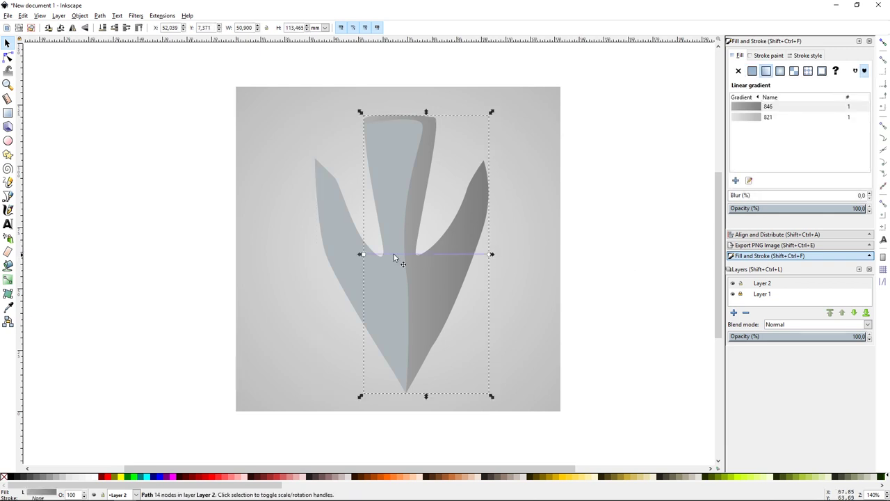
click(361, 254)
click(797, 108)
click(631, 240)
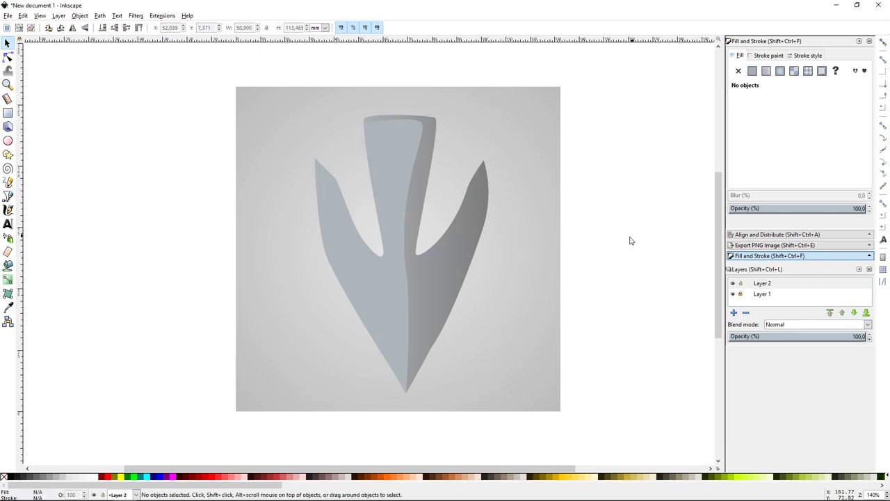
- Shrink both arrowhead shapes and rotate them to a diagonal angle
mouse_move(530, 80)
mouse_down()
mouse_move(429, 294)
mouse_move(278, 431)
mouse_up()
mouse_move(491, 114)
mouse_down()
mouse_move(431, 212)
mouse_move(459, 246)
mouse_up()
click(410, 264)
click(409, 258)
key(ctrl+z)
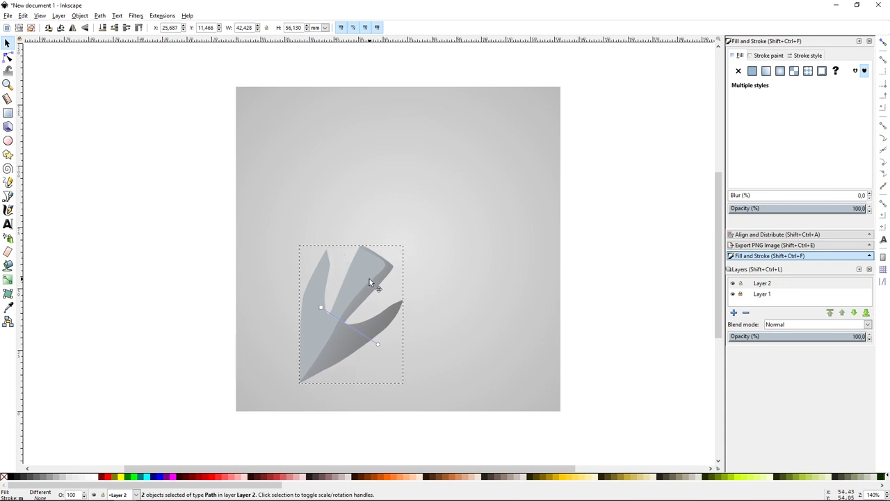
click(369, 279)
mouse_move(391, 258)
mouse_down()
mouse_move(408, 247)
mouse_move(441, 251)
mouse_up()
click(443, 237)
scroll(442, 235, up, 3)
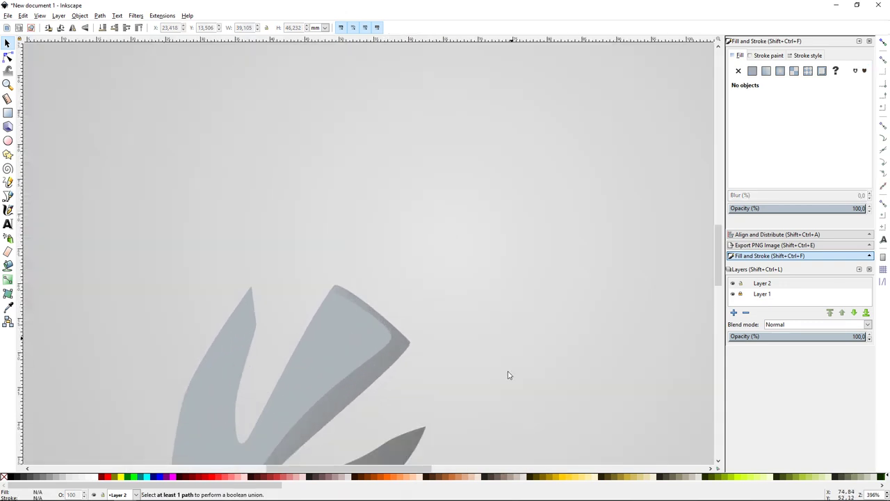
- Draw a closed shape covering the arrowhead's left prong and edge
key(b)
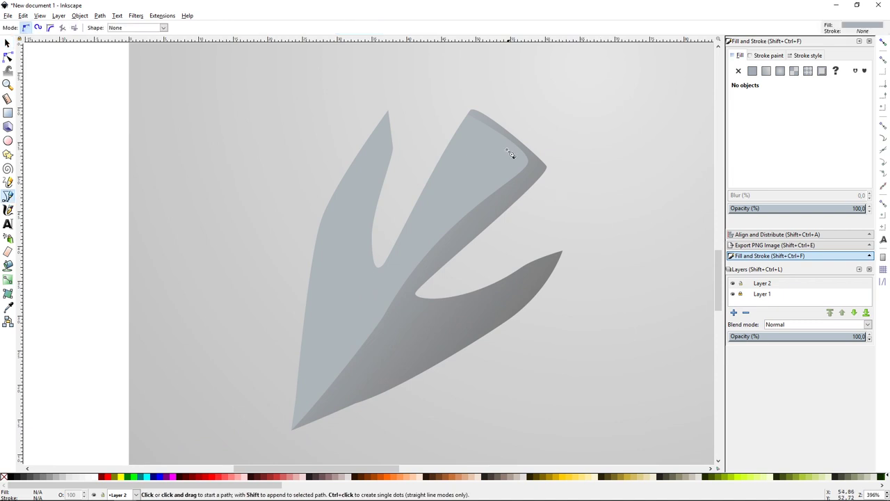
click(390, 102)
drag(345, 192, 342, 196)
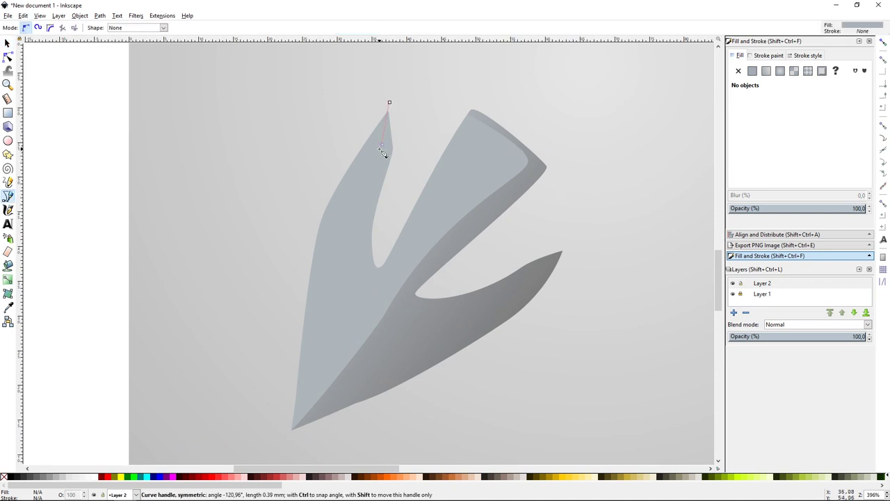
click(335, 219)
click(324, 242)
click(316, 368)
click(296, 402)
click(292, 433)
click(218, 292)
click(348, 85)
click(390, 102)
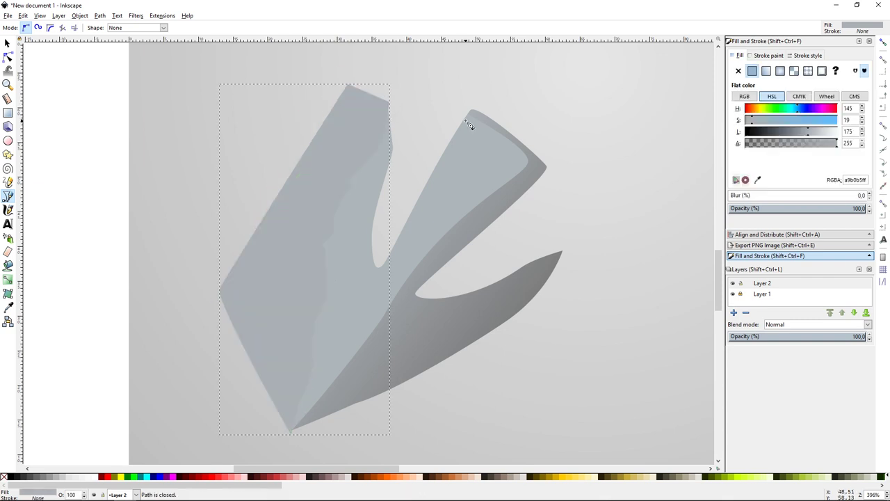
- Intersect the new shape with the arrowhead and raise its lightness to 241
key(s)
shift+click(466, 161)
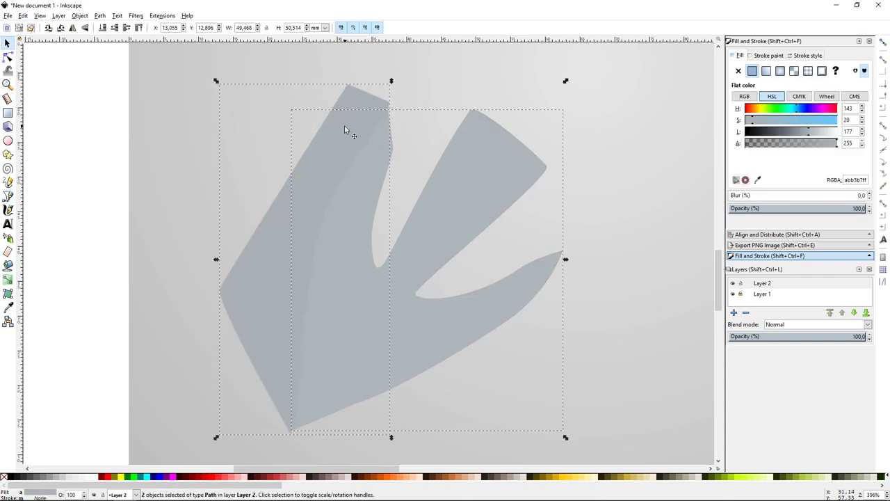
key(ctrl+asterisk)
drag(811, 132, 834, 138)
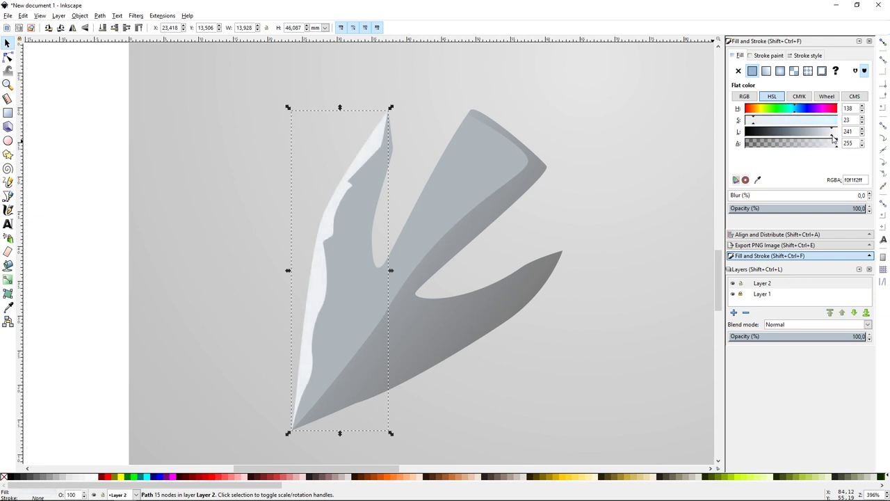
click(588, 158)
key(minus)
key(plus)
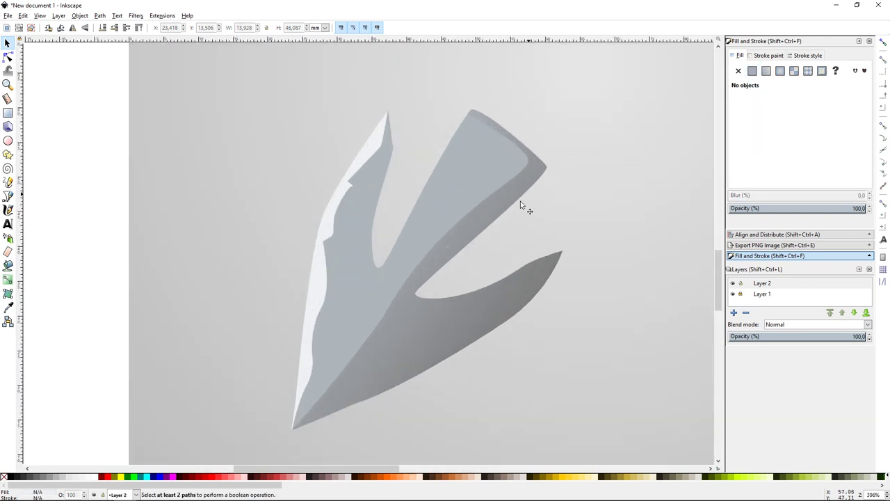
- Lower the left-edge highlight's lightness to 225
click(338, 209)
drag(833, 135, 827, 134)
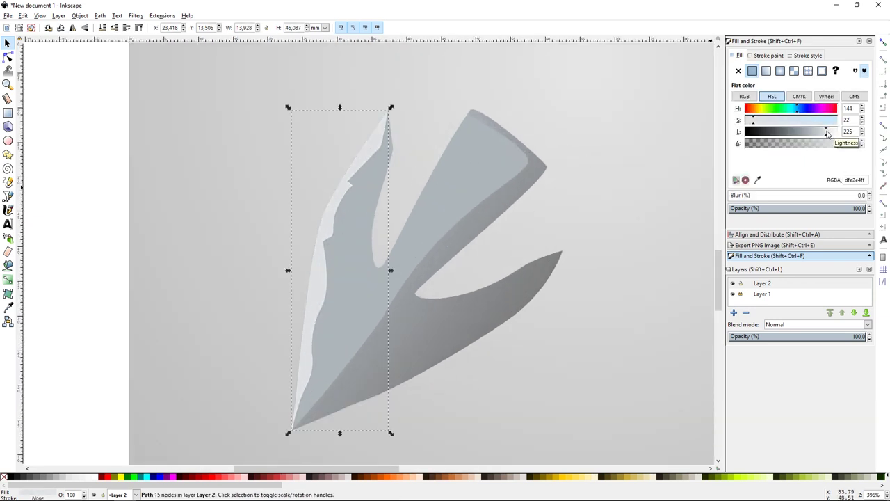
click(606, 133)
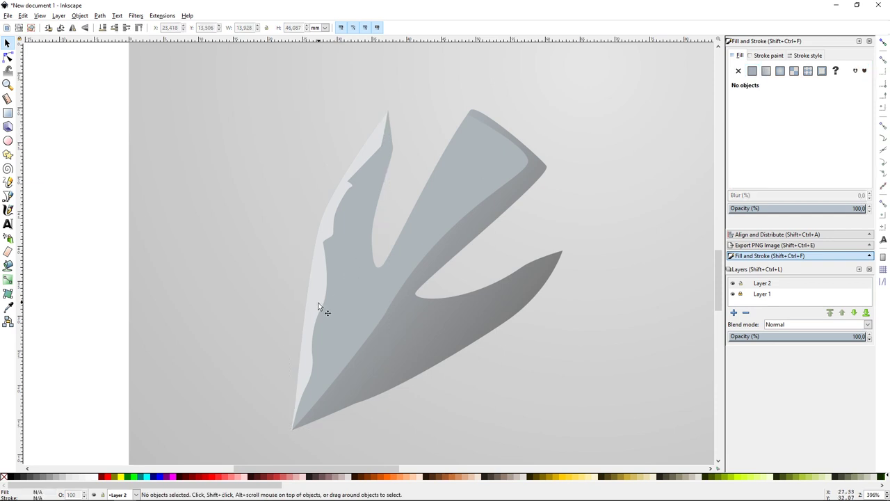
key(shift)
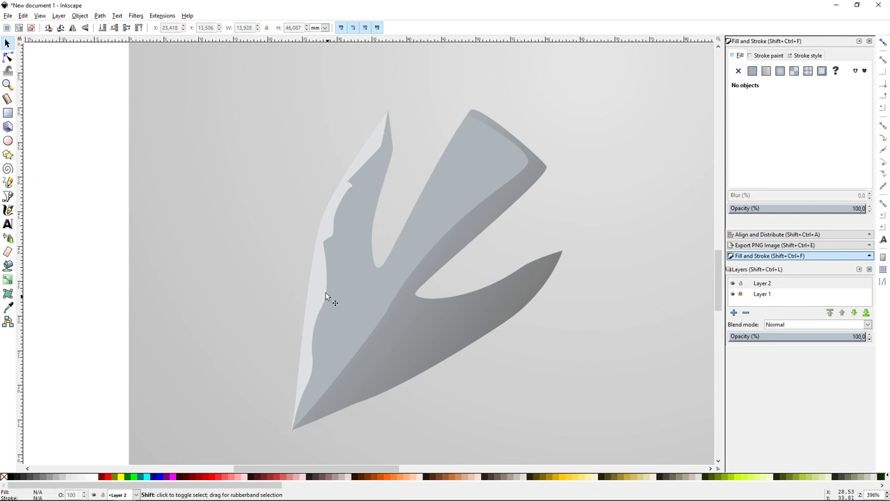
- Draw a closed chipped-edge path over the arrowhead's left arm
key(b)
click(388, 95)
drag(351, 206, 353, 211)
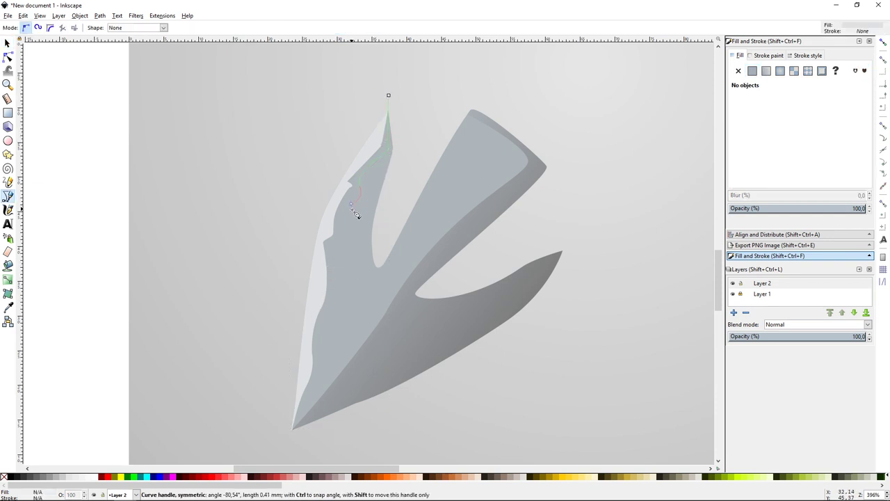
click(335, 231)
click(330, 248)
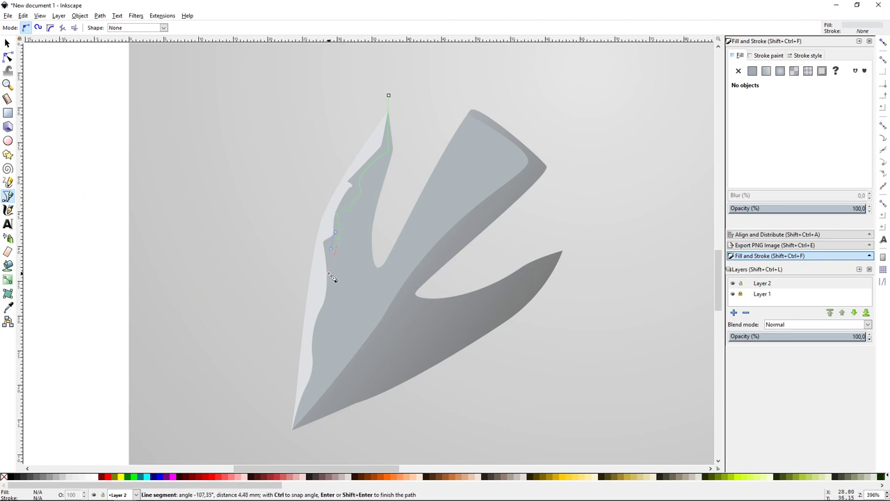
drag(319, 358, 320, 381)
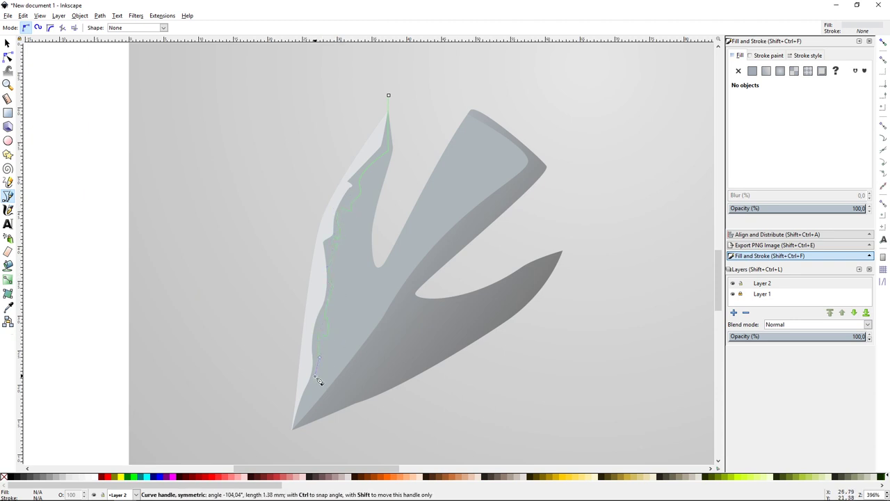
click(287, 443)
click(388, 96)
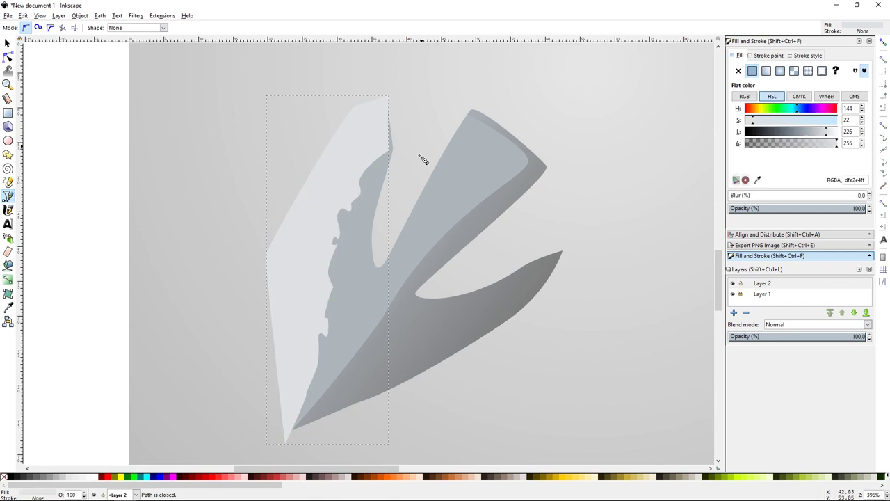
- Intersect the new path with the main V shape to form the highlight
key(s)
click(455, 191)
shift+click(347, 131)
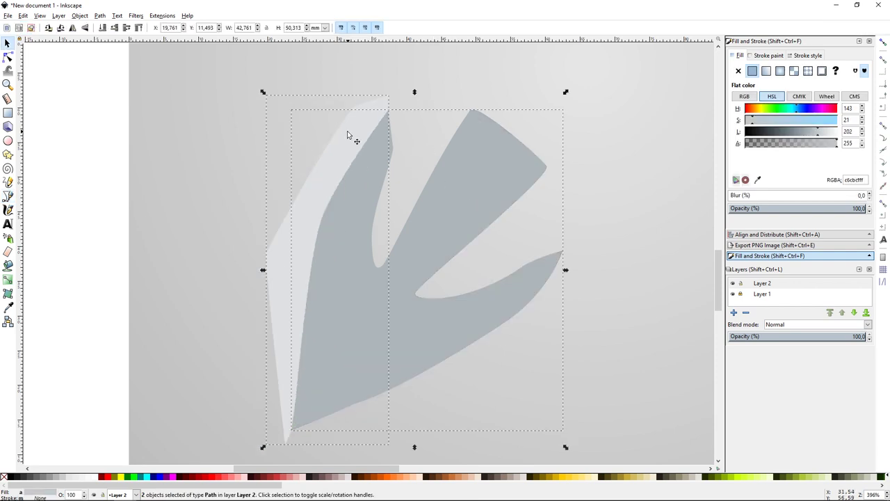
key(ctrl+plus)
key(ctrl+z)
key(ctrl+a)
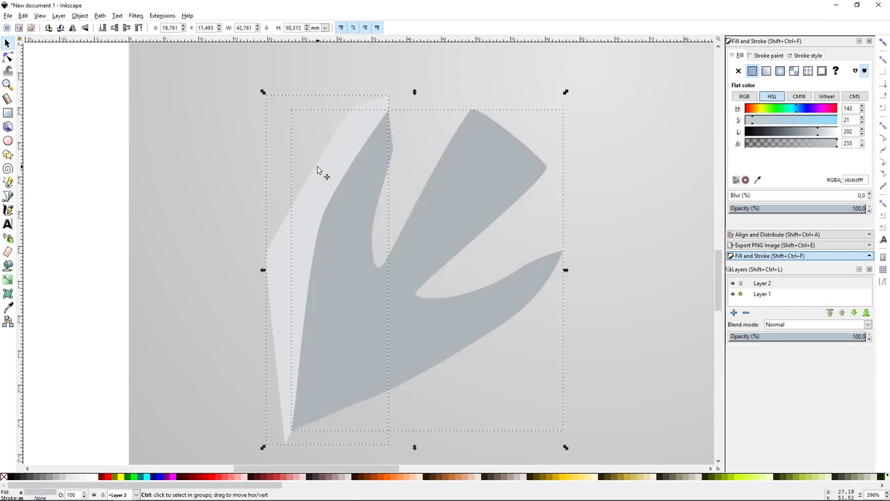
key(ctrl+asterisk)
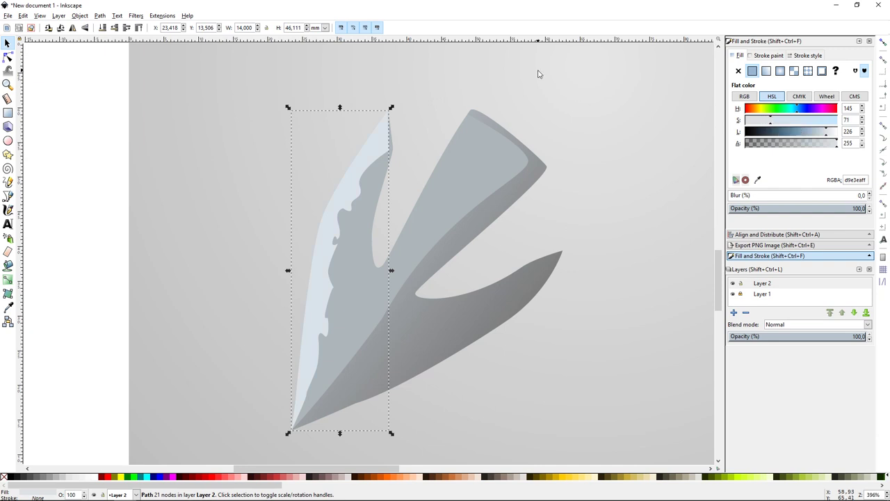
- Test simplifying the highlight, undo it, and adjust the highlight's lightness
key(ctrl+l)
click(572, 130)
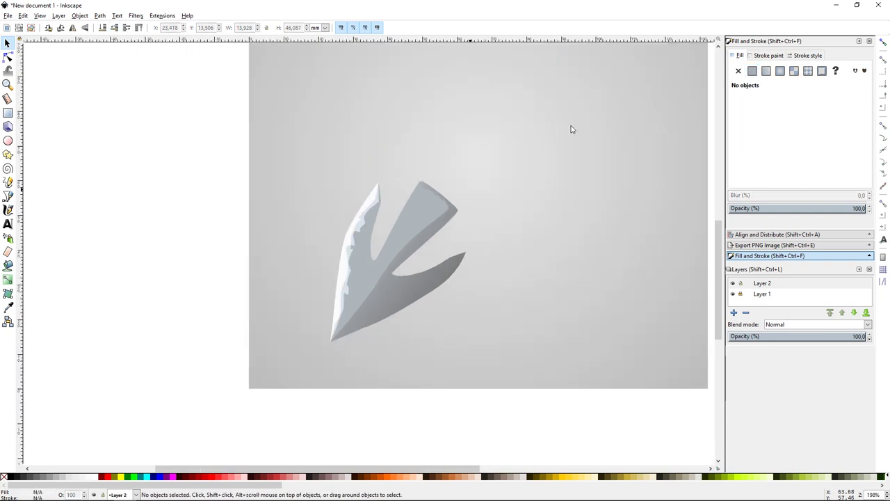
key(ctrl+z)
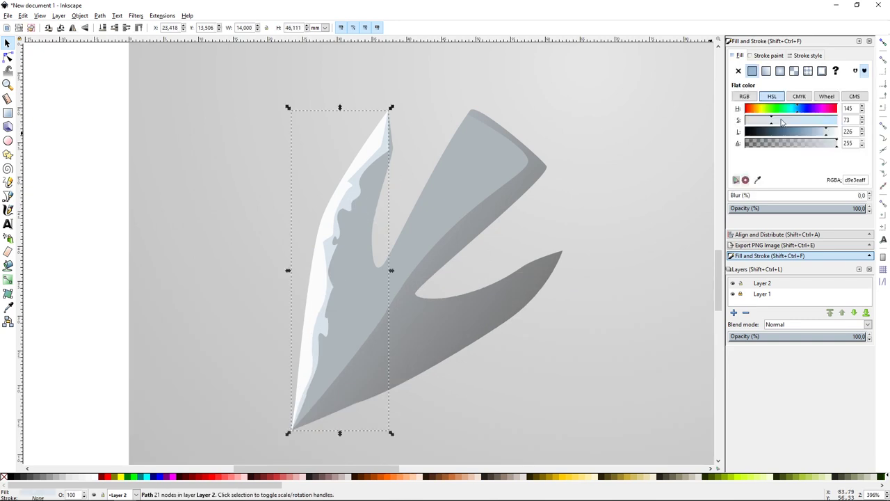
click(820, 136)
click(598, 216)
key(5)
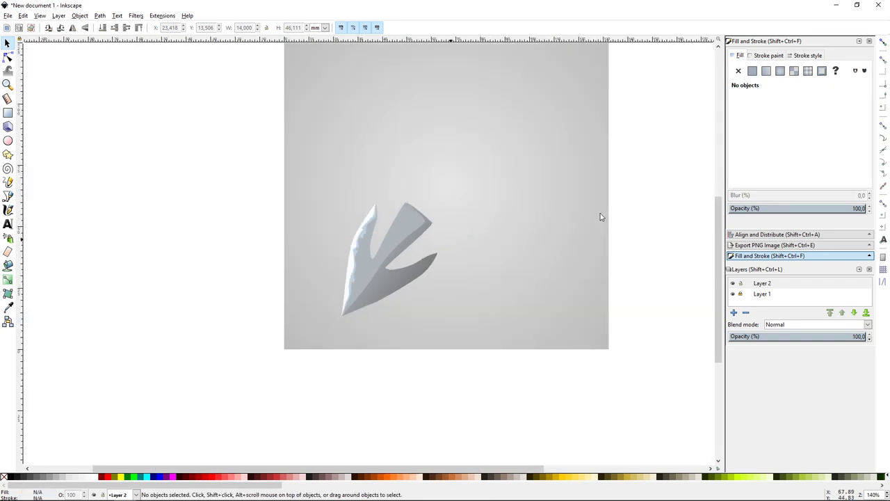
key(plus)
key(plus)
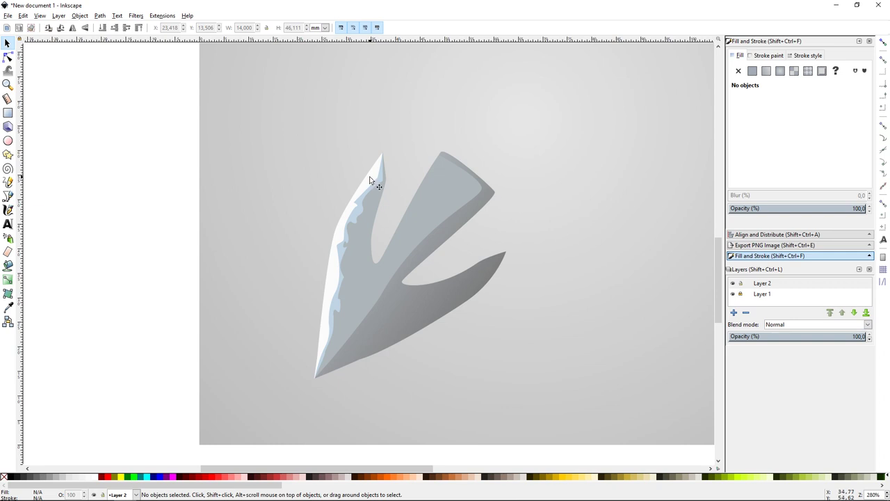
- Give the highlight a diagonal linear gradient with a light blue stop sampled by Dropper
click(371, 181)
click(766, 70)
click(751, 70)
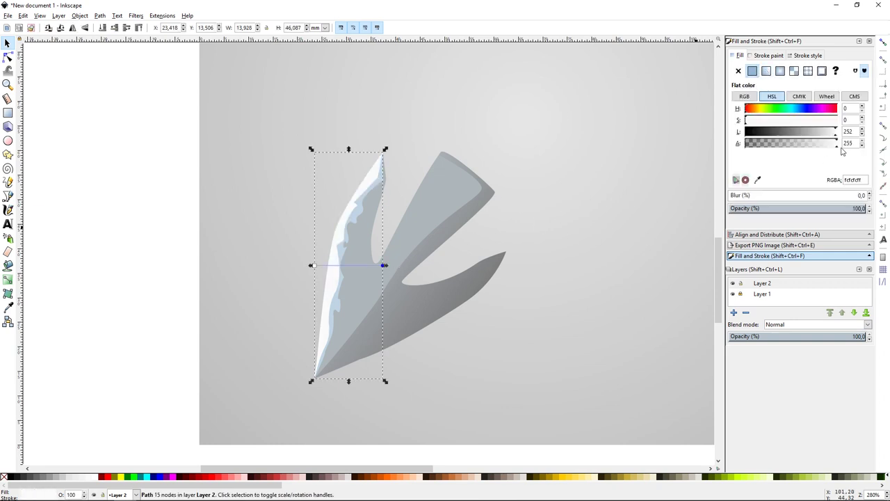
drag(384, 265, 389, 155)
drag(312, 265, 311, 379)
key(d)
click(366, 200)
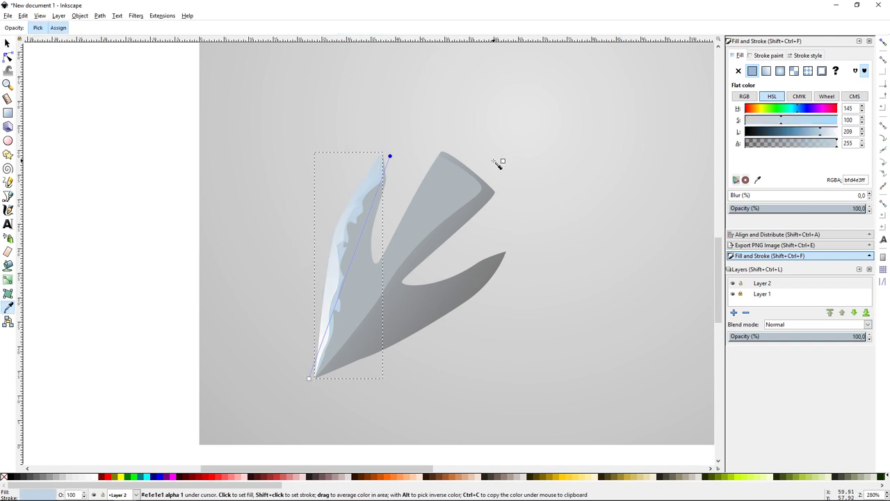
key(s)
click(568, 147)
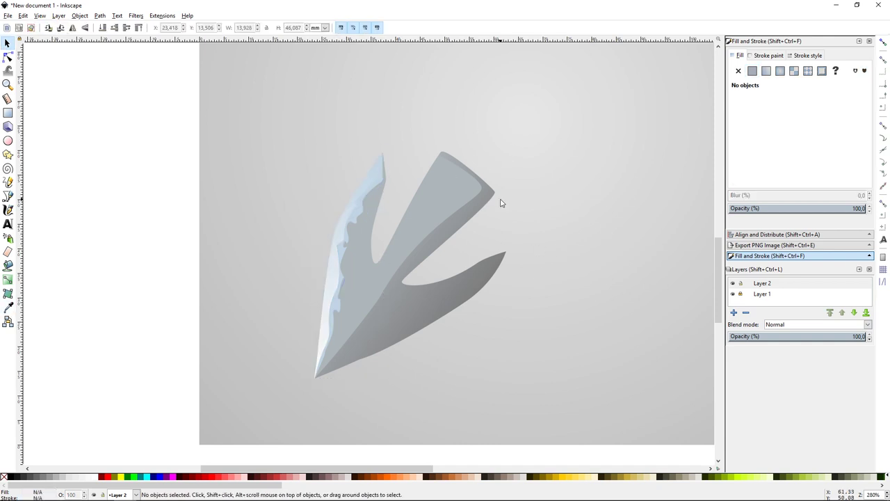
- Draw a thin curved shape along the notch's inner edge
key(b)
drag(381, 145, 383, 188)
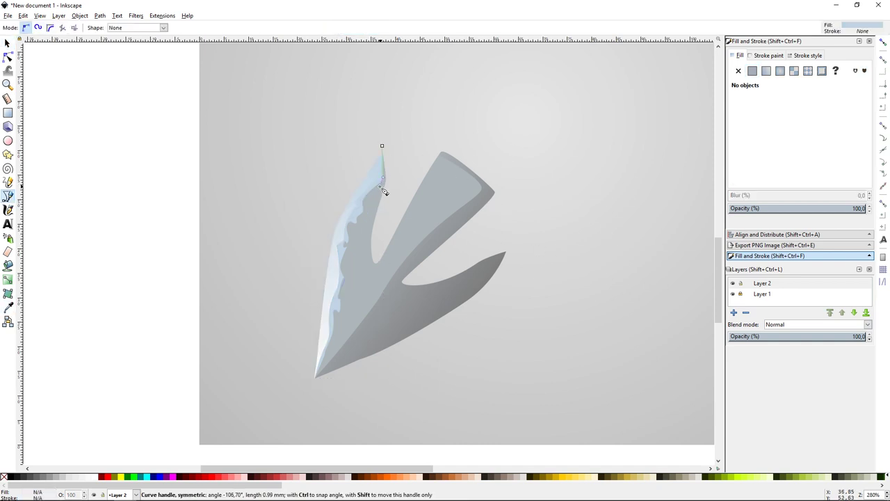
drag(389, 247, 391, 216)
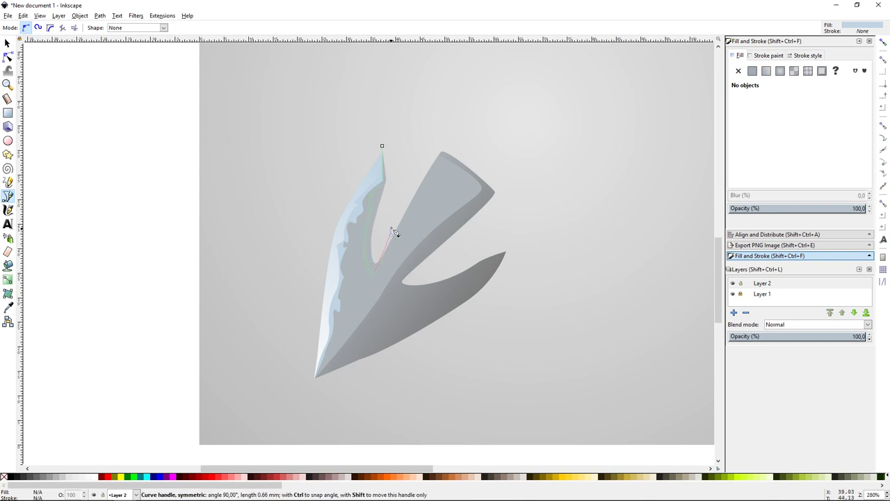
click(404, 149)
key(Return)
key(s)
- Send the large arrowhead shape to the bottom and fill the notch piece with sampled mid grey
click(457, 184)
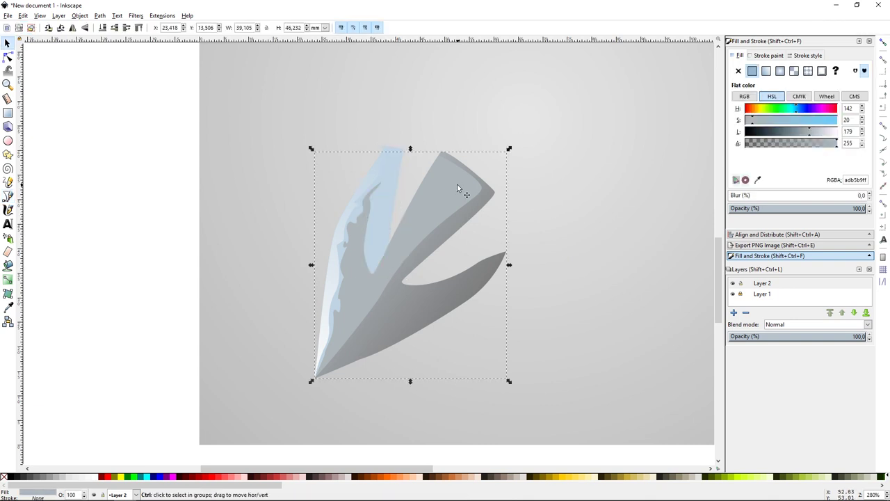
key(Home)
key(End)
click(397, 169)
key(d)
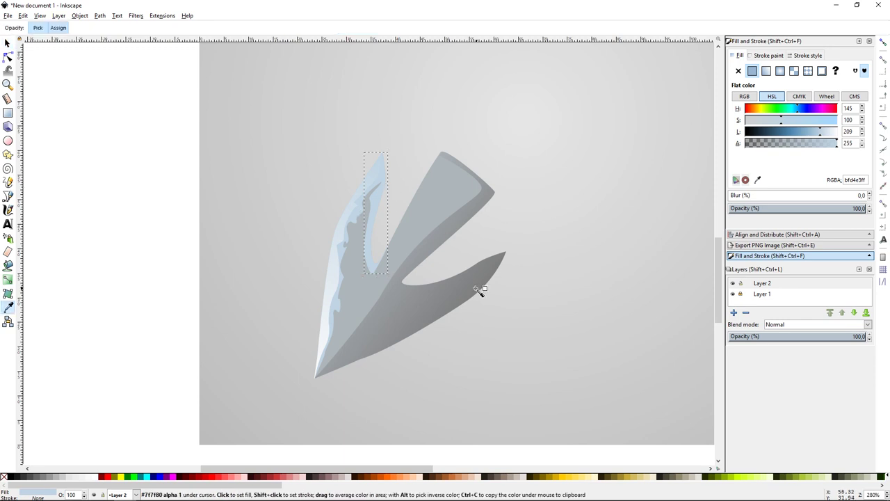
click(478, 292)
key(s)
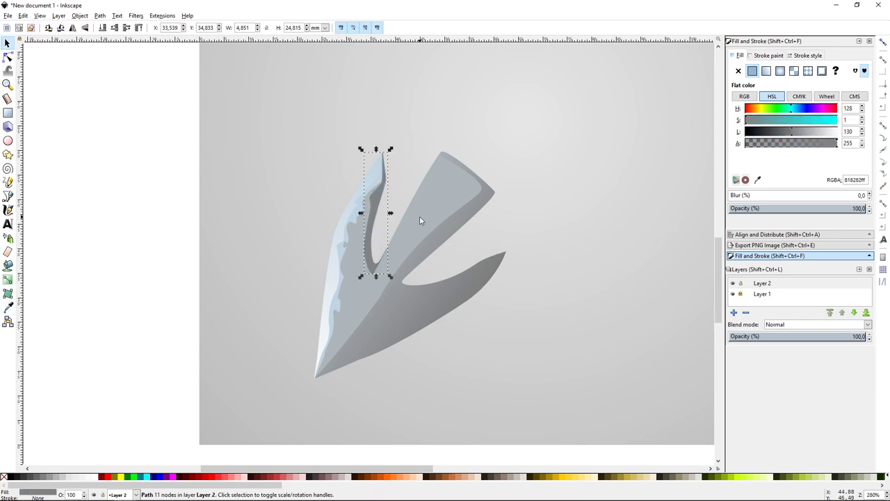
- Give the notch piece a linear gradient whose end stop is dark grey 434343
key(g)
click(766, 70)
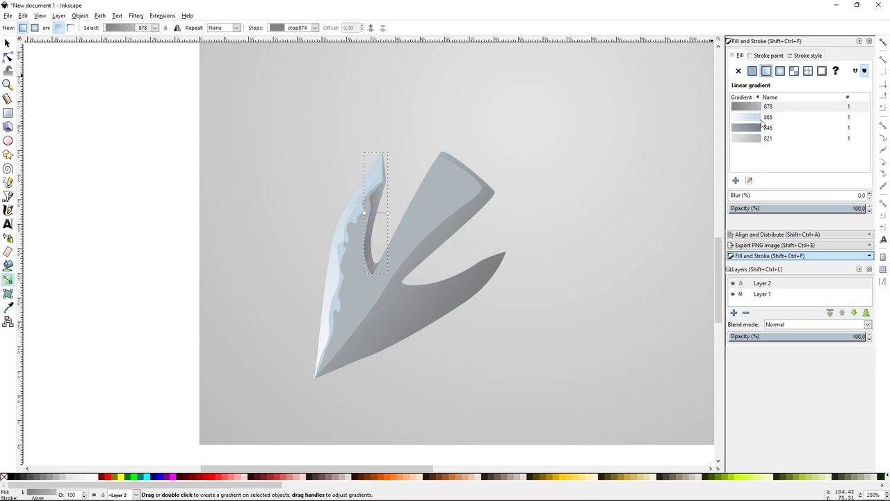
drag(388, 212, 388, 248)
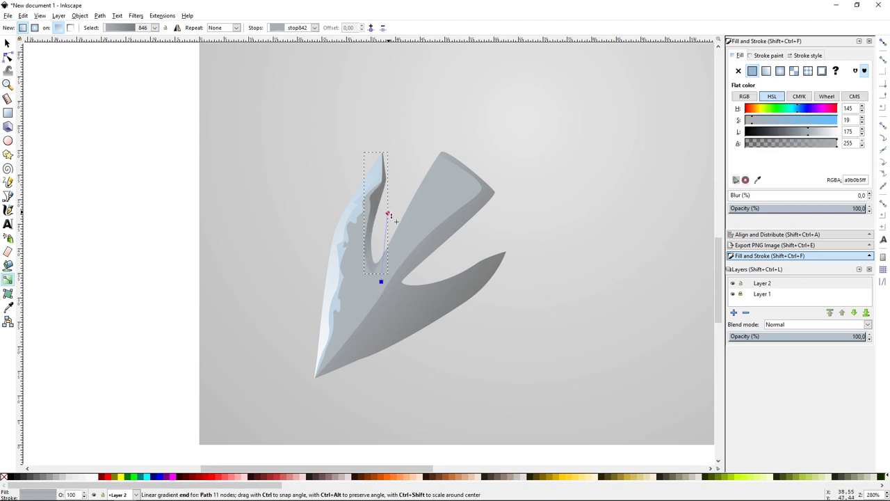
mouse_move(381, 279)
mouse_down()
mouse_move(386, 156)
mouse_move(366, 278)
mouse_move(374, 273)
mouse_up()
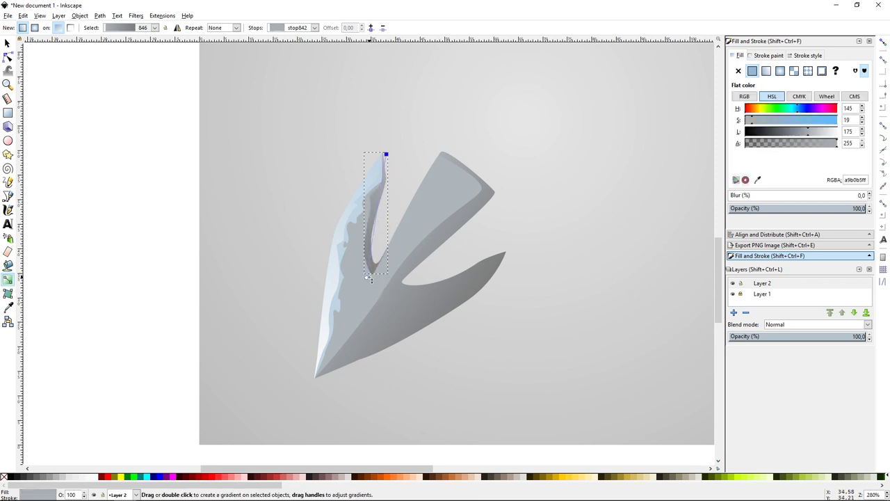
drag(796, 139, 769, 137)
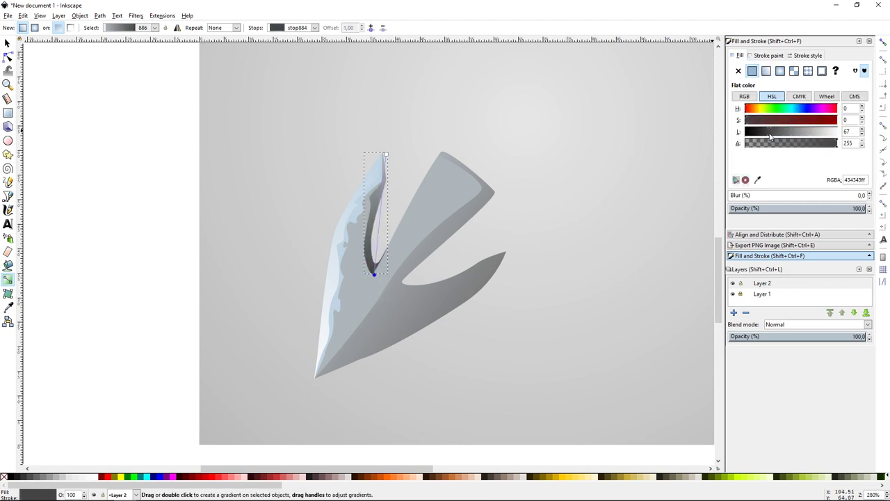
key(s)
key(Escape)
scroll(552, 230, down, 1)
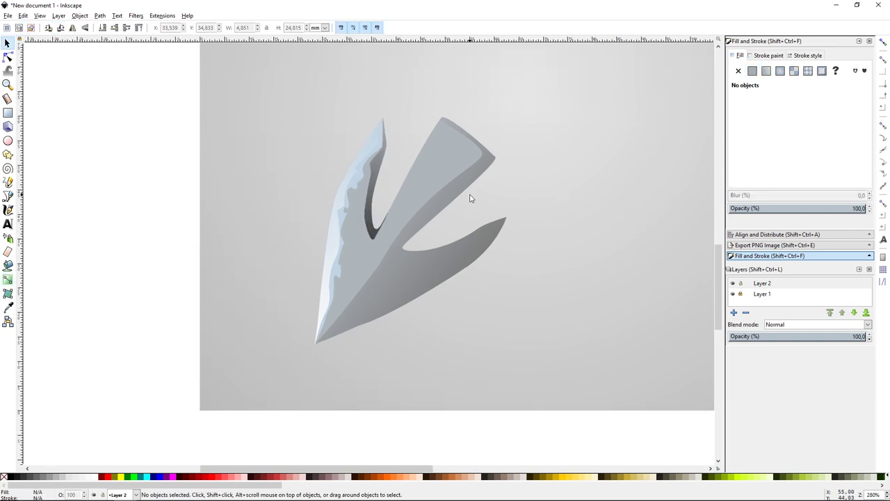
- Apply gradient 846 to the blade and pull its end handle in toward the left edge
key(b)
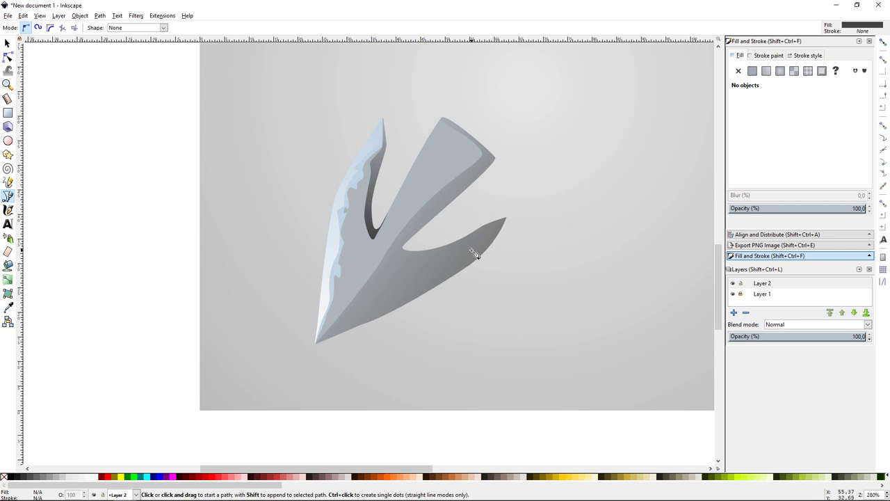
key(s)
click(406, 253)
click(766, 72)
click(752, 139)
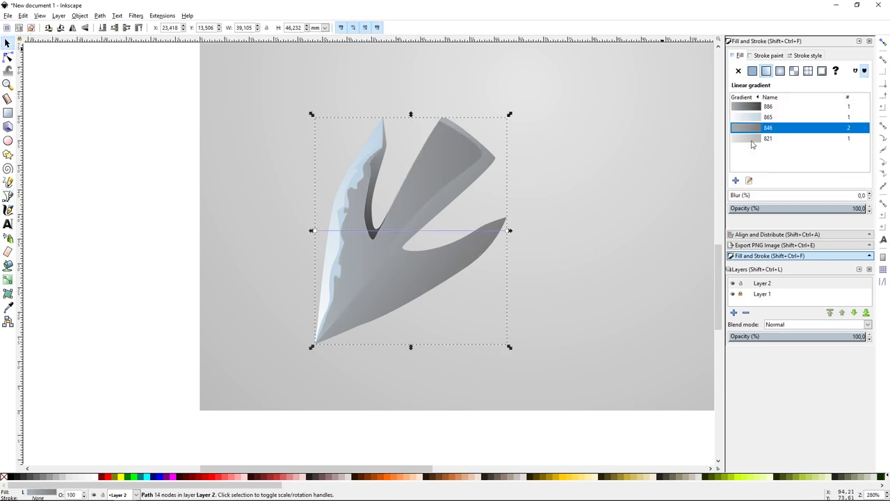
drag(315, 232, 430, 288)
drag(511, 230, 324, 261)
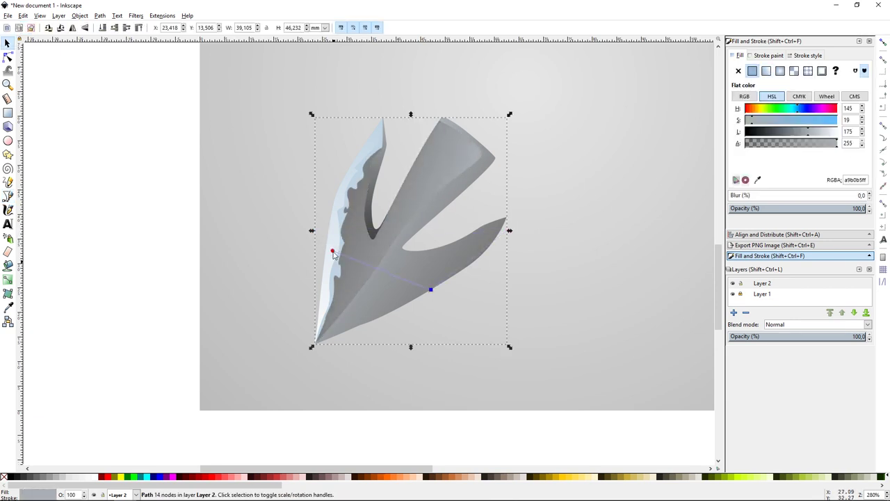
drag(431, 288, 355, 274)
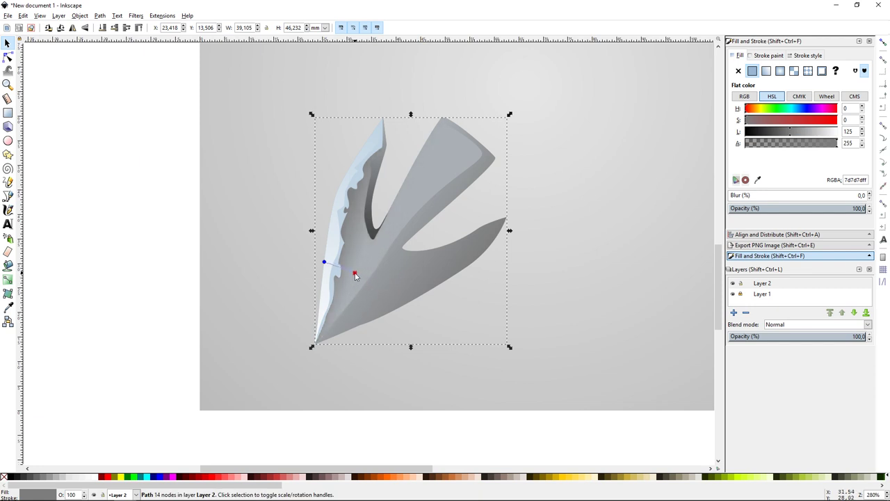
click(596, 177)
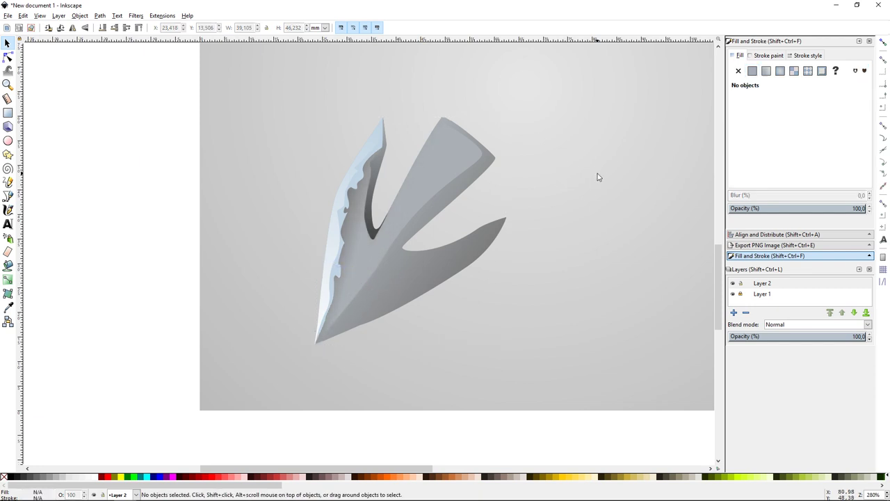
key(ctrl+minus)
- Draw a closed Bezier shadow shape along the lower barb down to the blade tip
key(minus)
key(minus)
key(plus)
key(plus)
key(plus)
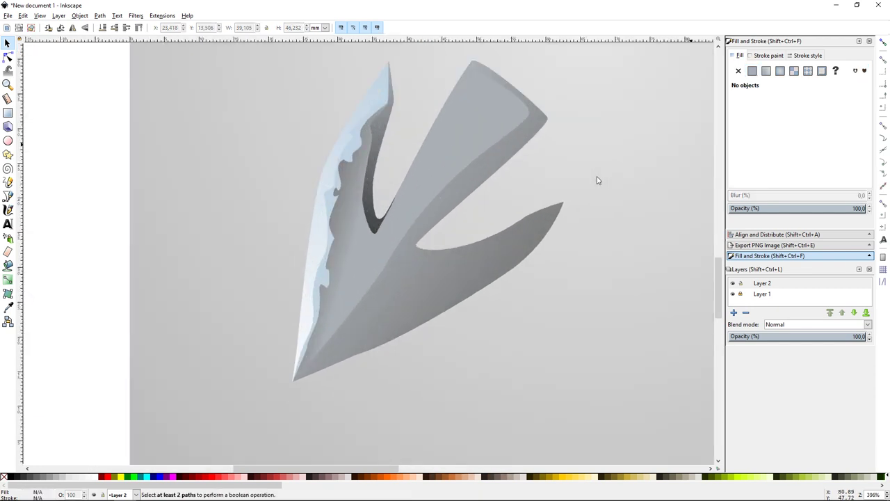
key(b)
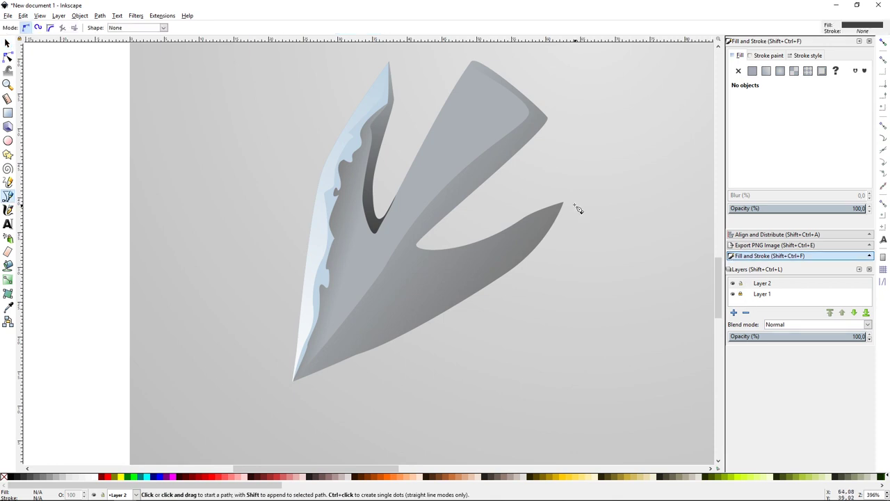
click(569, 191)
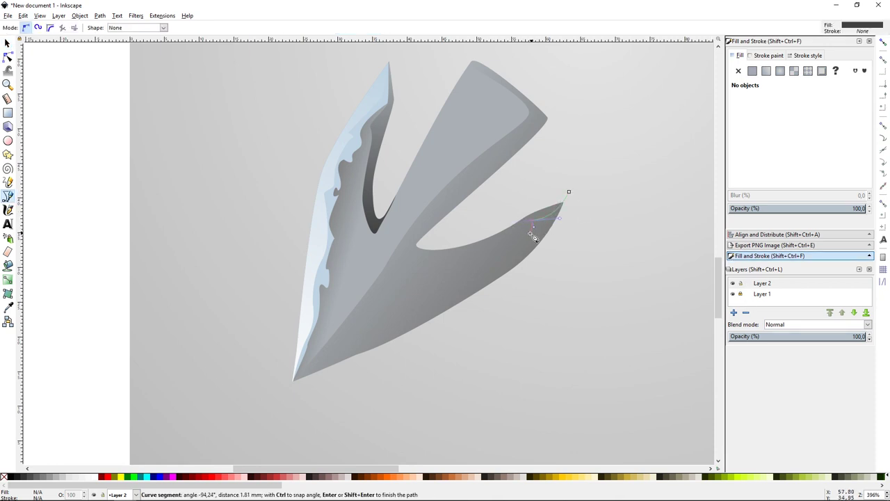
drag(495, 242, 488, 252)
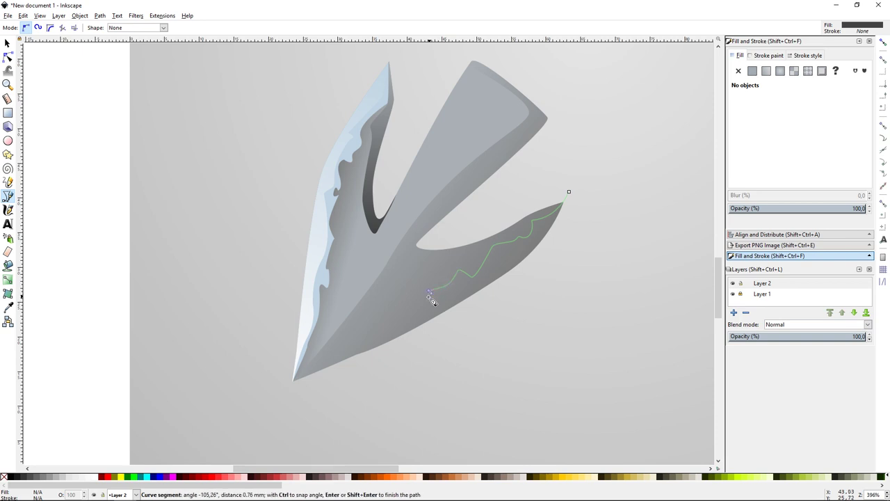
drag(425, 291, 384, 318)
drag(299, 376, 272, 397)
click(569, 191)
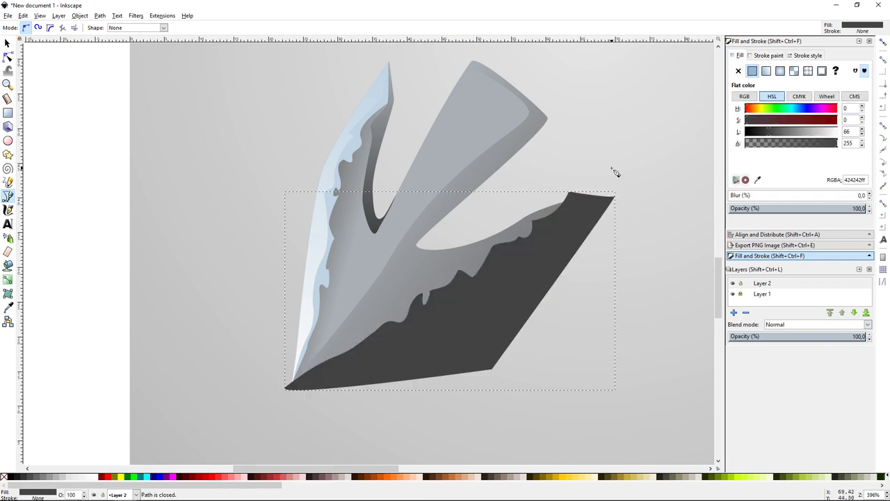
- Lower the shadow shape and intersect it with the blade outline
key(s)
key(End)
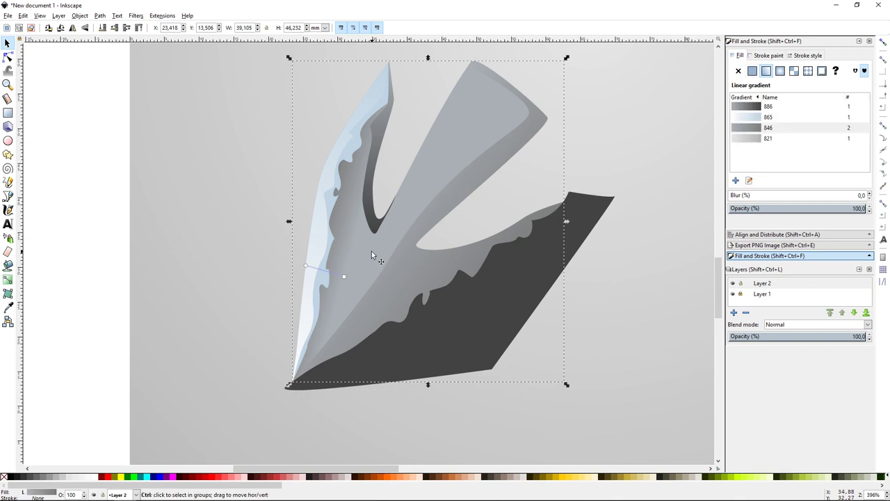
alt+shift+click(371, 256)
key(ctrl+asterisk)
- Fill the shadow with a diagonal linear gradient that darkens toward the barb's outer edge
click(766, 70)
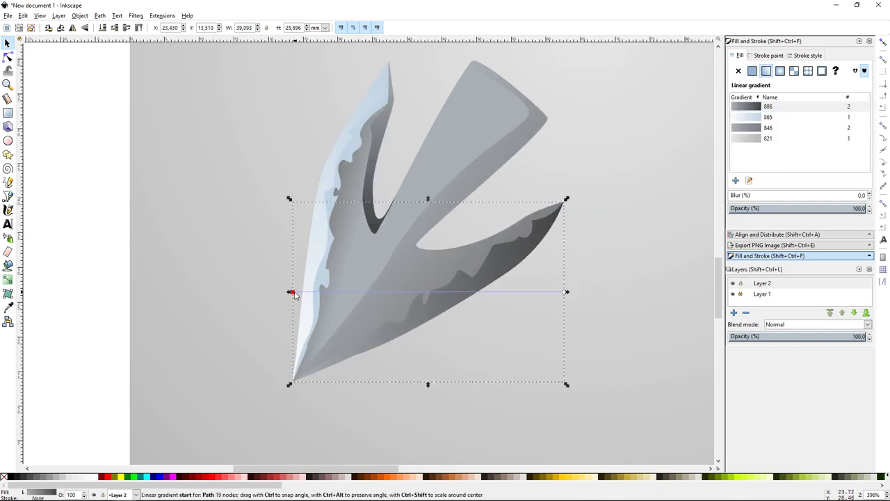
drag(289, 292, 431, 257)
mouse_move(566, 292)
mouse_down()
mouse_move(440, 243)
mouse_move(477, 303)
mouse_up()
click(432, 258)
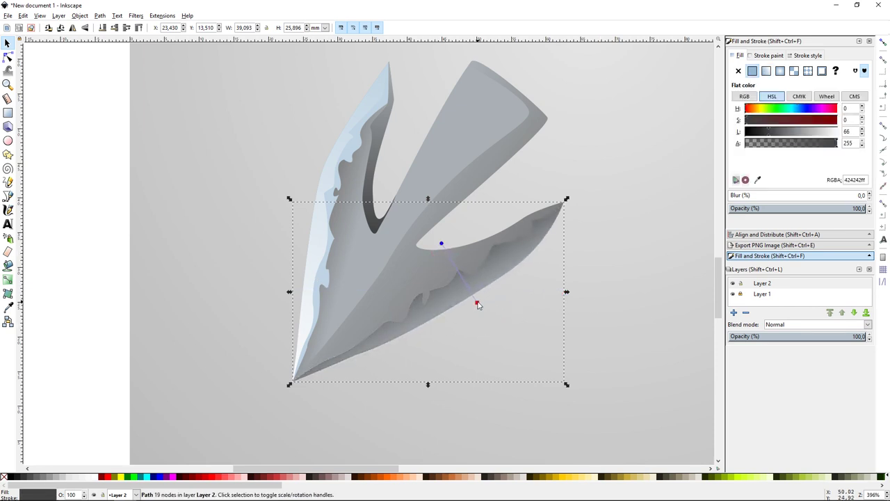
click(441, 242)
drag(441, 243, 448, 256)
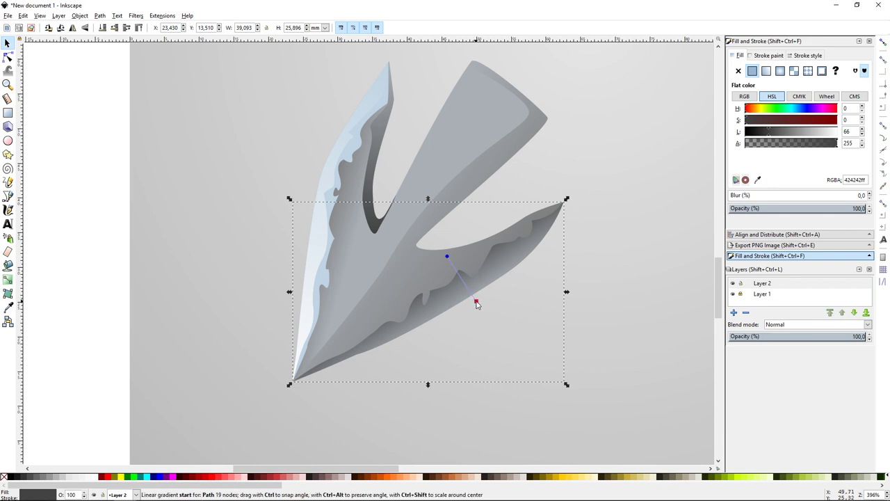
drag(476, 301, 488, 319)
drag(447, 256, 450, 264)
click(614, 282)
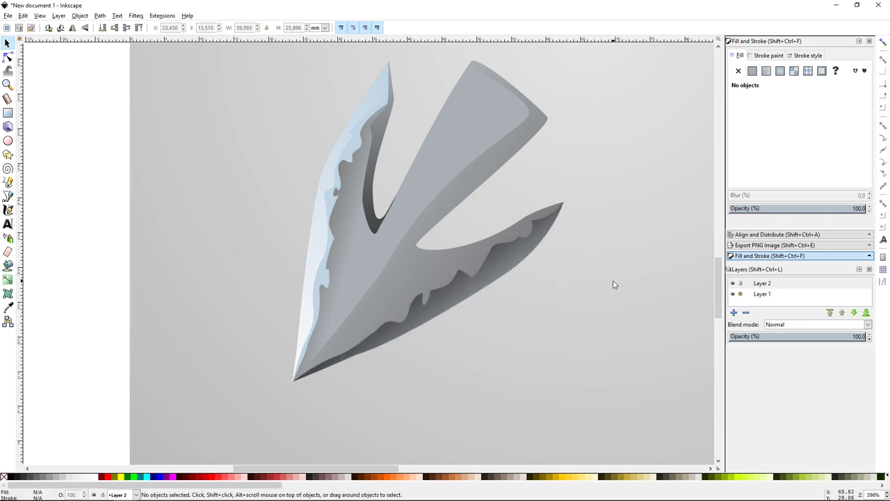
- Draw a closed ridge shape from the top barb tip down to the blade tip
scroll(546, 245, up, 1)
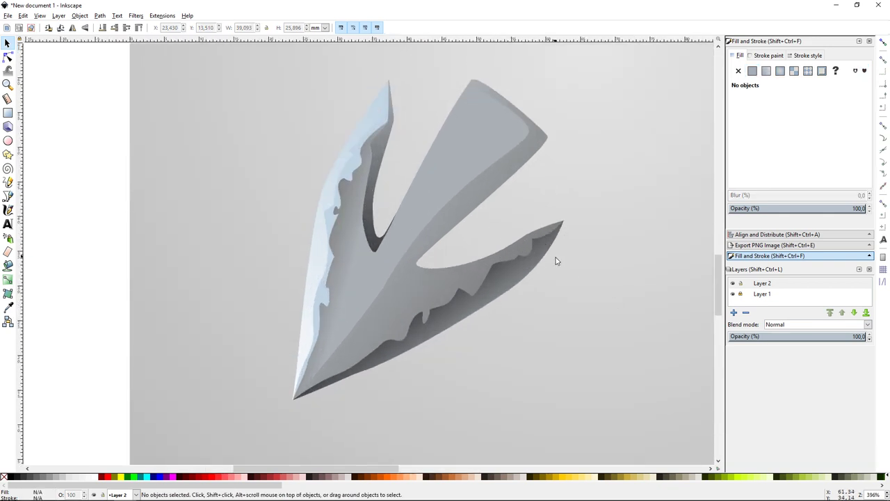
key(b)
click(490, 82)
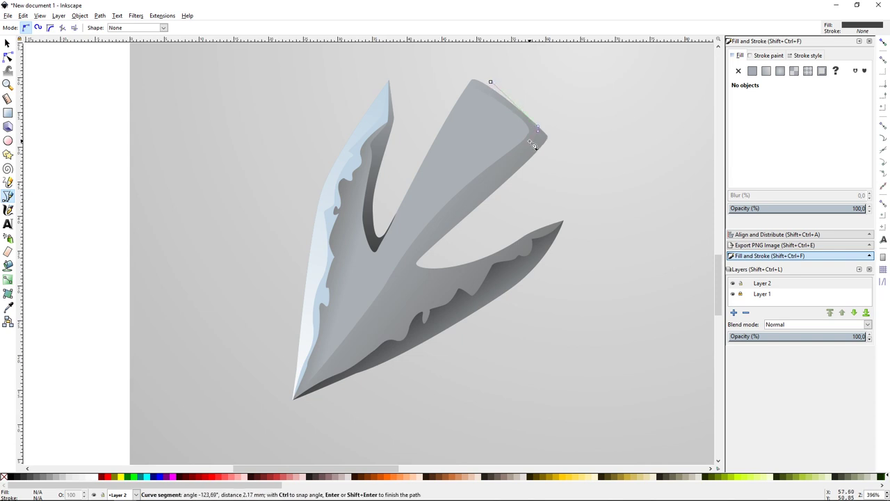
drag(467, 186, 429, 241)
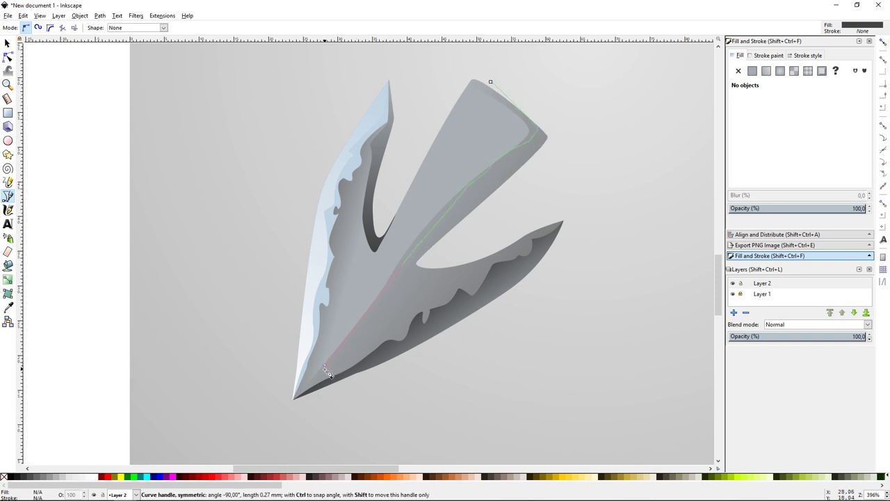
drag(311, 381, 283, 410)
drag(346, 349, 400, 326)
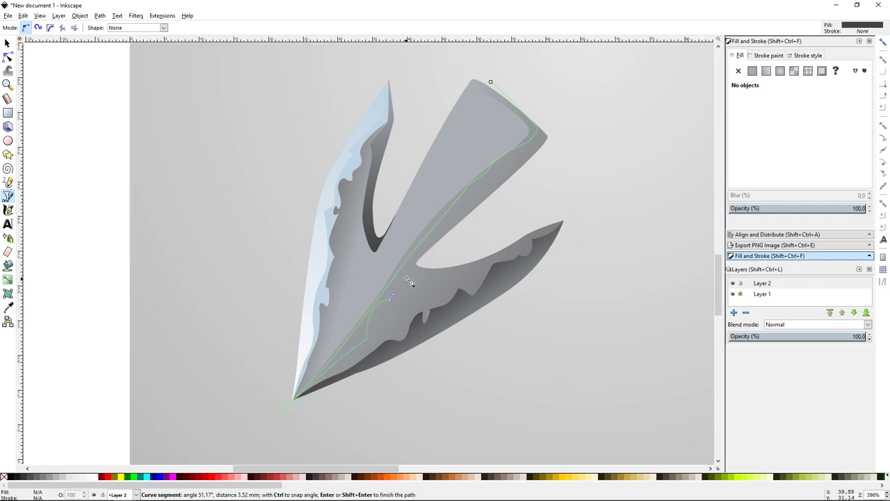
drag(402, 270, 409, 262)
click(540, 144)
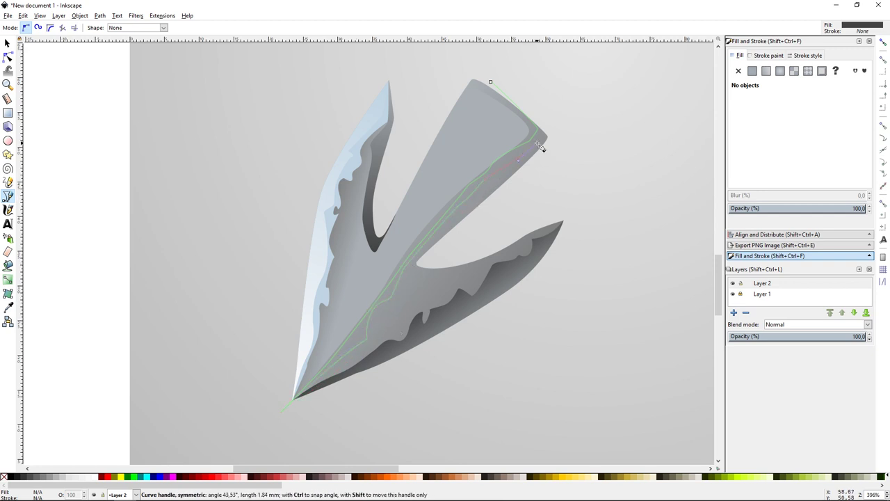
click(581, 103)
key(Return)
- Duplicate the arrowhead base and intersect it with the ridge shape
key(s)
click(511, 246)
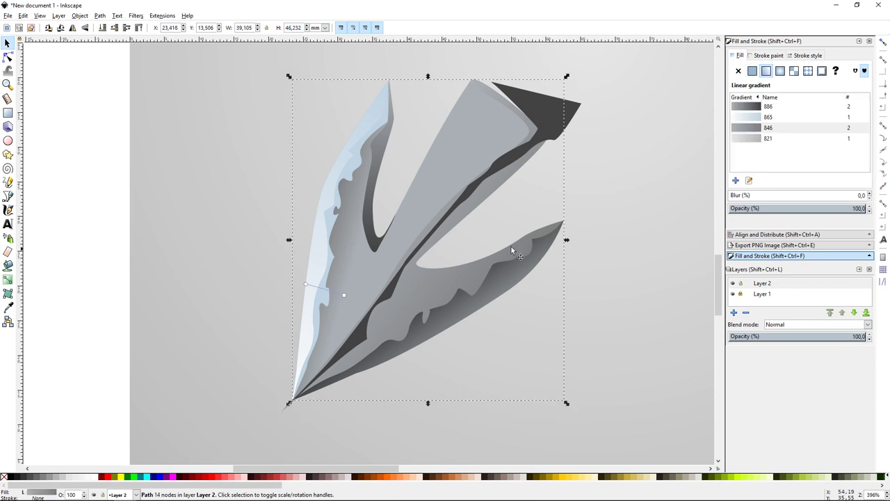
key(Home)
shift+click(559, 114)
key(ctrl+asterisk)
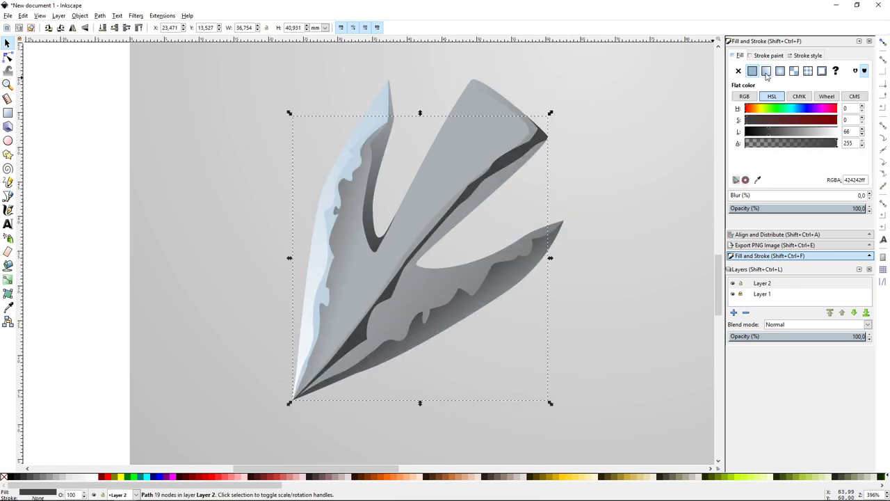
- Fill the ridge strip with linear gradient 886 running from blade tip to top barb
click(765, 71)
click(757, 130)
drag(295, 257, 554, 128)
click(758, 107)
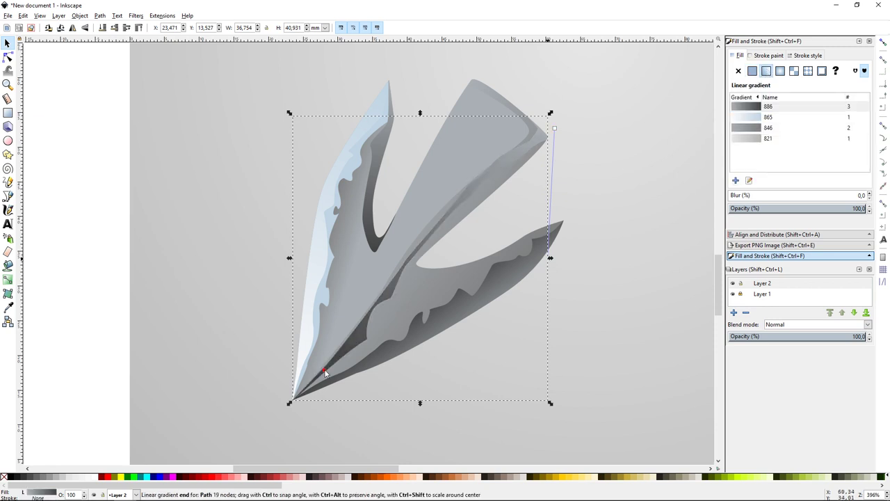
drag(324, 372, 300, 388)
drag(553, 180, 563, 140)
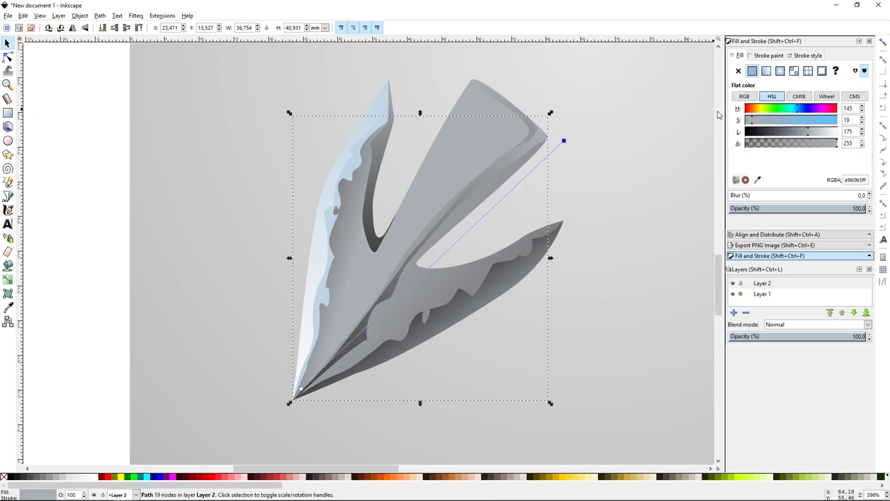
click(798, 132)
key(Escape)
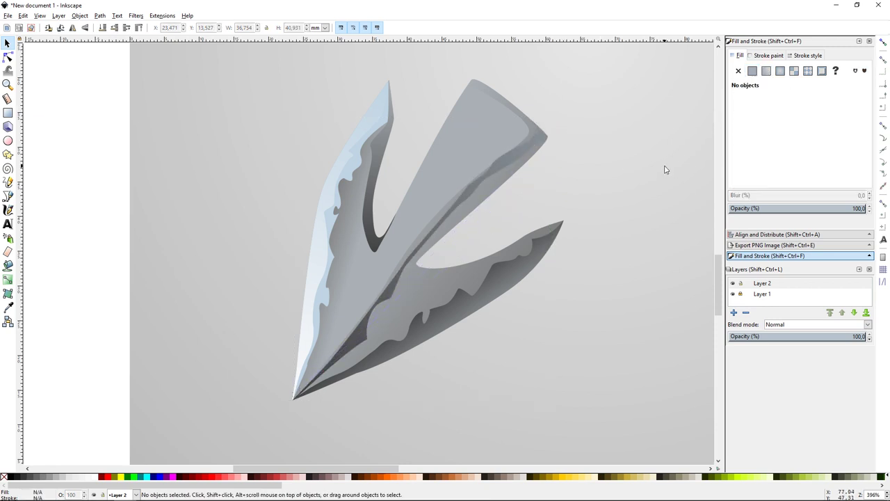
key(ctrl+plus)
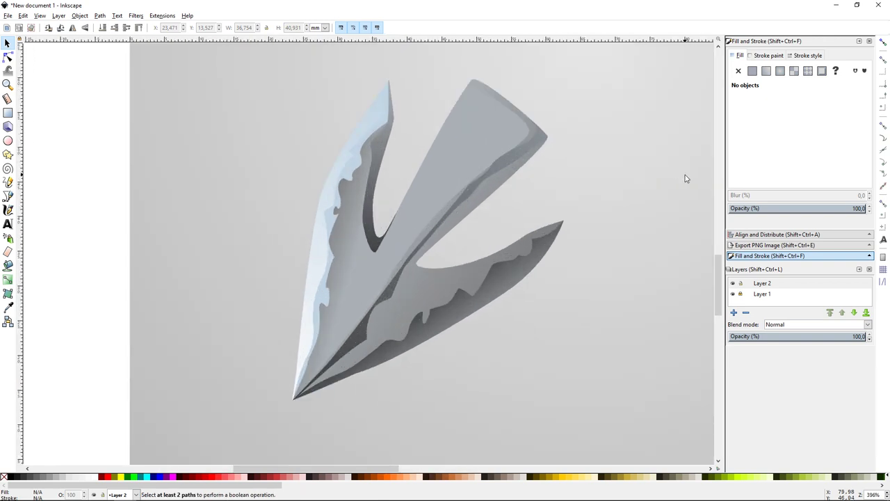
- Draw a closed highlight shape from the blade tip up to the top barb and back
key(b)
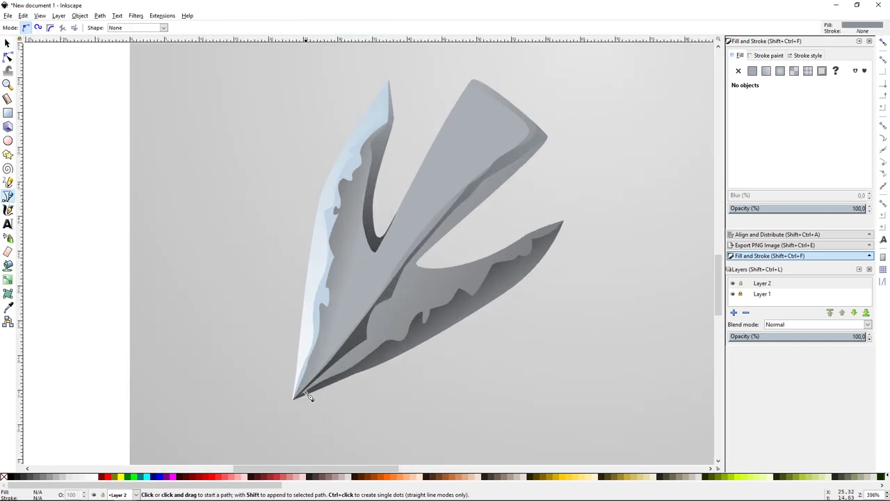
click(288, 408)
drag(379, 263, 380, 251)
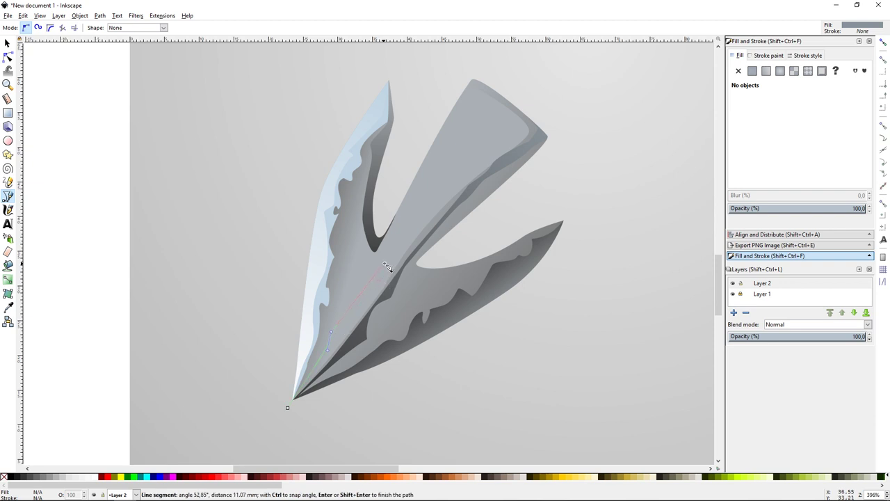
drag(477, 84, 501, 101)
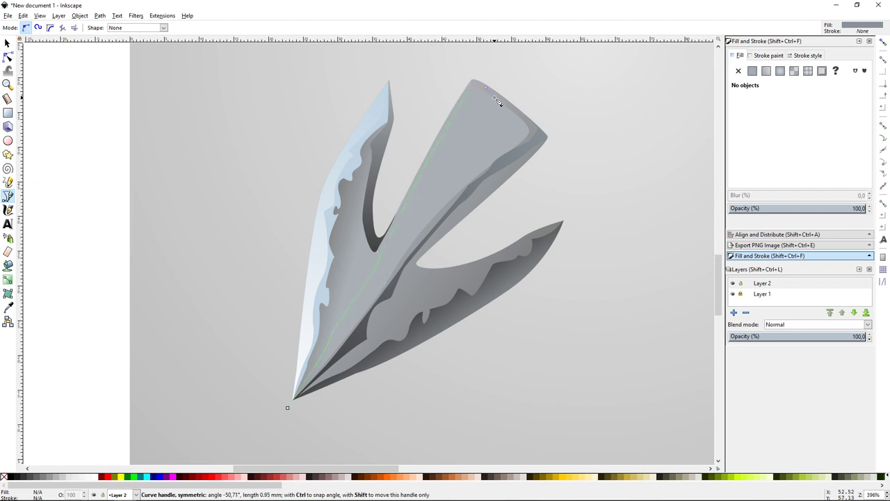
click(520, 123)
click(452, 156)
drag(391, 259, 394, 275)
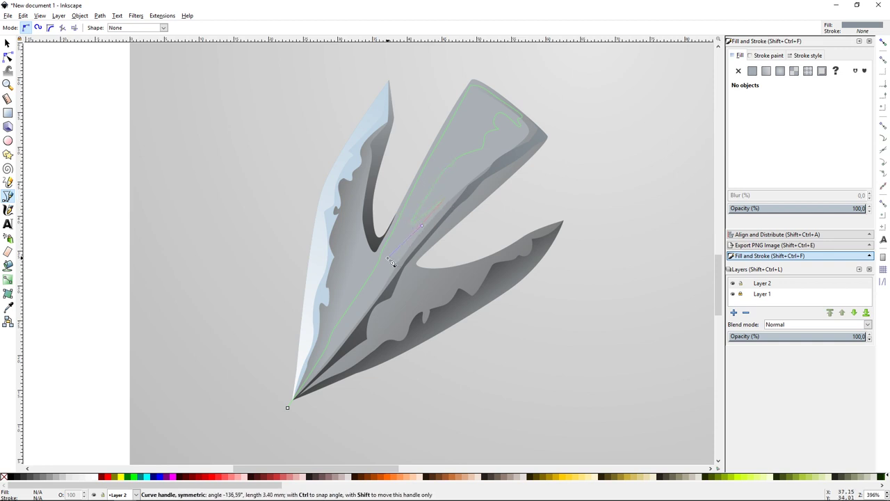
click(355, 325)
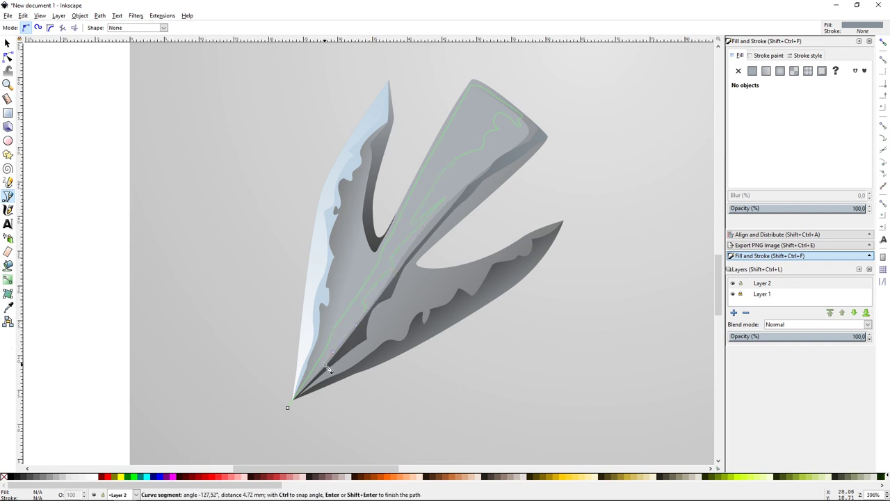
click(288, 411)
key(s)
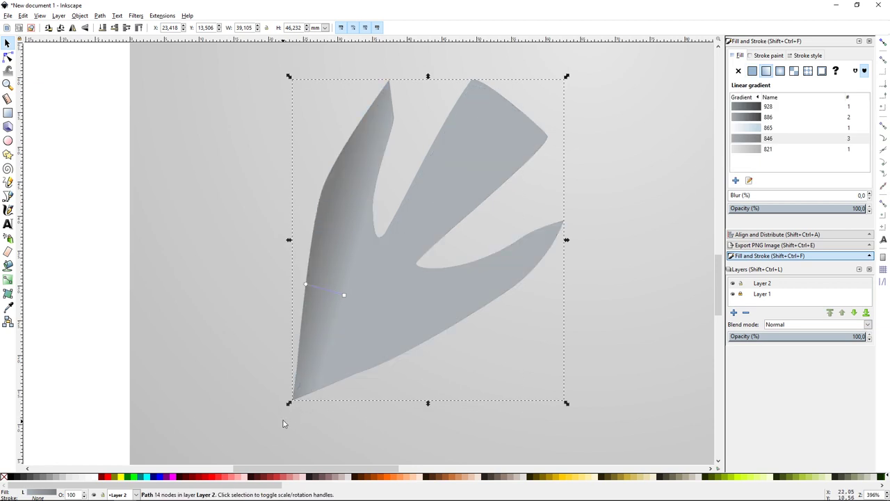
- Combine the highlight shape with the arrowhead using a path boolean
key(plus)
scroll(283, 417, down, 5)
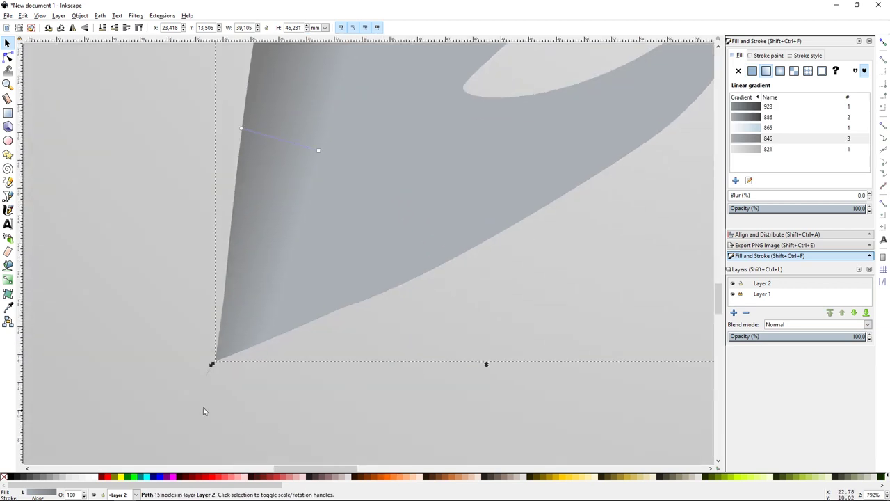
shift+click(206, 378)
key(ctrl+minus)
key(minus)
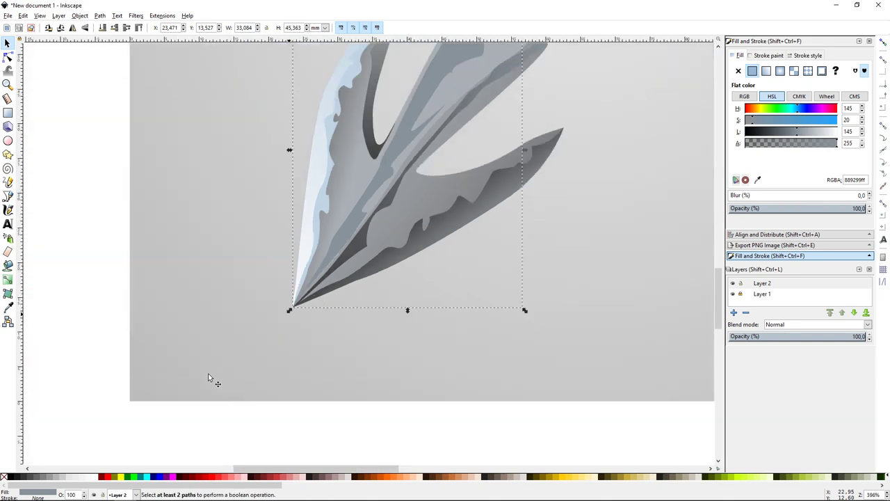
scroll(368, 325, up, 3)
scroll(367, 322, down, 2)
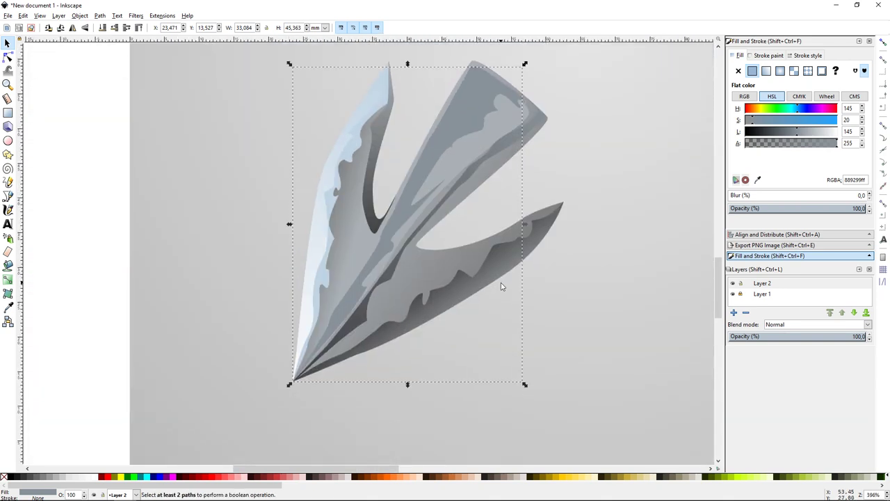
- Fill the highlight with near-white linear gradient 865 stretched across the arrowhead
click(765, 70)
click(768, 128)
drag(290, 224, 317, 205)
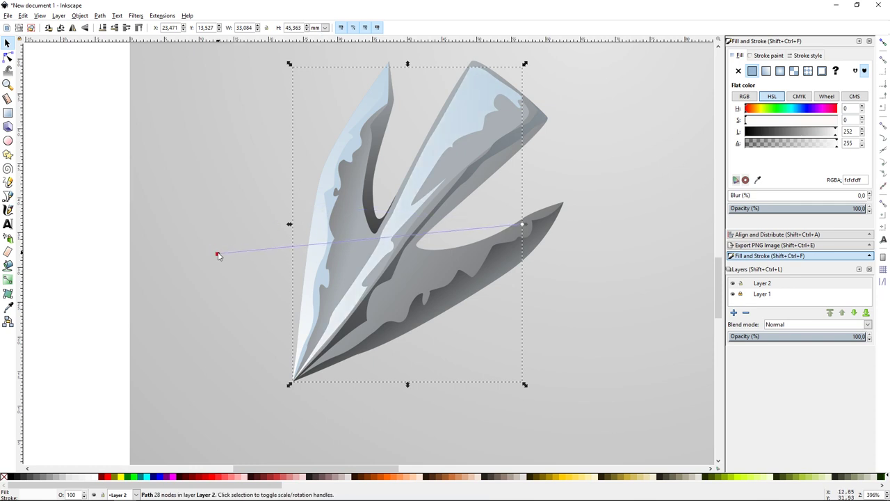
click(606, 154)
key(minus)
key(minus)
key(plus)
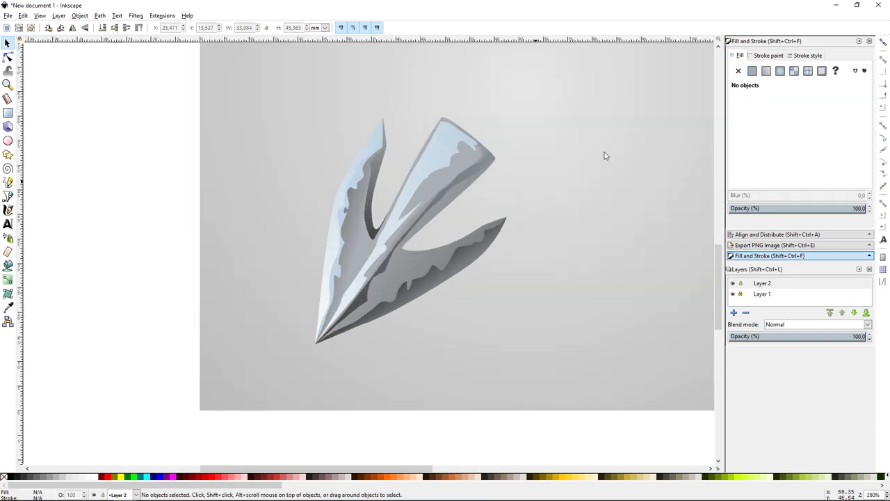
key(plus)
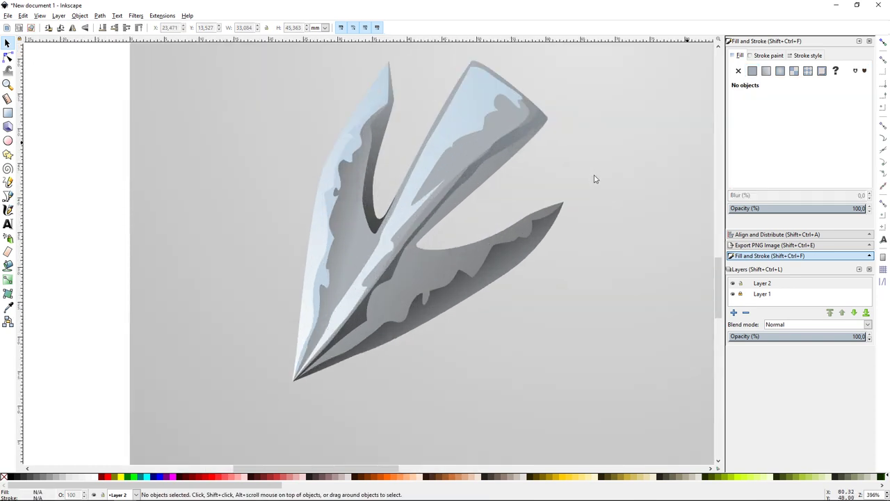
- Draw a closed shadow shape along the right blade's inner edge
key(b)
click(552, 103)
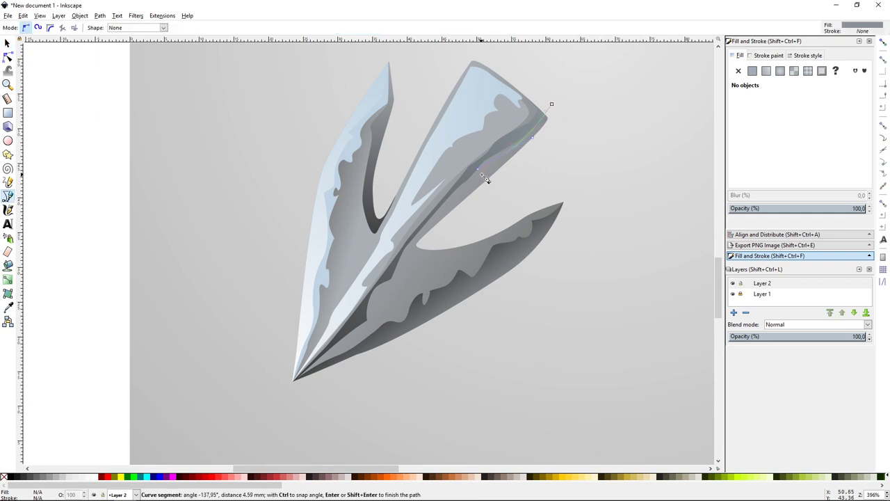
click(458, 196)
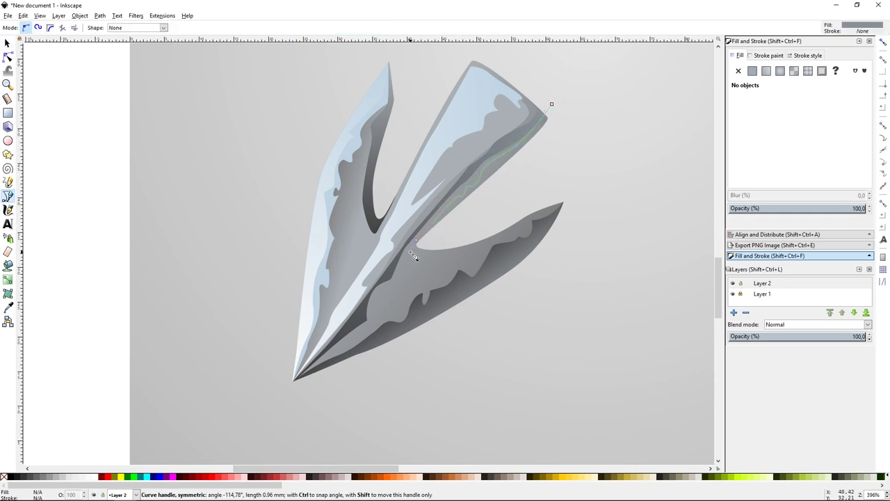
drag(460, 199, 502, 208)
click(551, 104)
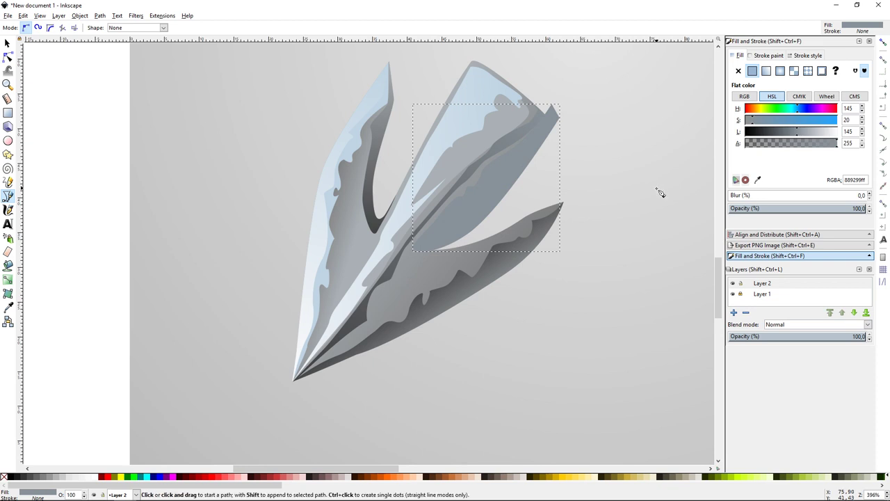
key(s)
click(351, 239)
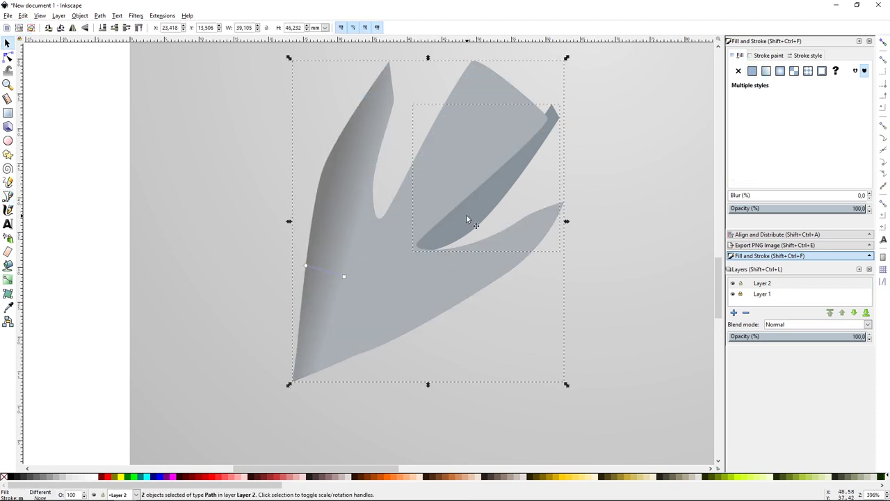
- Give the shadow a linear gradient across the blade with one stop set to 282828
click(469, 215)
click(765, 70)
drag(549, 183, 496, 212)
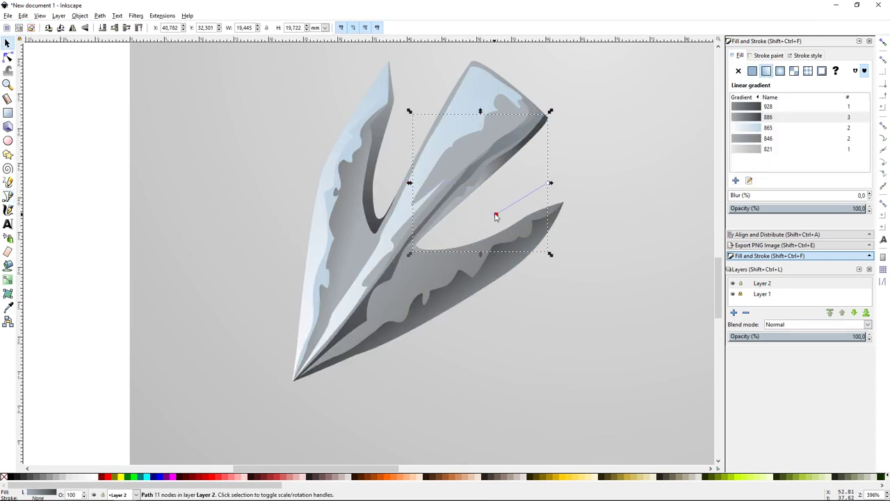
drag(410, 183, 445, 182)
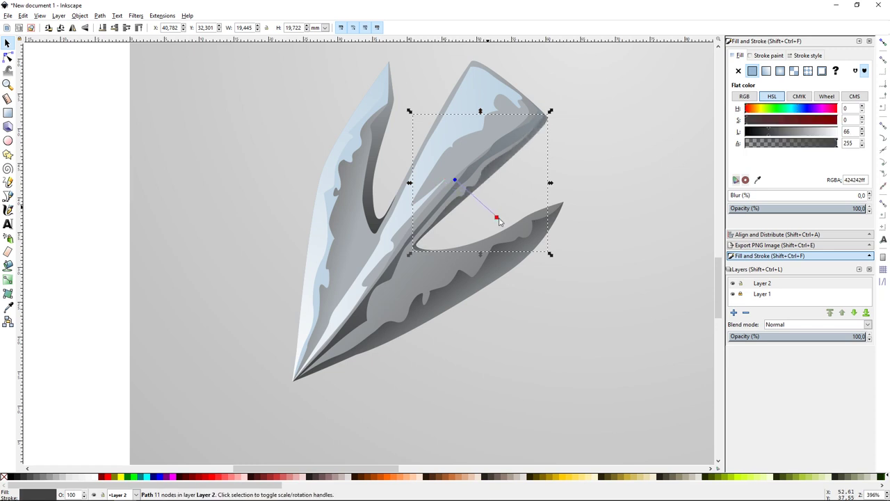
drag(496, 212, 500, 220)
drag(445, 183, 457, 189)
click(761, 132)
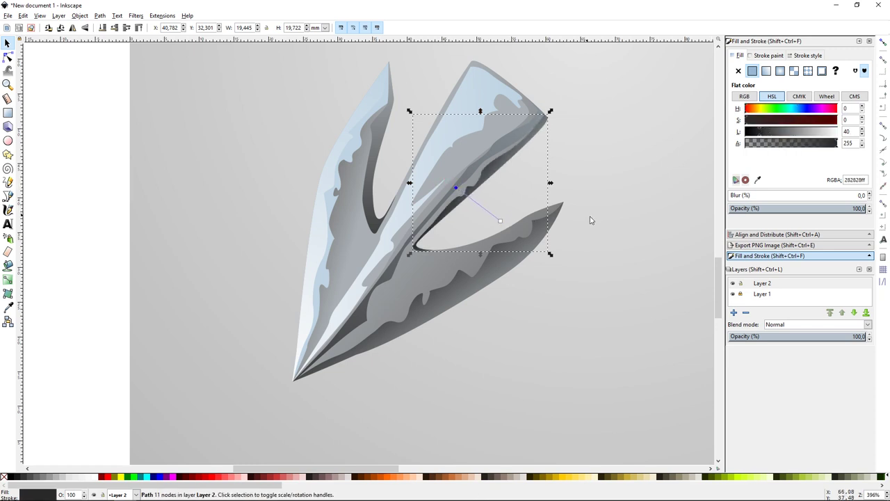
- Zoom and pan to show the whole page with room for the shaft
key(Escape)
key(minus)
key(minus)
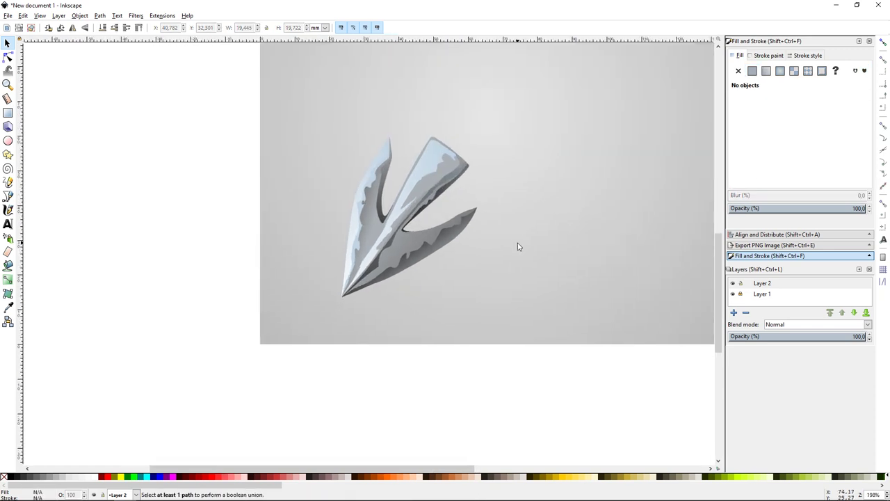
key(plus)
key(space)
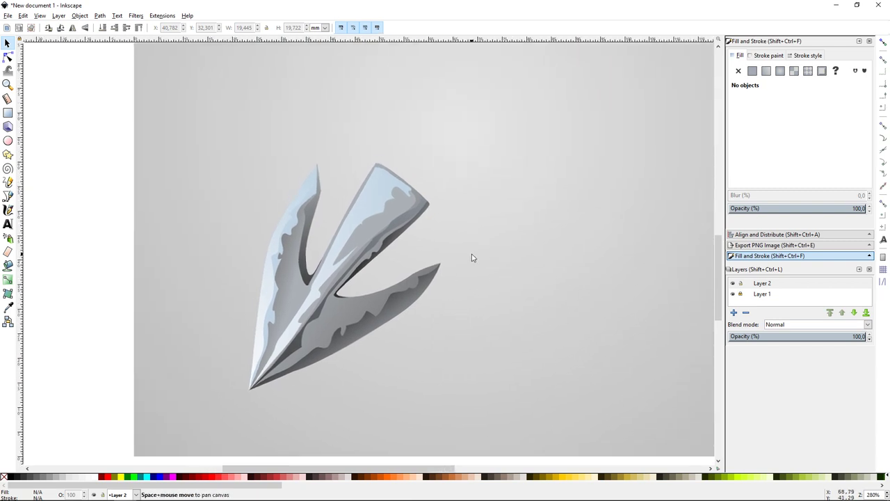
scroll(473, 260, down, 3)
drag(508, 257, 486, 292)
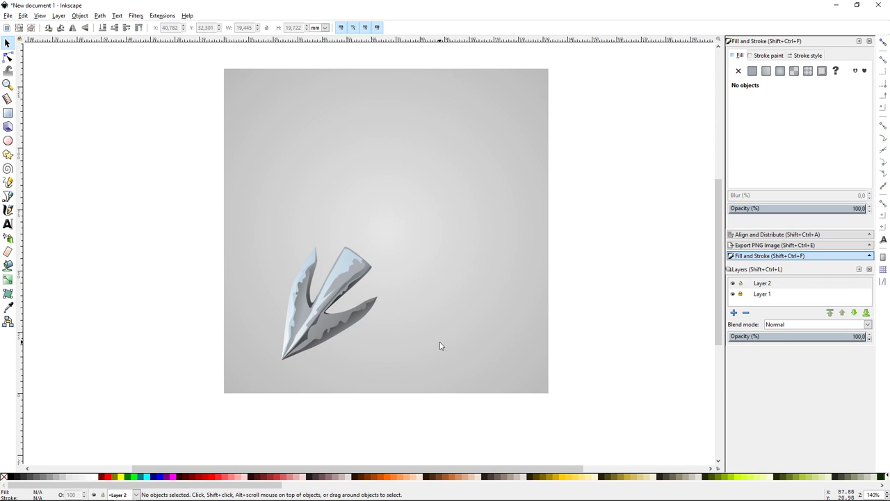
- Draw the shaft from the arrowhead collar to the top right, filled a05a2d brown
key(b)
click(340, 258)
drag(369, 217, 379, 210)
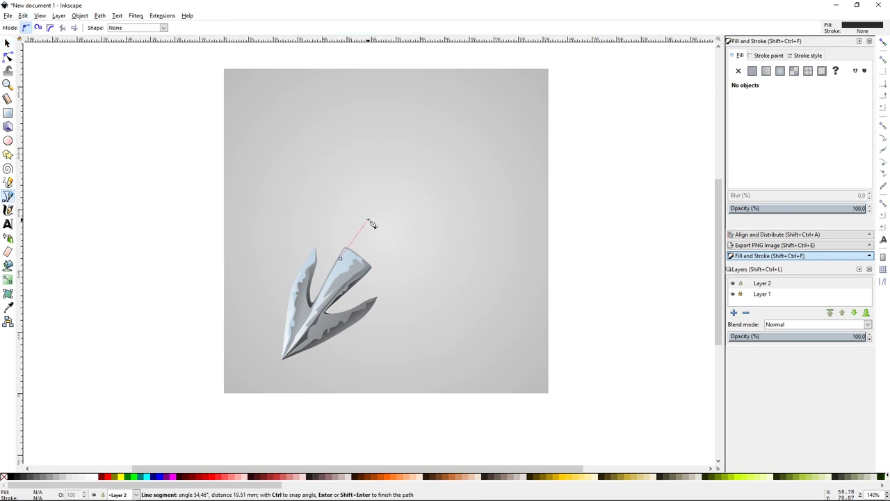
mouse_move(429, 120)
mouse_down()
mouse_move(446, 102)
mouse_move(454, 146)
mouse_up()
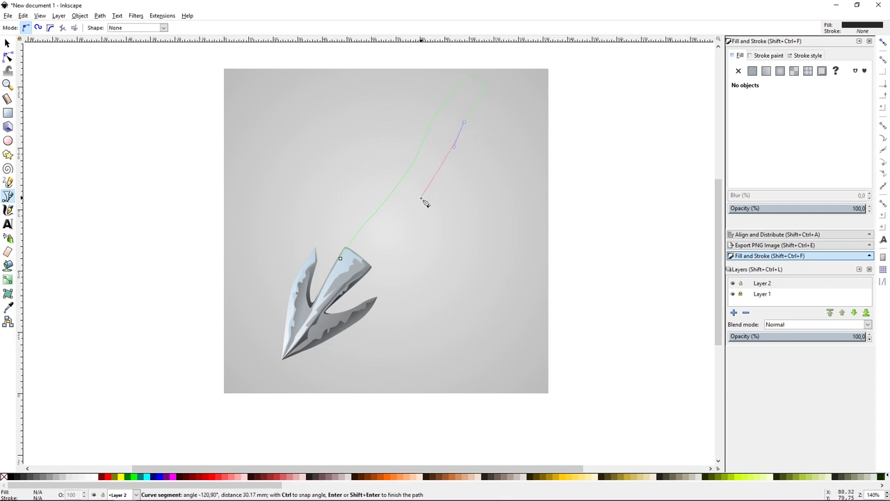
click(340, 258)
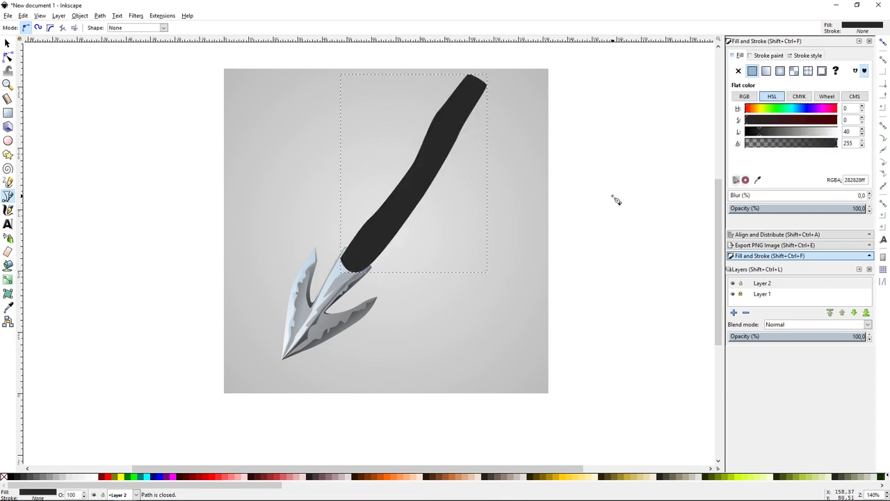
key(ctrl+shift+v)
key(s)
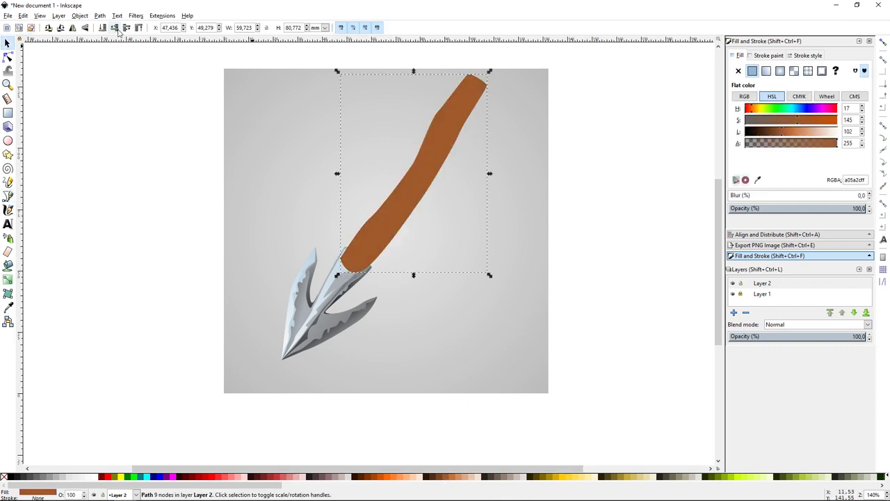
- Move the shaft behind the arrowhead and drag its top node to reshape the end
click(106, 29)
click(576, 171)
double_click(412, 187)
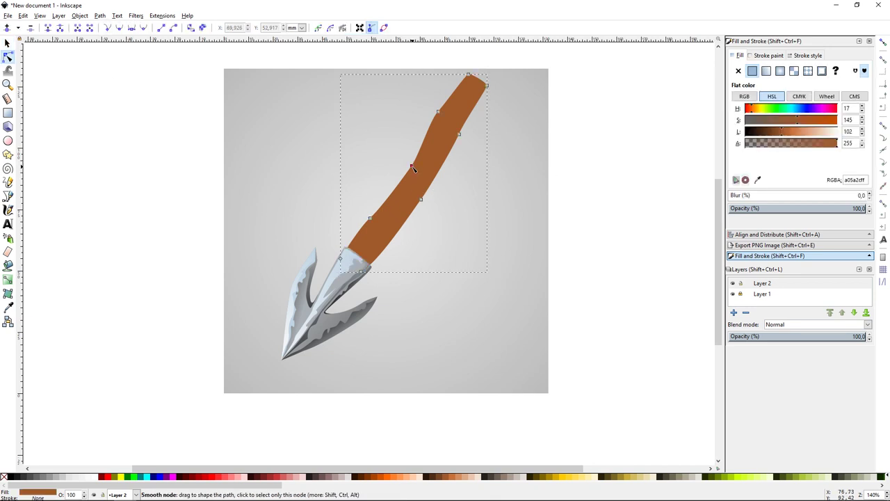
drag(468, 89, 477, 77)
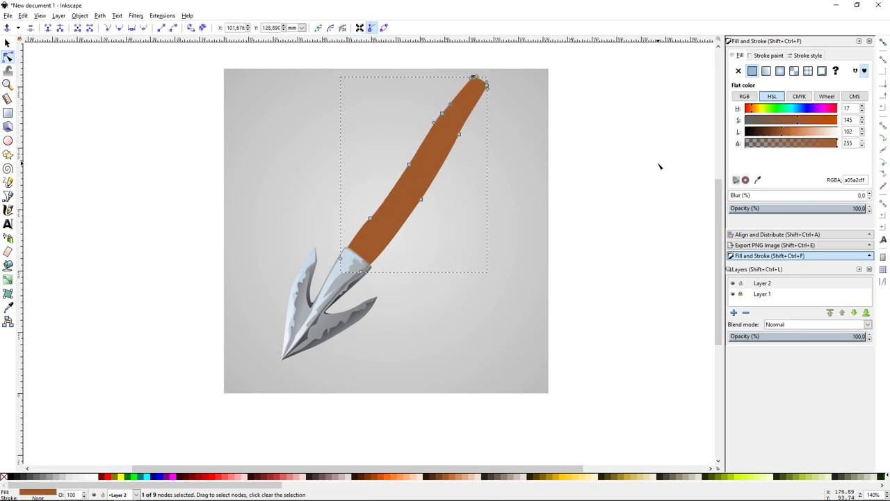
key(s)
key(ctrl+a)
- Rotate the whole arrow slightly clockwise
click(441, 159)
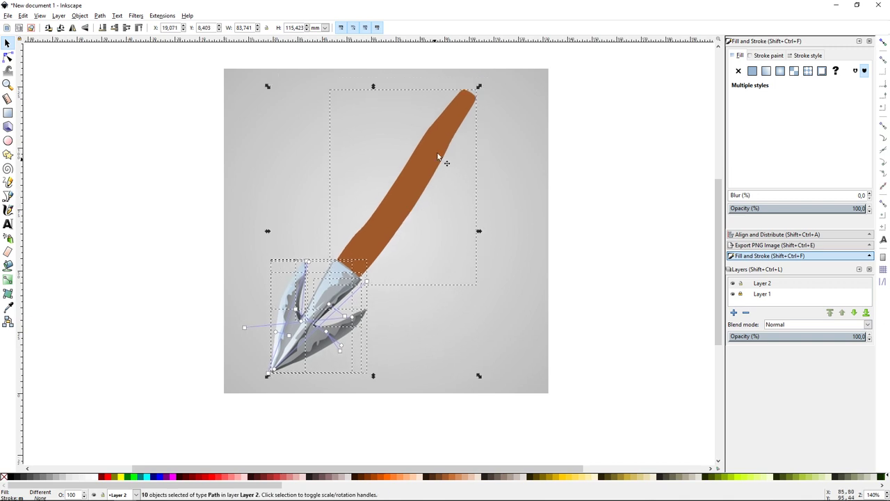
drag(480, 91, 471, 128)
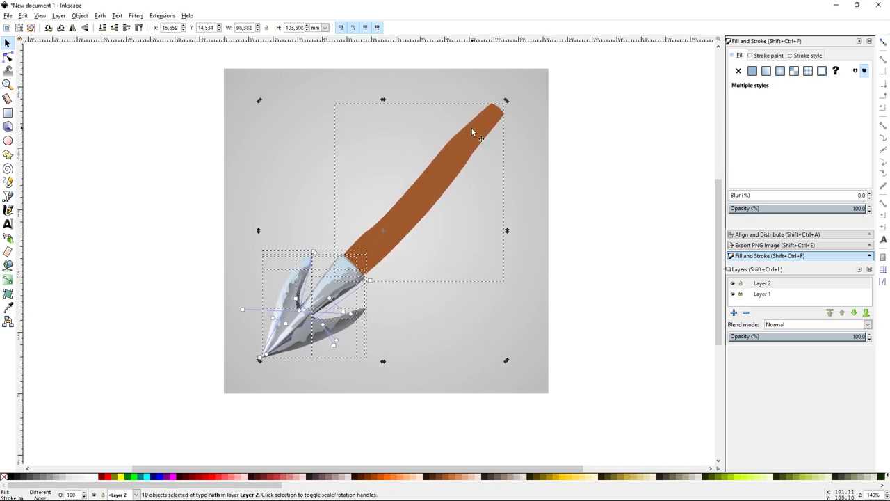
click(582, 150)
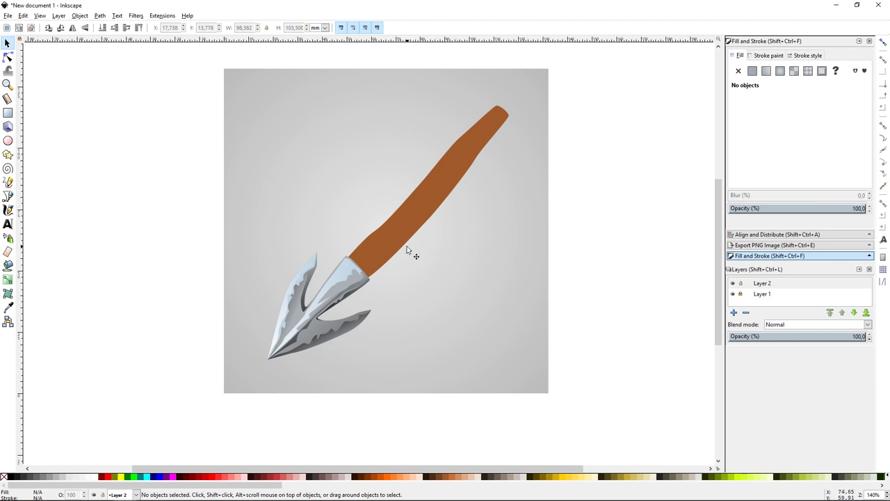
scroll(477, 139, up, 2)
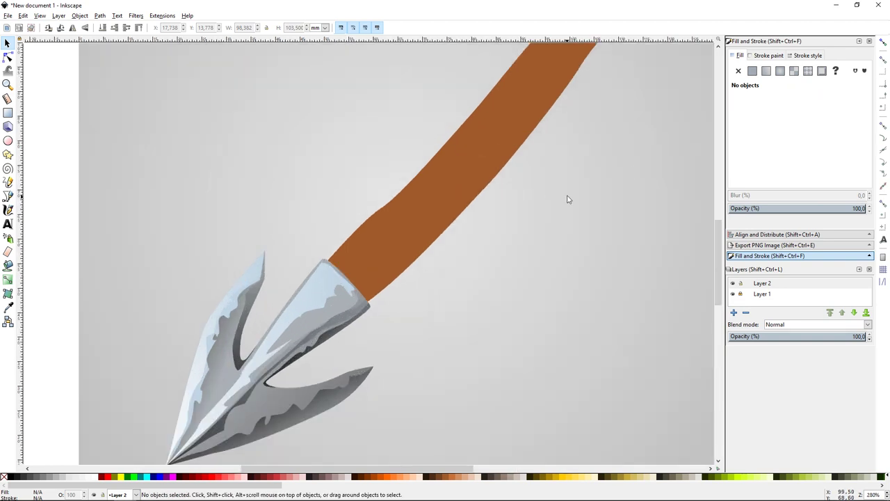
- Cut a small nock notch into the shaft's top end with Path > Difference
key(b)
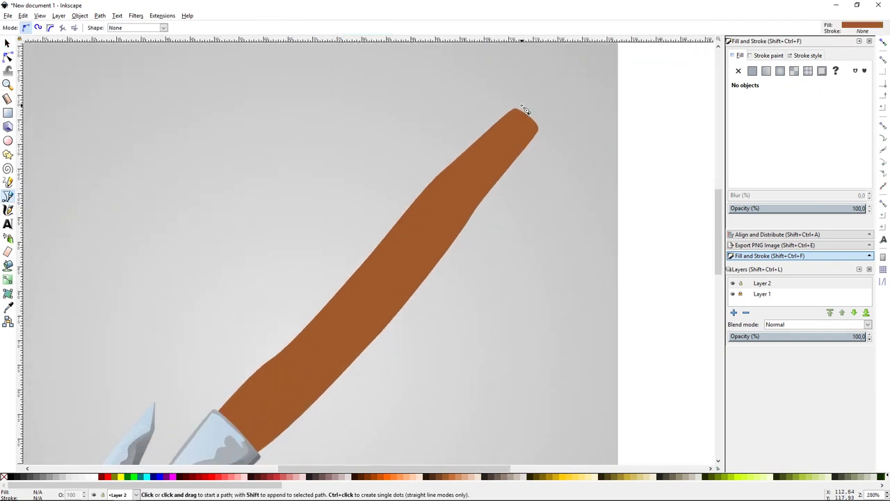
drag(522, 107, 514, 130)
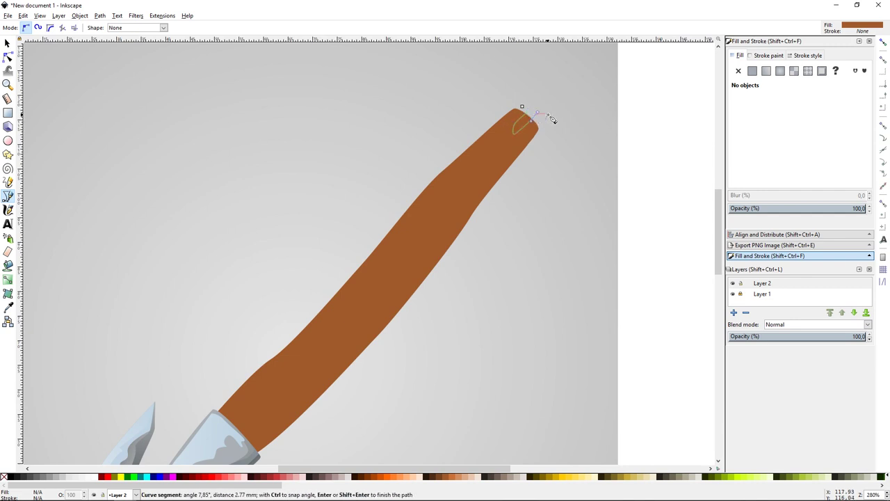
key(Return)
key(s)
shift+click(466, 185)
key(ctrl+minus)
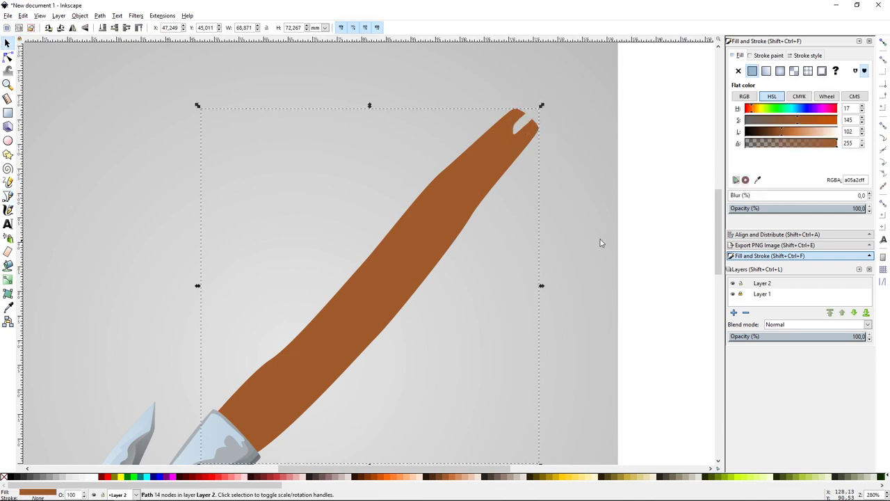
click(561, 255)
key(minus)
- Lighten the shaft's brown with the lightness slider
click(446, 225)
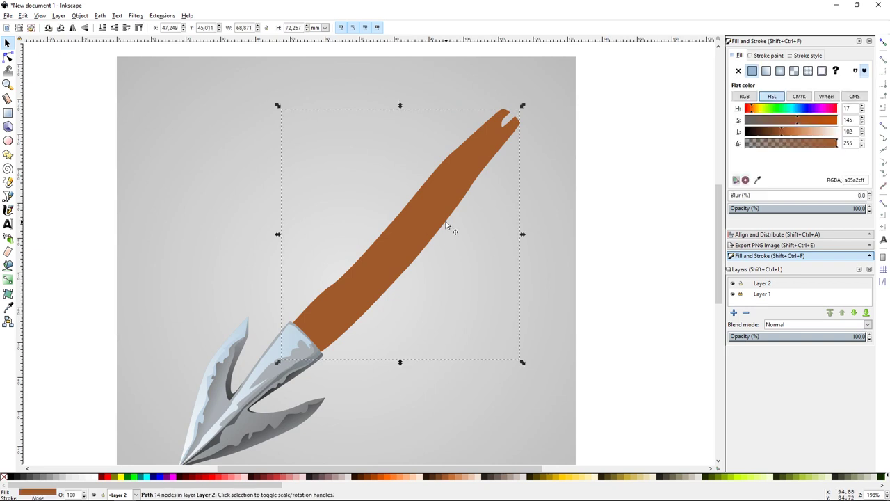
click(795, 132)
click(792, 133)
click(536, 280)
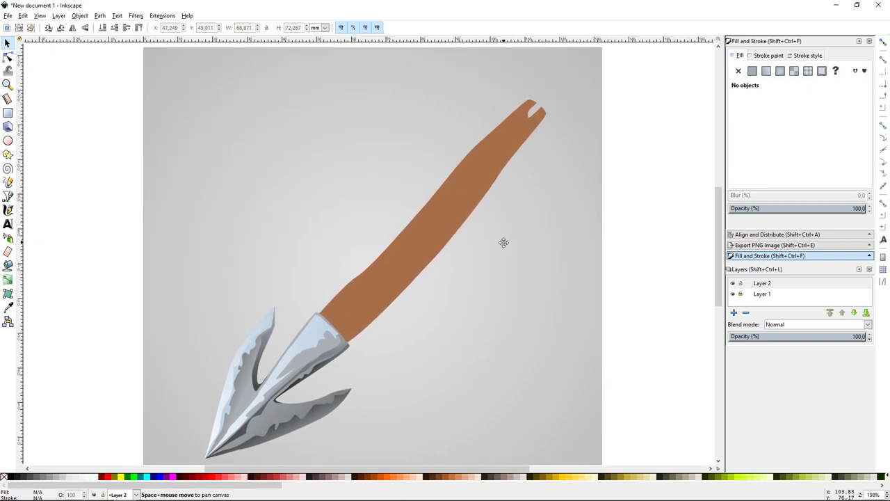
- Trace a closed inner shape over the shaft, leaving a rim along its edges
key(b)
click(522, 110)
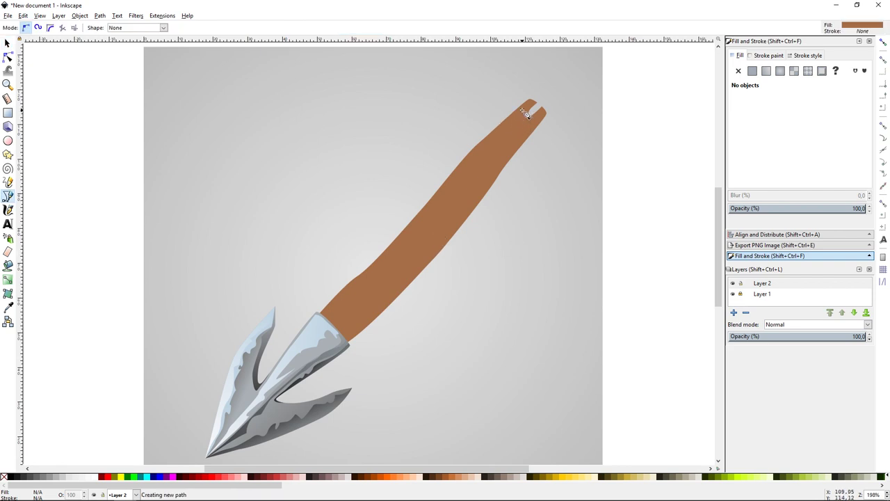
click(386, 257)
click(354, 292)
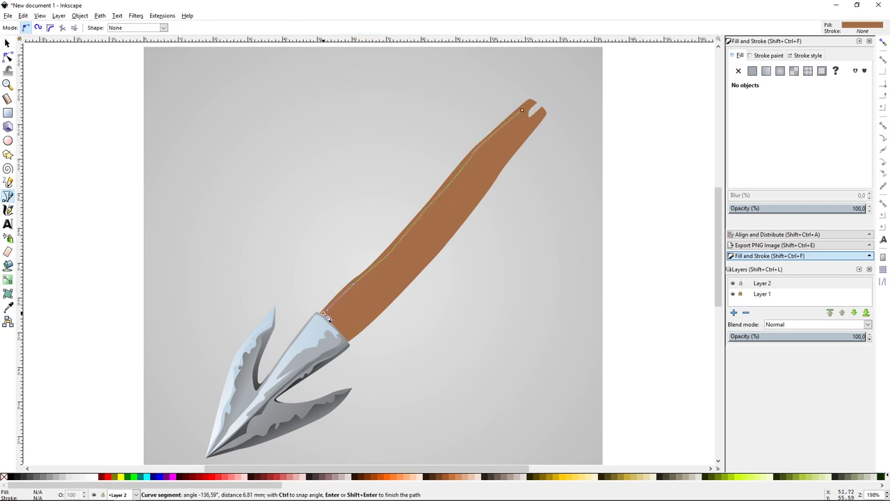
click(324, 312)
click(349, 333)
drag(441, 250, 446, 242)
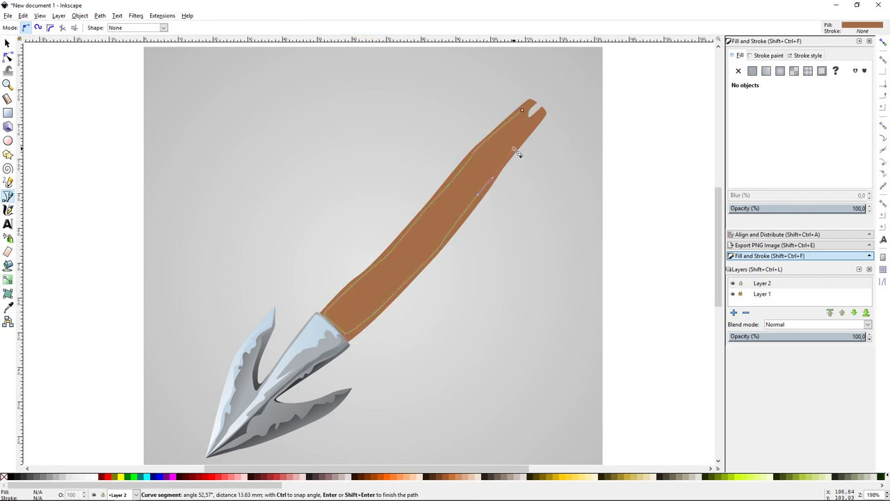
click(534, 135)
click(527, 114)
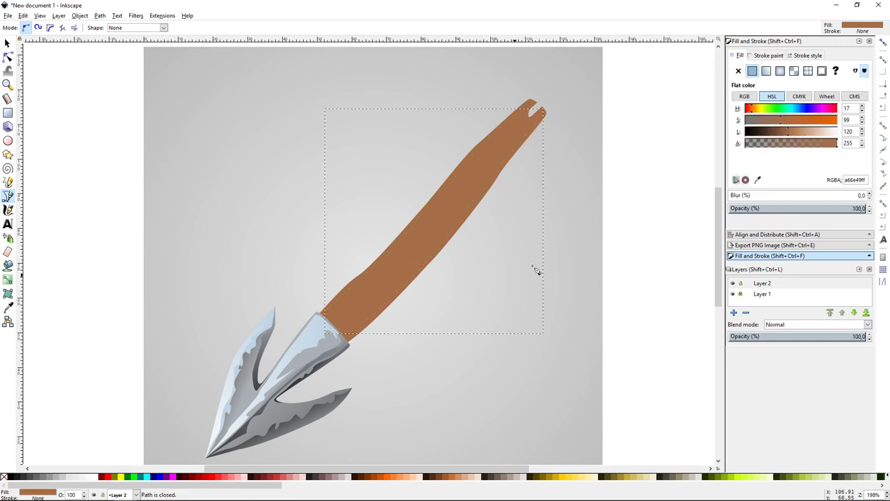
- Lighten the inner shape's fill to tan c39677
click(795, 132)
drag(799, 132, 801, 132)
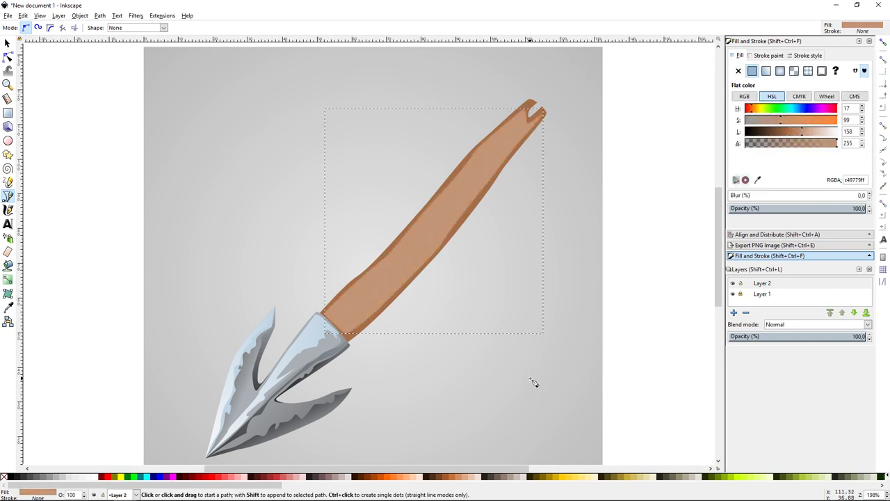
key(space)
key(Escape)
scroll(480, 348, down, 1)
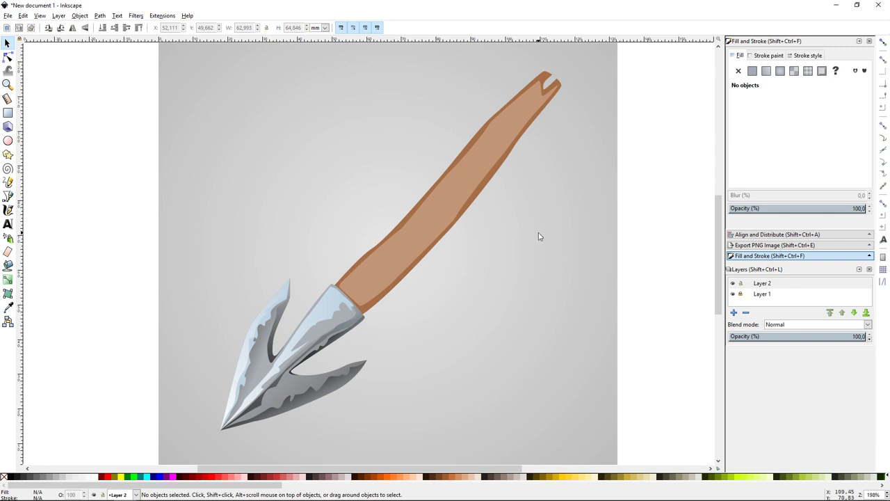
- Fill the shaft with a linear gradient running across its width
click(437, 209)
click(767, 71)
mouse_move(322, 206)
mouse_down()
mouse_move(471, 174)
mouse_move(449, 164)
mouse_up()
drag(546, 202, 478, 188)
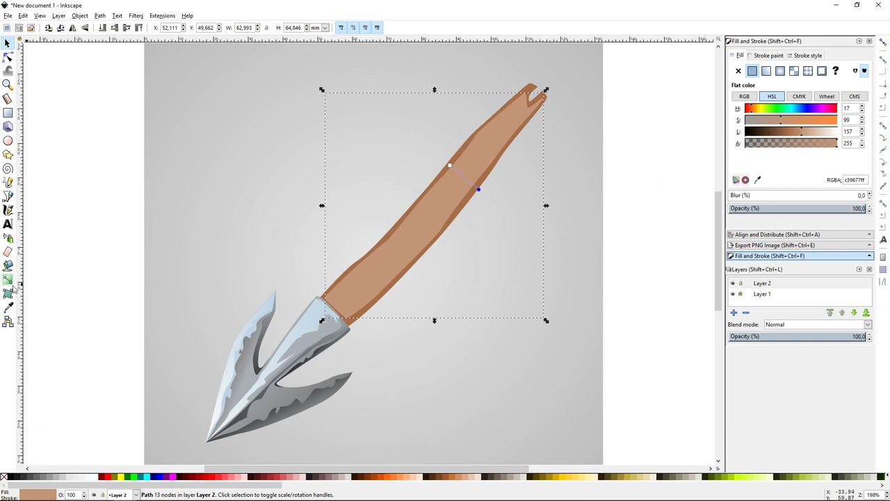
- Add two stops to the shaft gradient, lightening the new stop and darkening the start stop
click(8, 279)
double_click(460, 173)
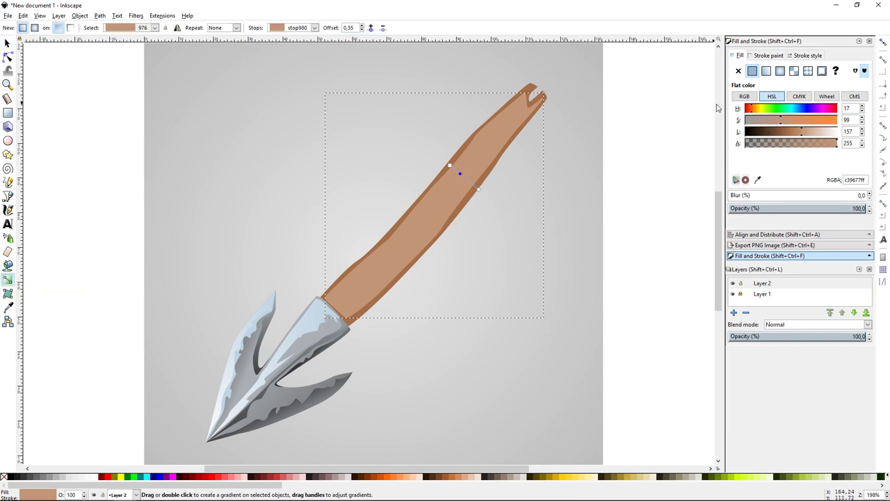
click(812, 132)
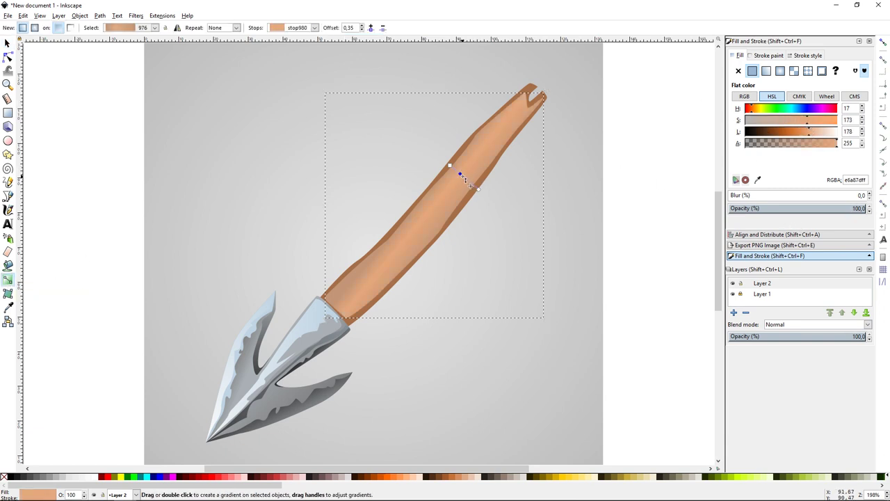
double_click(458, 174)
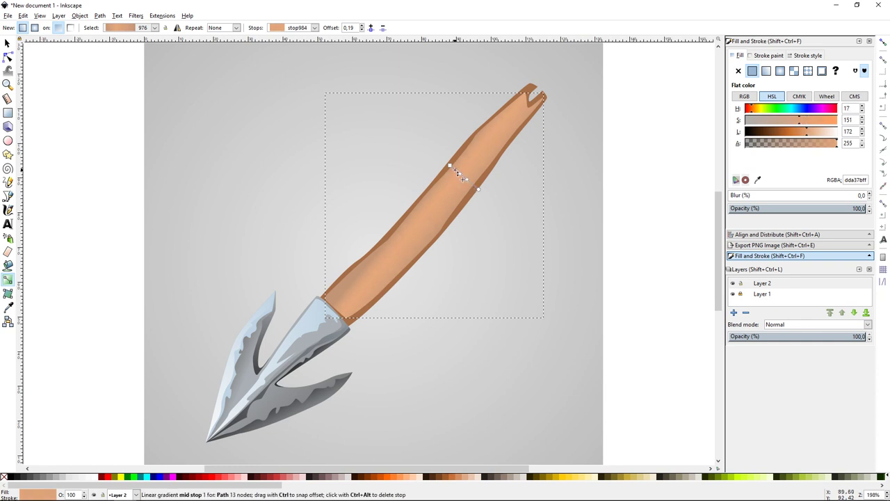
click(478, 191)
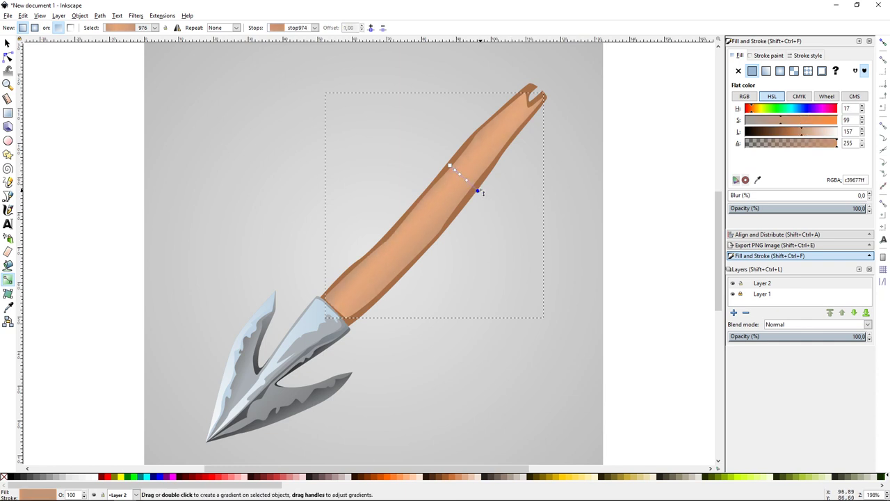
click(449, 165)
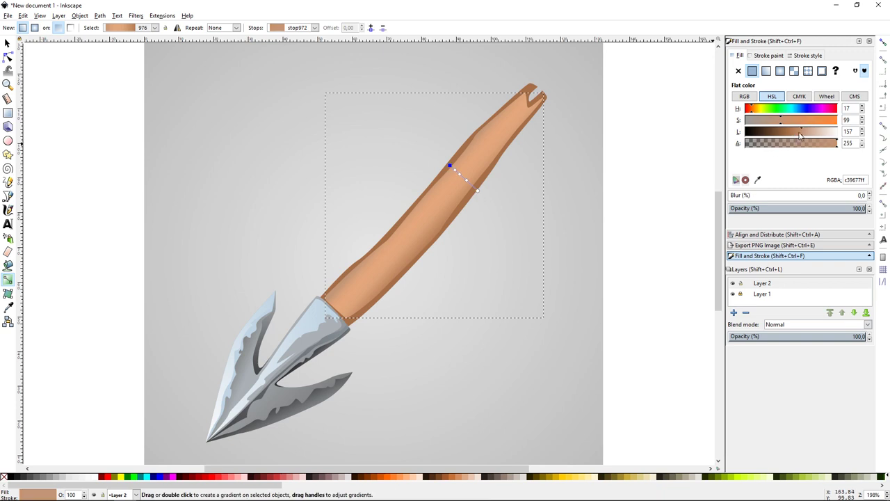
click(795, 132)
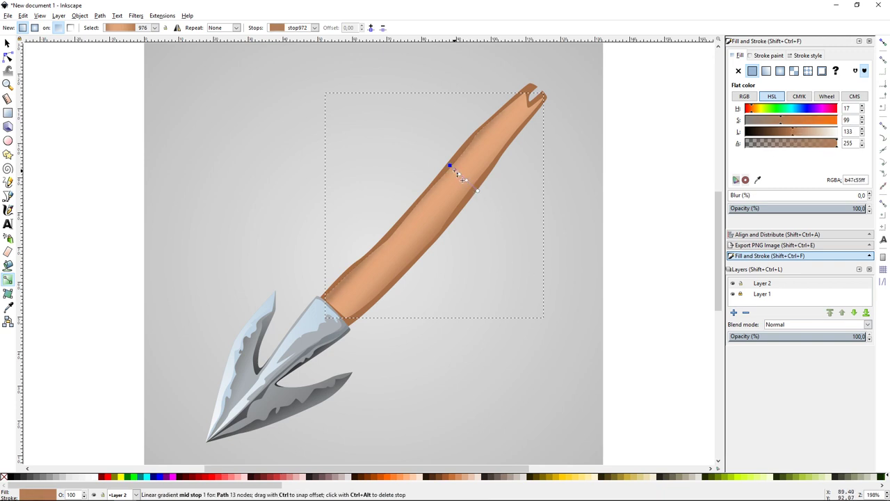
- Add a pale middle highlight stop near the shaft edge and slide it into place
double_click(455, 170)
click(458, 172)
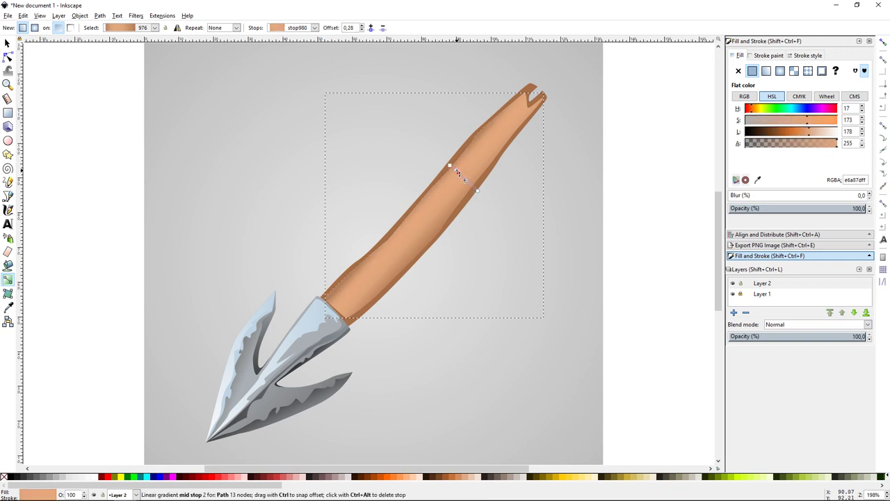
click(459, 173)
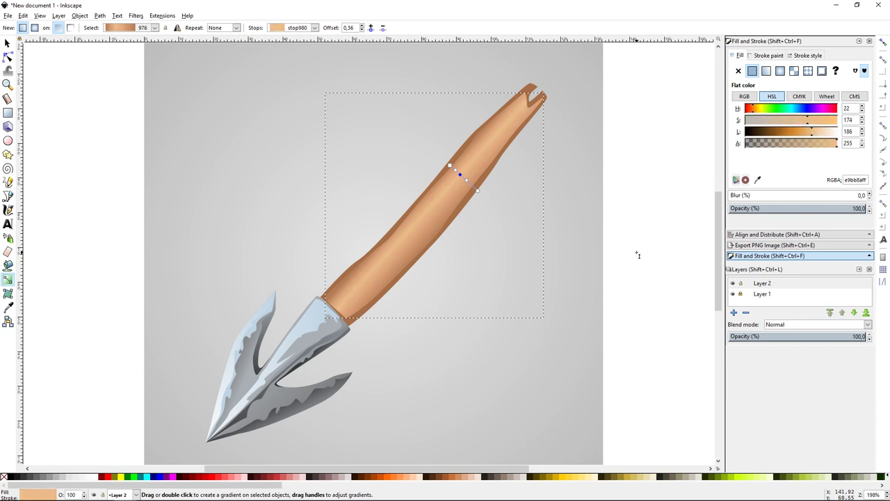
drag(471, 185, 453, 171)
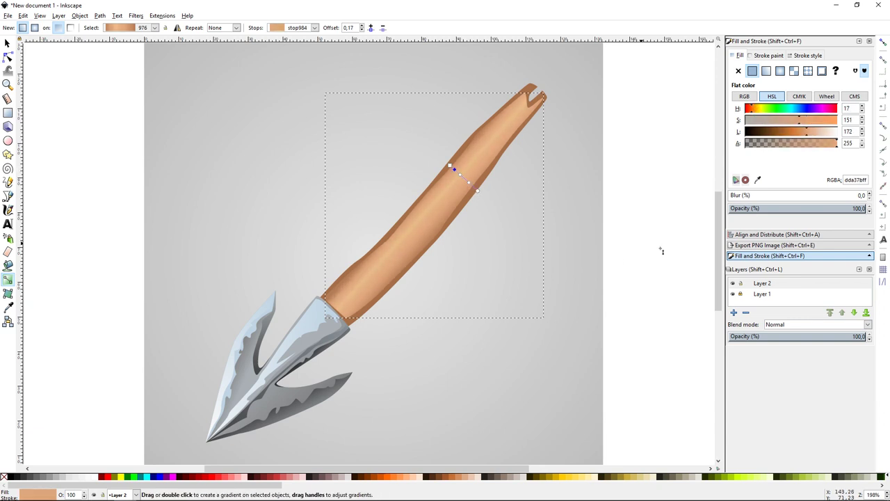
key(s)
key(Escape)
key(minus)
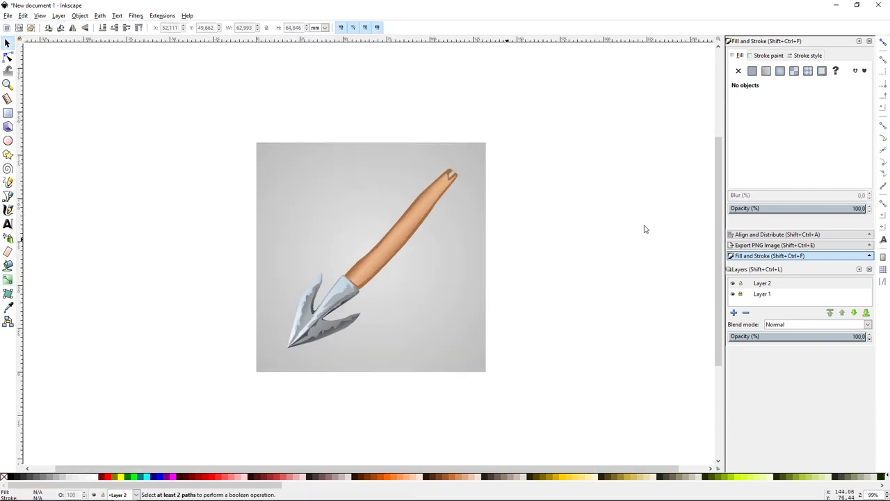
key(plus)
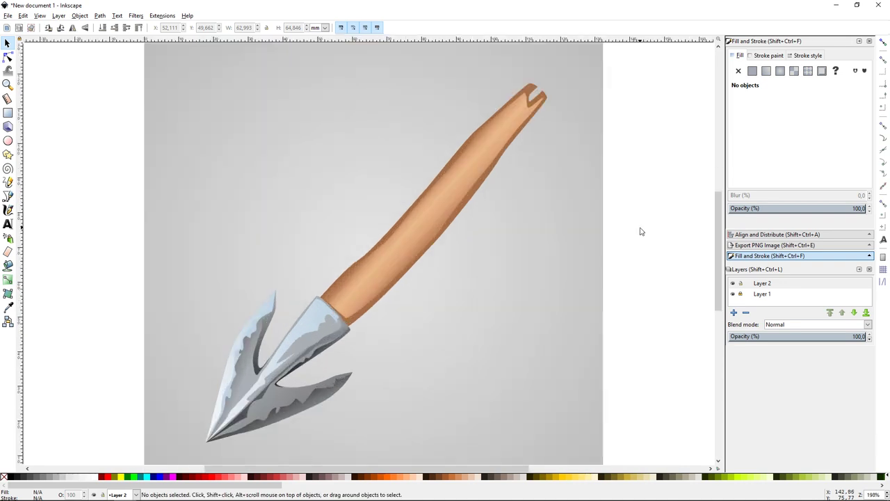
- Draw a closed shadow outline from the shaft's top around the arrow tip and blade
key(b)
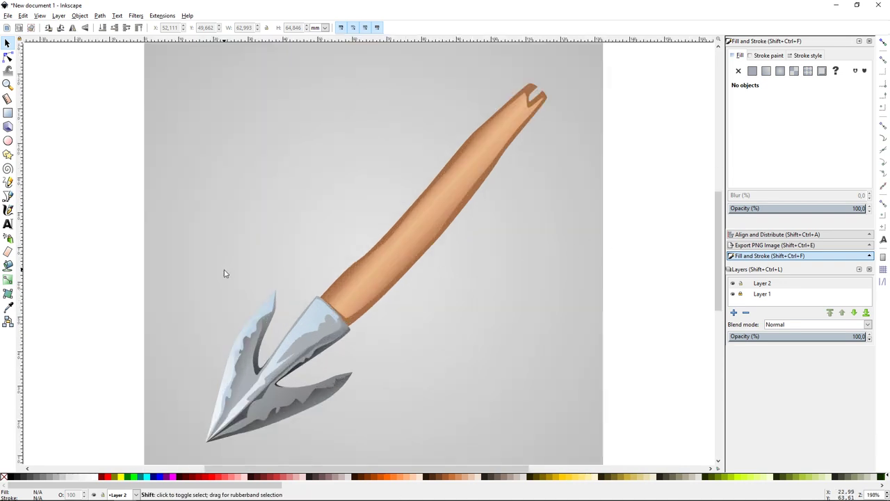
click(545, 81)
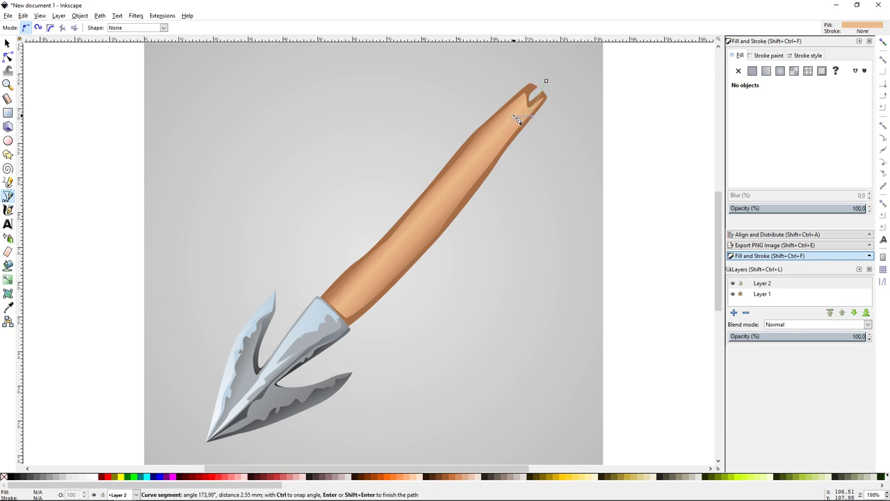
drag(334, 308, 294, 292)
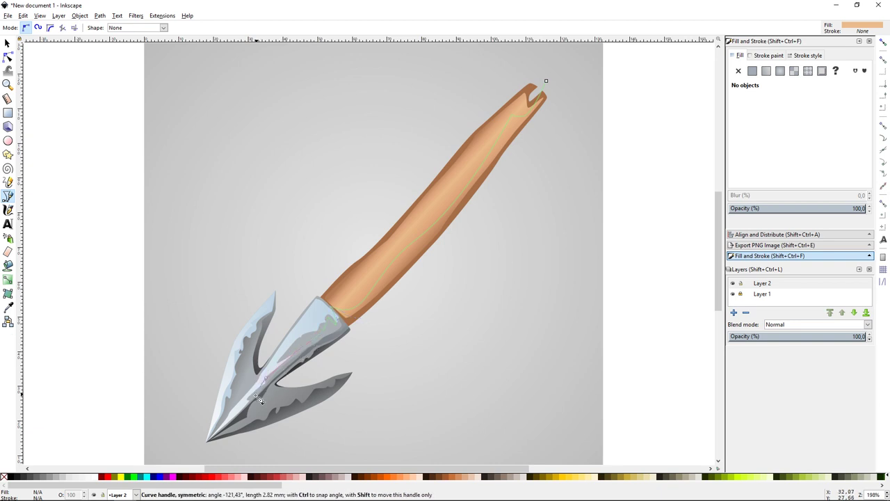
click(199, 449)
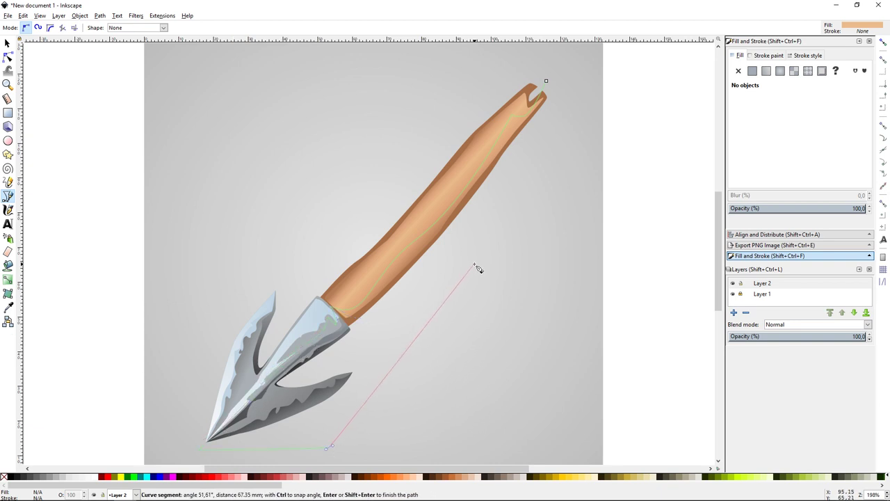
click(328, 446)
drag(275, 393, 258, 394)
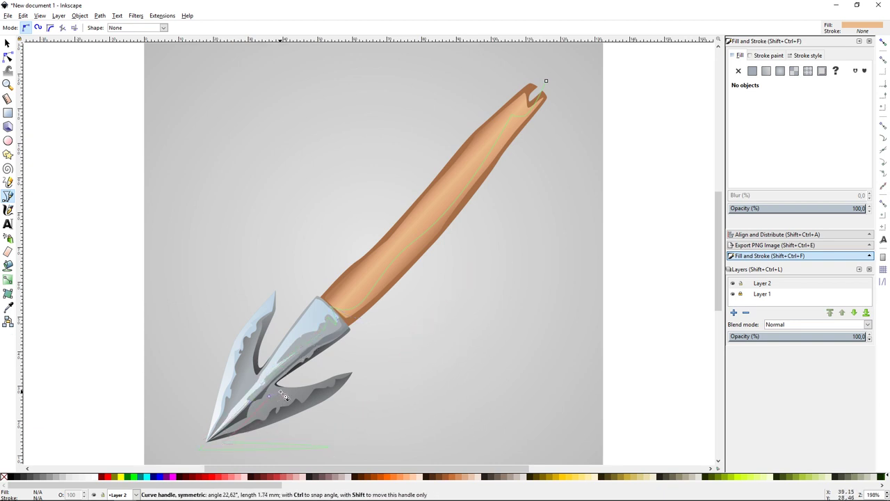
click(207, 440)
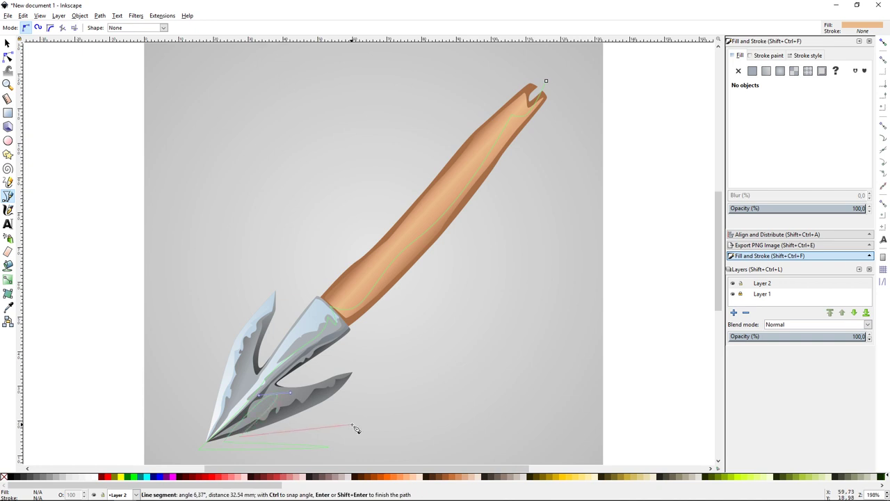
click(546, 81)
- Union shaft and blade, subtract them from the shadow, and lower its opacity to 38.2%
key(s)
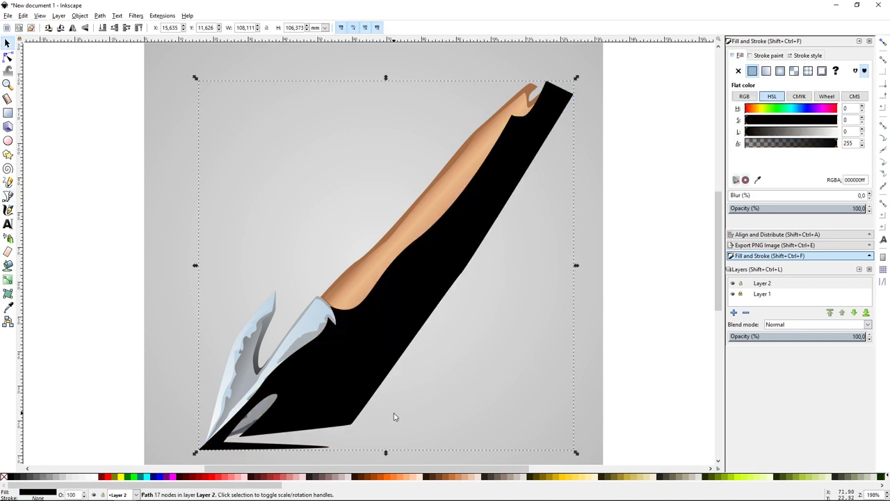
key(Escape)
click(355, 260)
shift+click(249, 374)
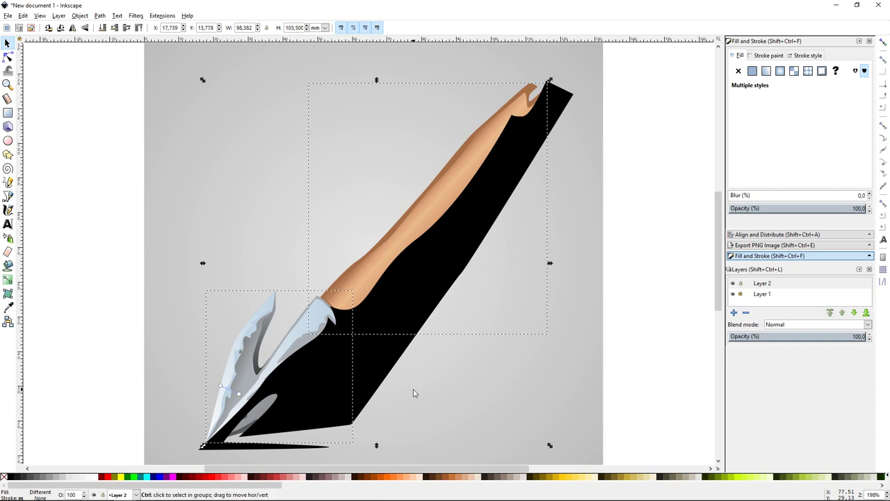
key(ctrl+plus)
shift+click(384, 351)
key(ctrl+minus)
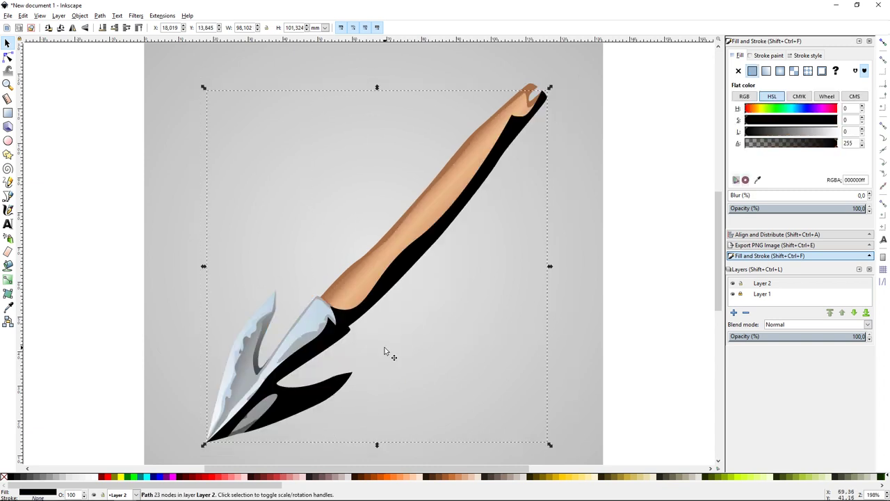
scroll(480, 313, down, 1)
drag(803, 209, 786, 209)
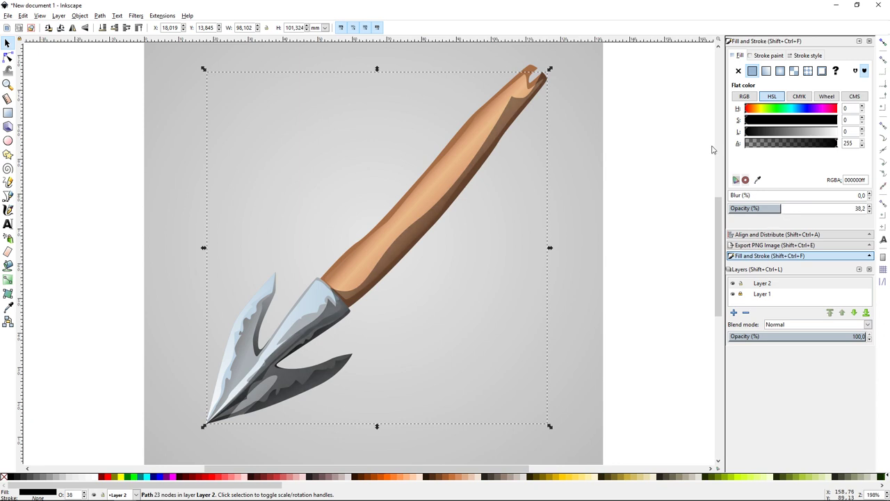
- Give the shadow a linear gradient fading from black to a transparent end stop
drag(781, 209, 882, 206)
click(765, 71)
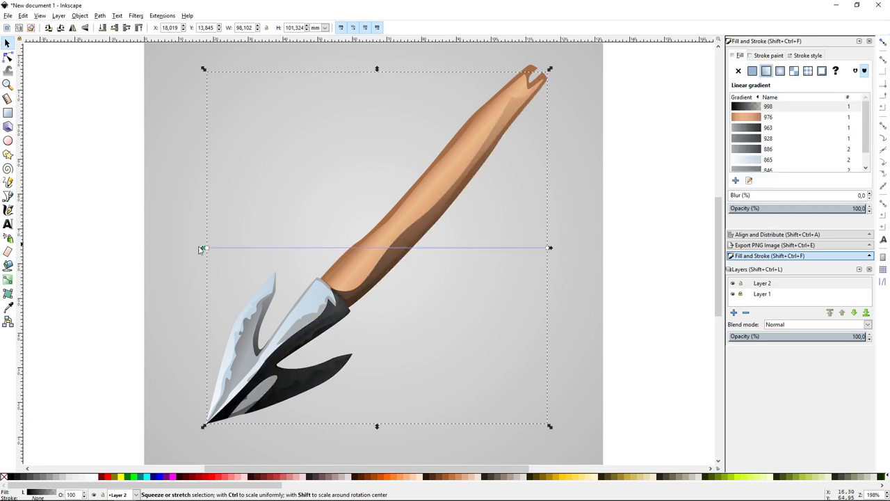
drag(203, 248, 439, 193)
click(550, 248)
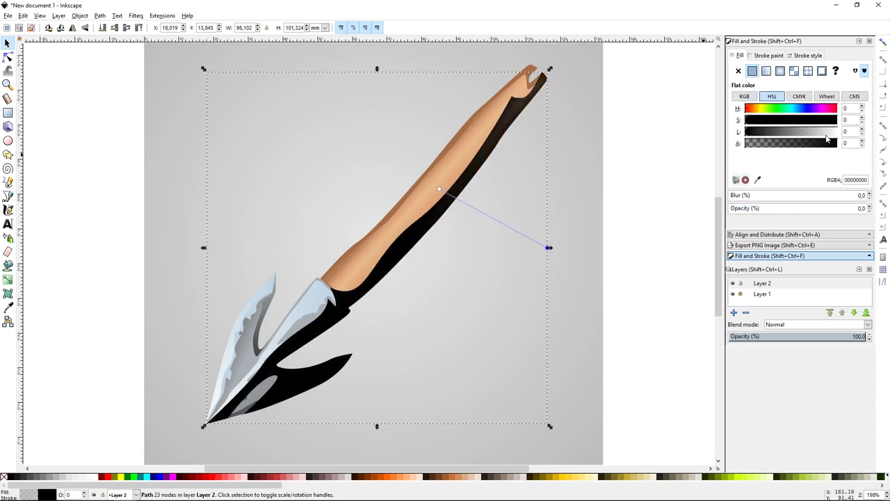
drag(800, 208, 871, 206)
drag(549, 248, 492, 229)
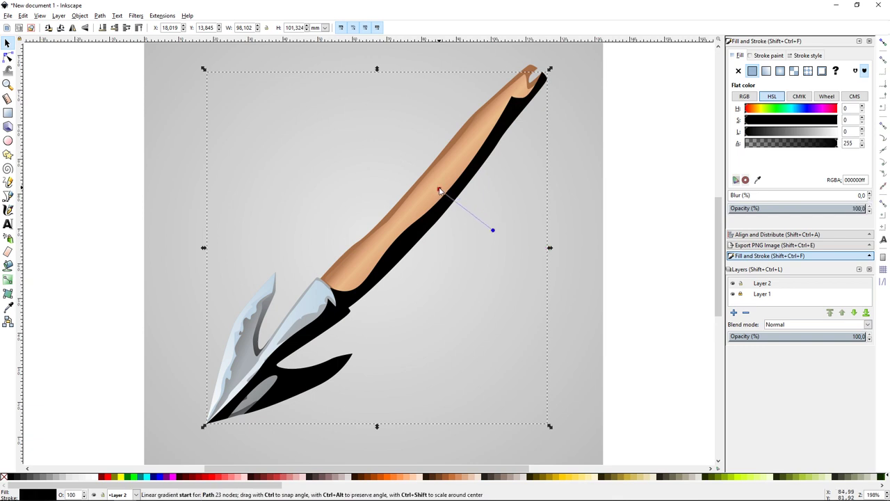
- Lighten the gradient start to grey, drop the shadow to 35.5% opacity, and adjust the fade
click(439, 188)
click(791, 133)
click(615, 171)
click(482, 168)
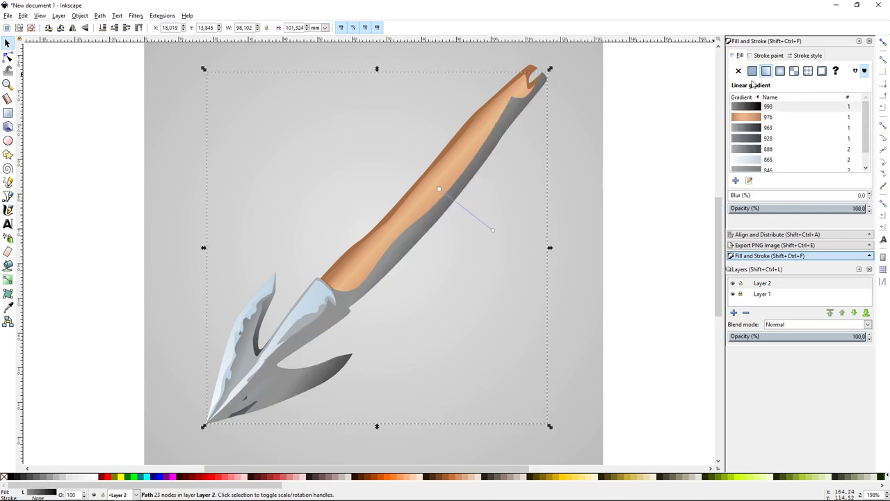
drag(796, 208, 773, 212)
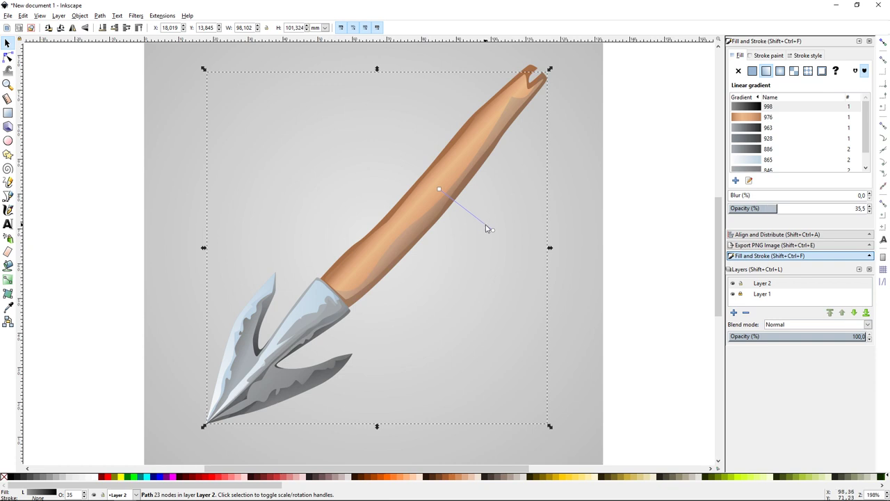
drag(492, 232, 435, 187)
key(Escape)
- Check the left arrowhead barb's gradient handles, then scroll up along the shaft
key(1)
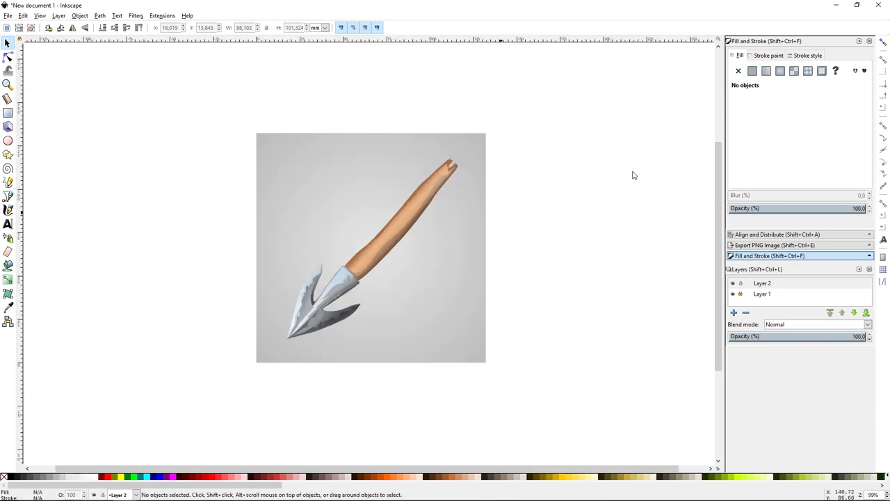
key(grave)
drag(471, 279, 482, 248)
click(249, 288)
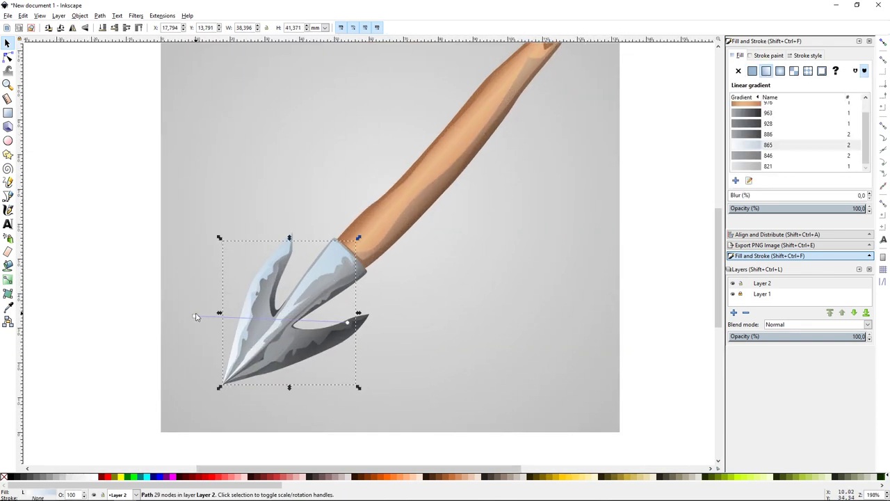
key(g)
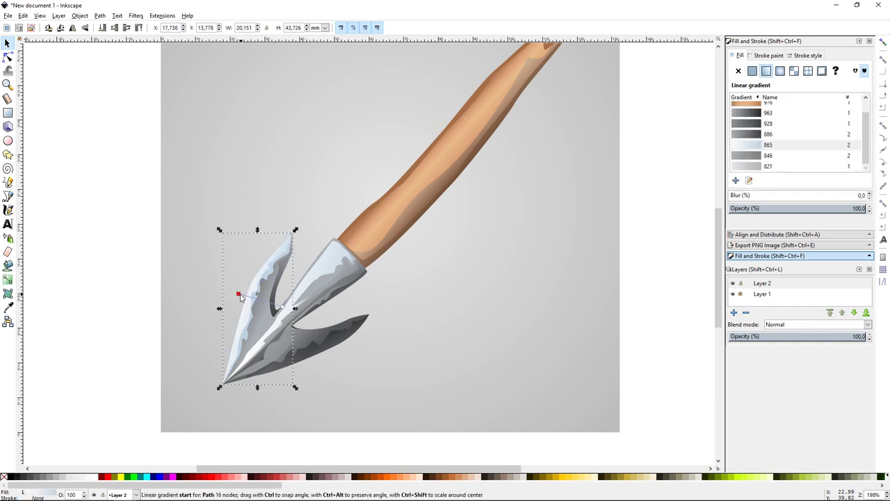
key(Escape)
scroll(473, 278, up, 1)
scroll(479, 272, up, 1)
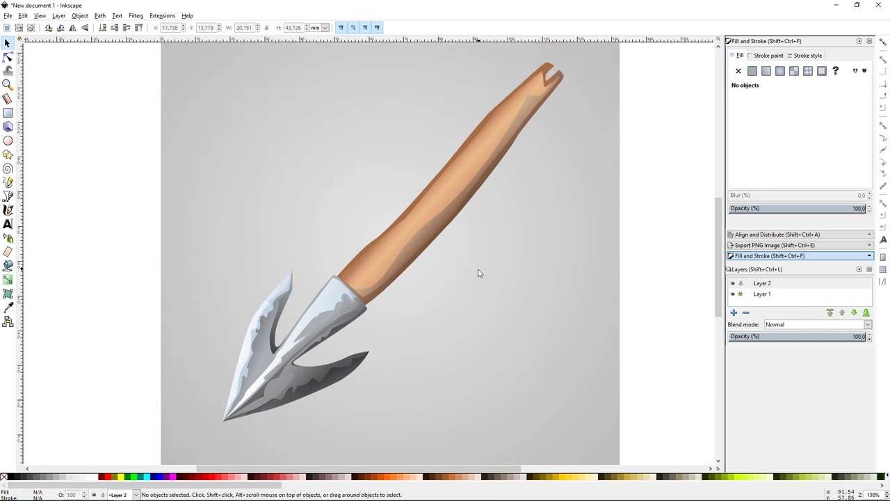
scroll(473, 304, up, 1)
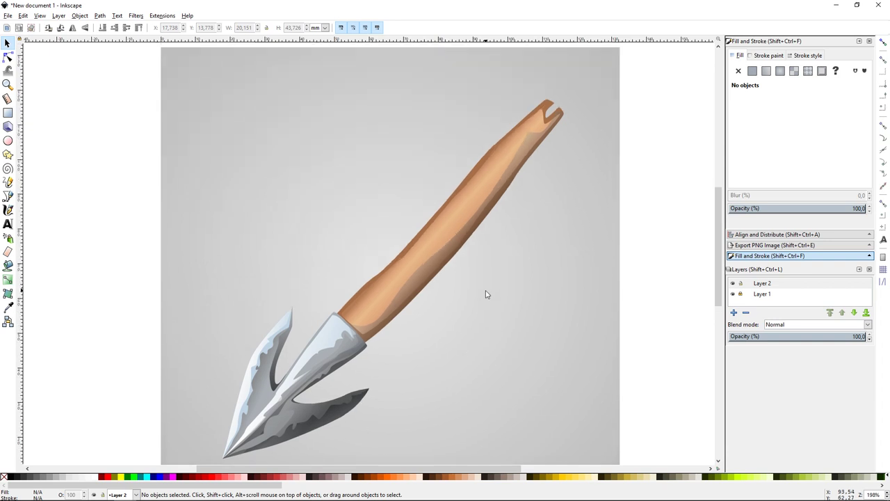
- Draw a small peach highlight near the head and a long highlight strip up the shaft
key(b)
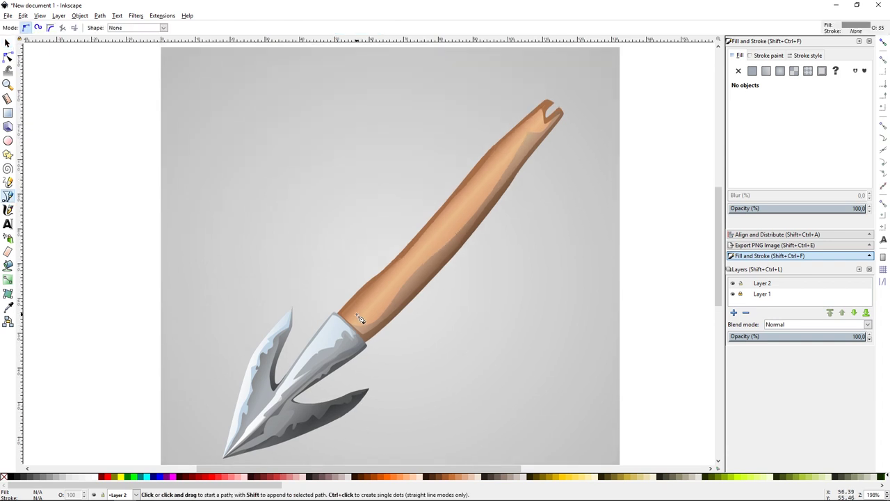
click(375, 297)
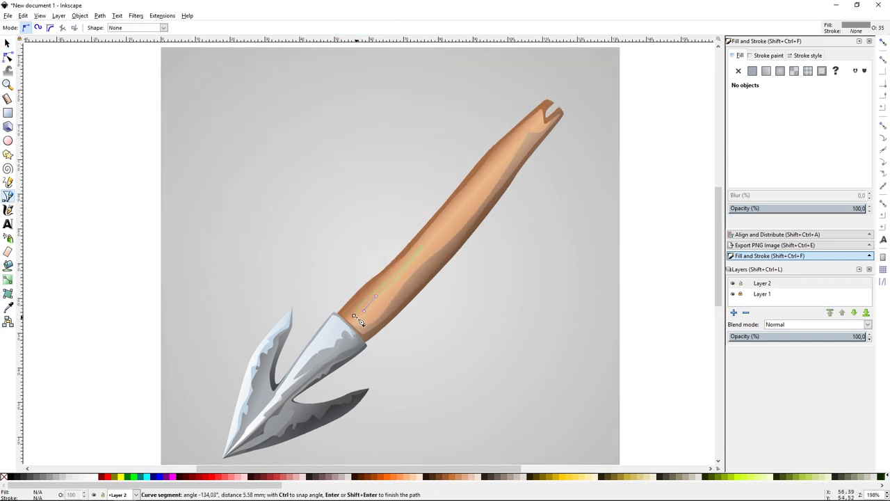
double_click(354, 315)
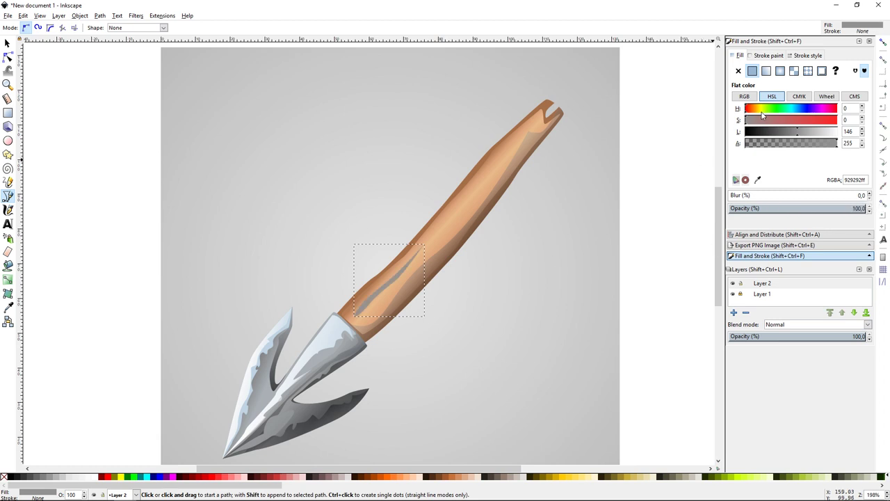
drag(762, 115, 754, 111)
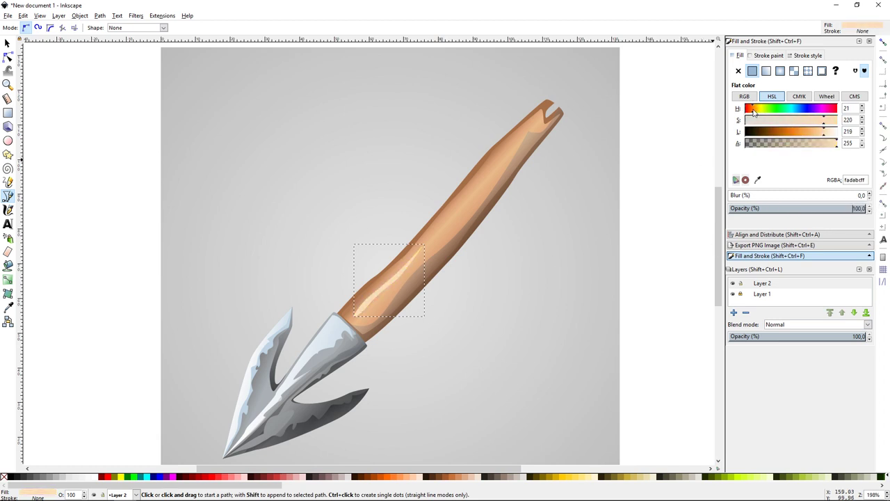
click(434, 234)
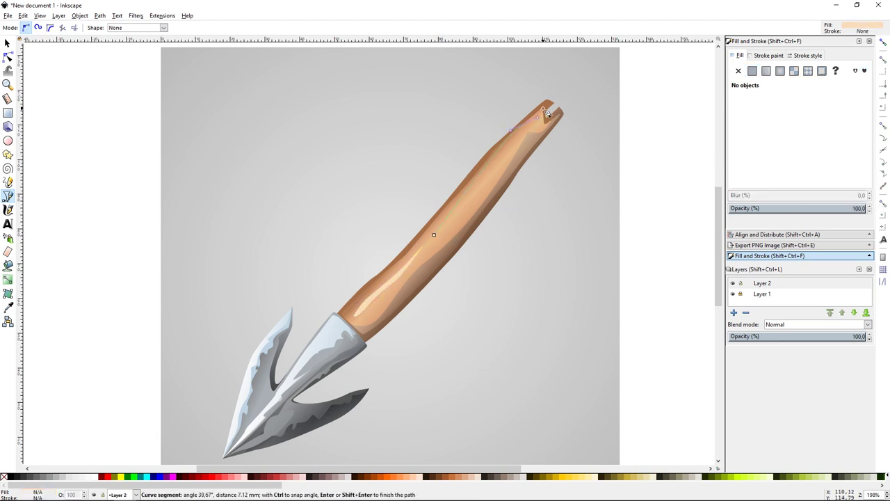
click(520, 136)
click(433, 234)
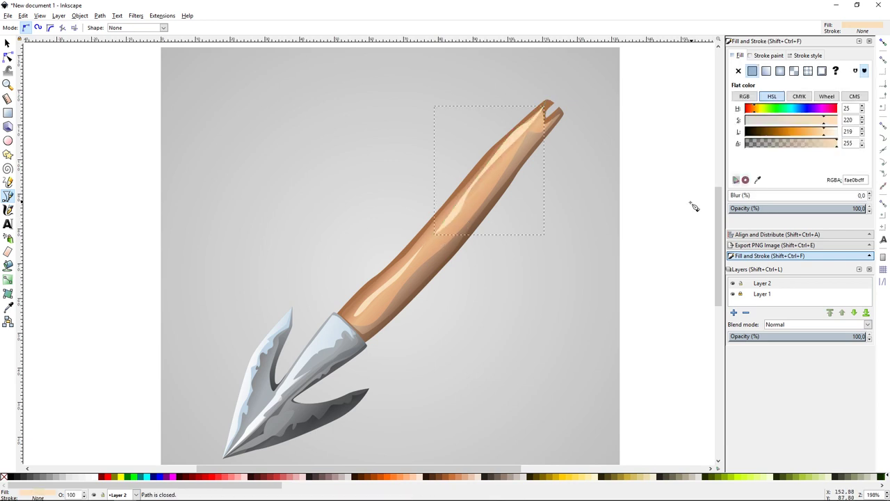
key(Escape)
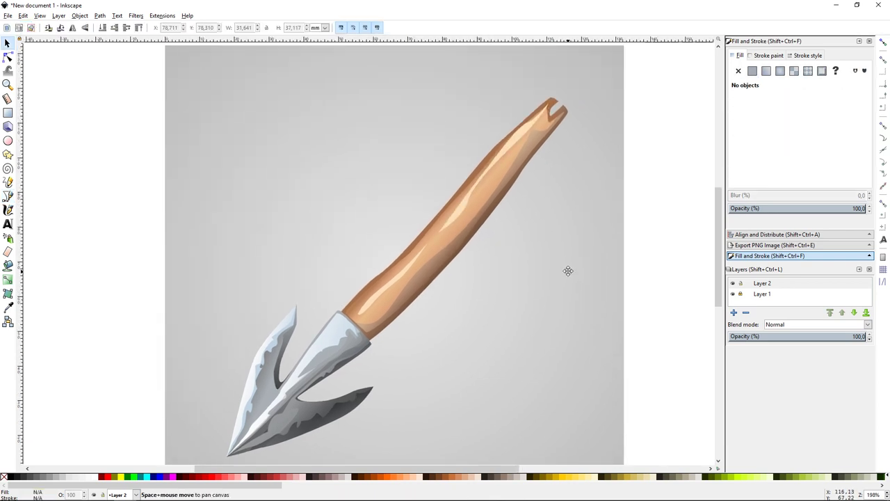
- Draw a closed scalloped feather outline beside the shaft's notched end
key(b)
scroll(542, 163, down, 1)
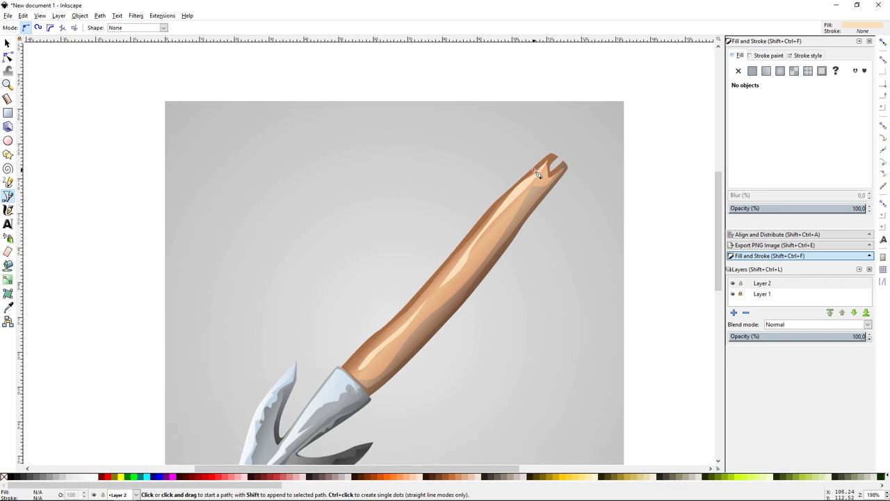
click(530, 177)
drag(521, 131, 489, 130)
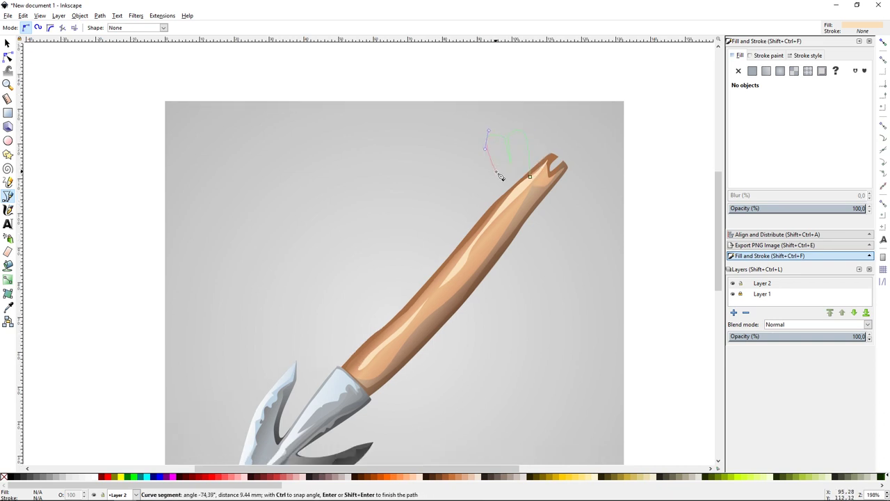
drag(464, 167, 475, 148)
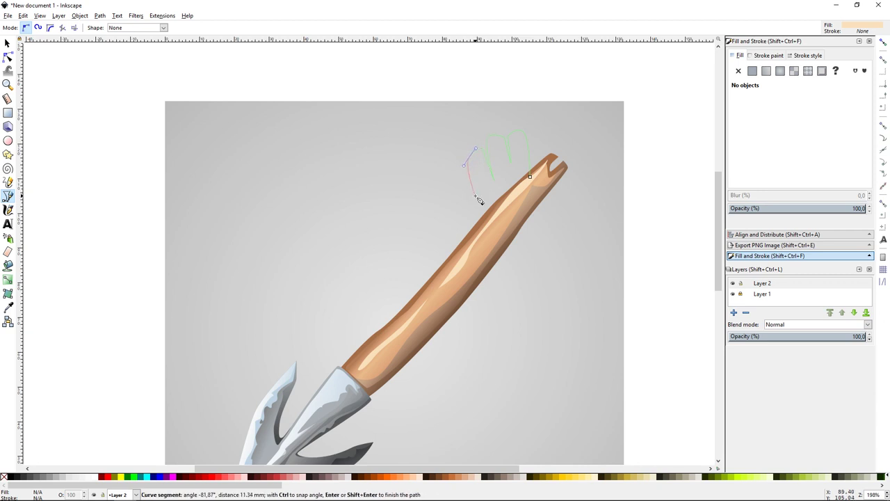
drag(445, 201, 440, 278)
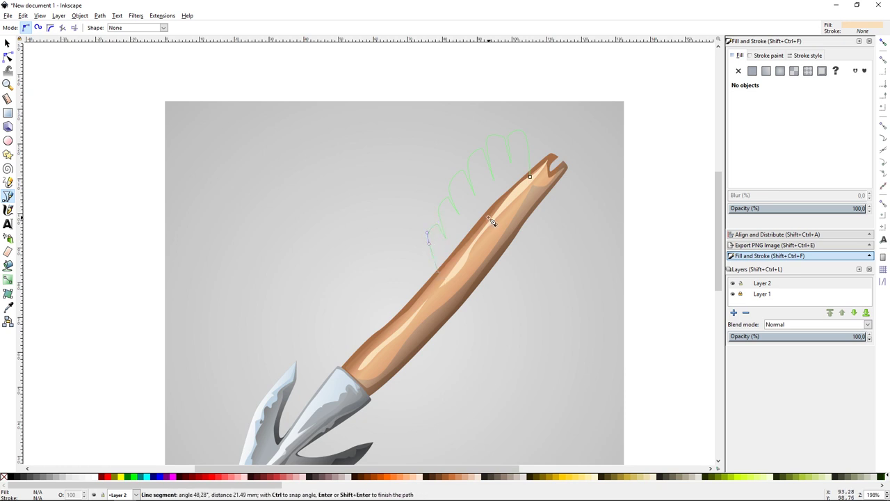
click(529, 176)
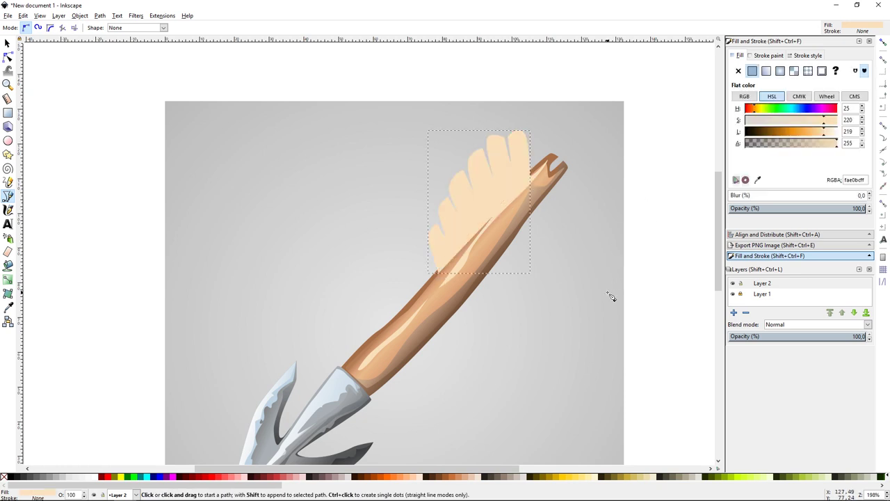
- Recolour the feather to a dull slate blue-grey, 709096
key(s)
click(788, 120)
click(796, 132)
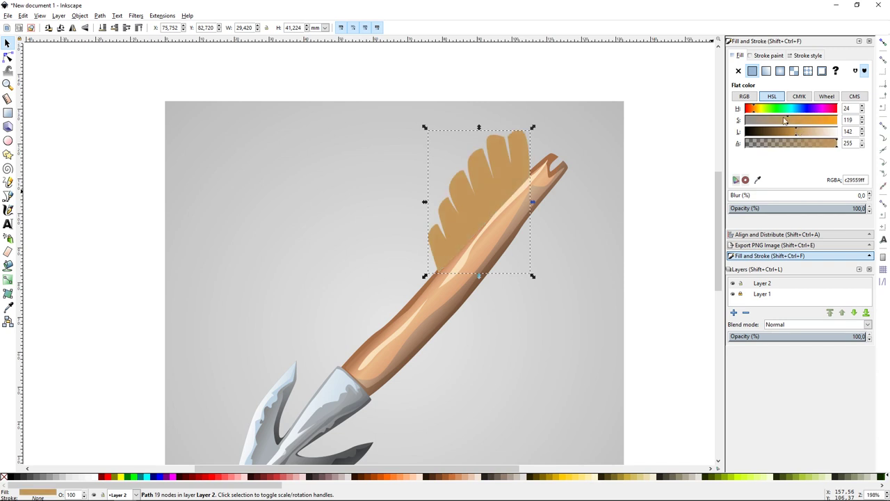
mouse_move(788, 109)
mouse_down()
mouse_move(771, 109)
mouse_move(780, 133)
mouse_move(792, 132)
mouse_move(794, 109)
mouse_up()
click(759, 120)
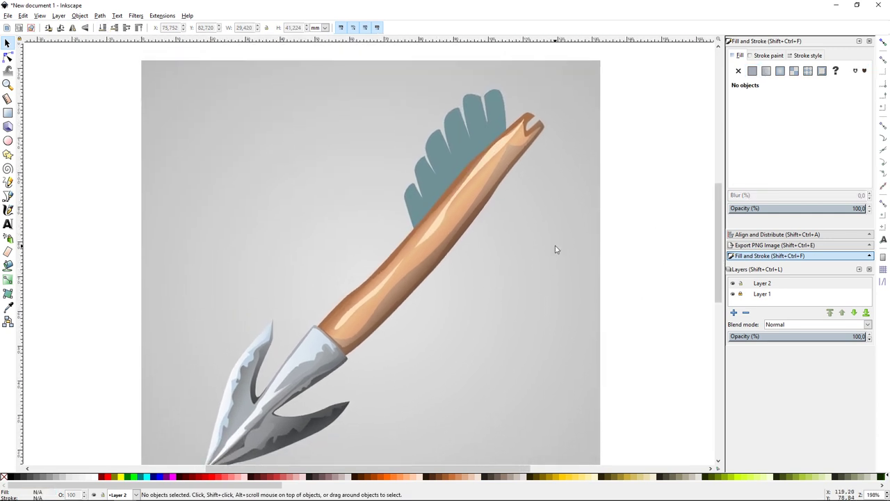
- Draw a second scalloped feather below the notched end and lighten its blue-grey fill
key(b)
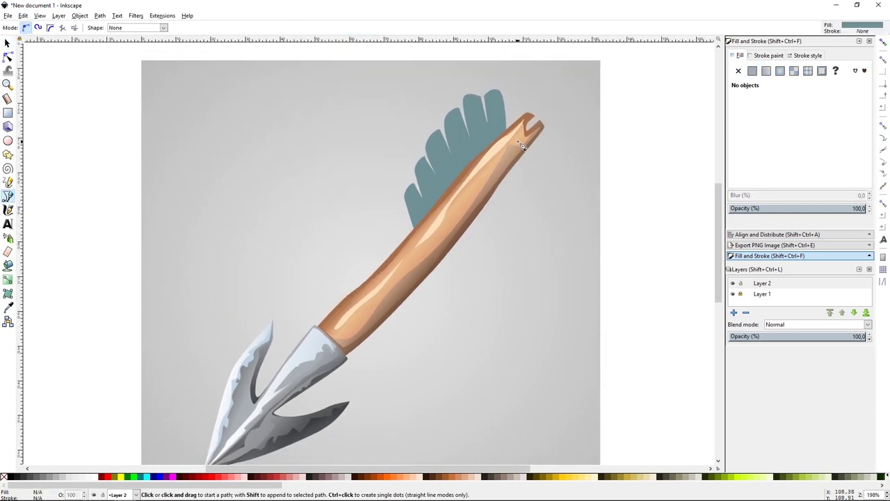
click(517, 142)
mouse_move(439, 255)
mouse_down()
mouse_move(419, 273)
mouse_move(483, 241)
mouse_up()
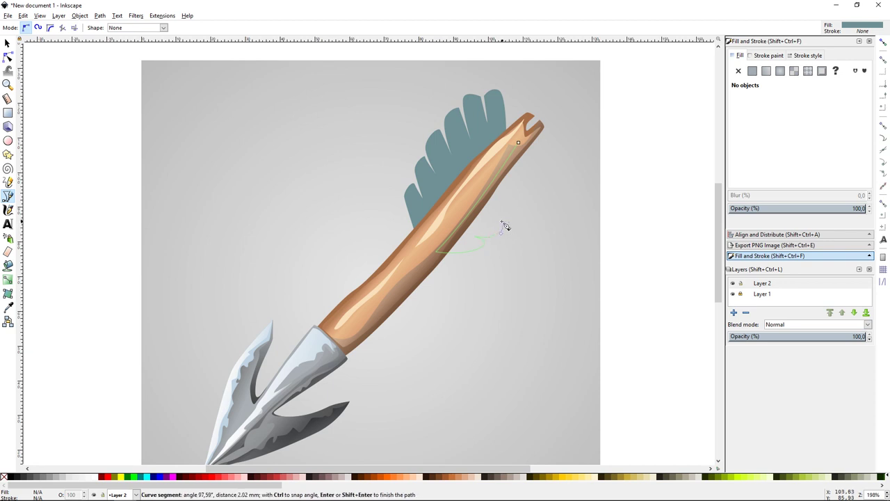
mouse_move(520, 199)
mouse_down()
mouse_move(510, 199)
mouse_move(548, 177)
mouse_up()
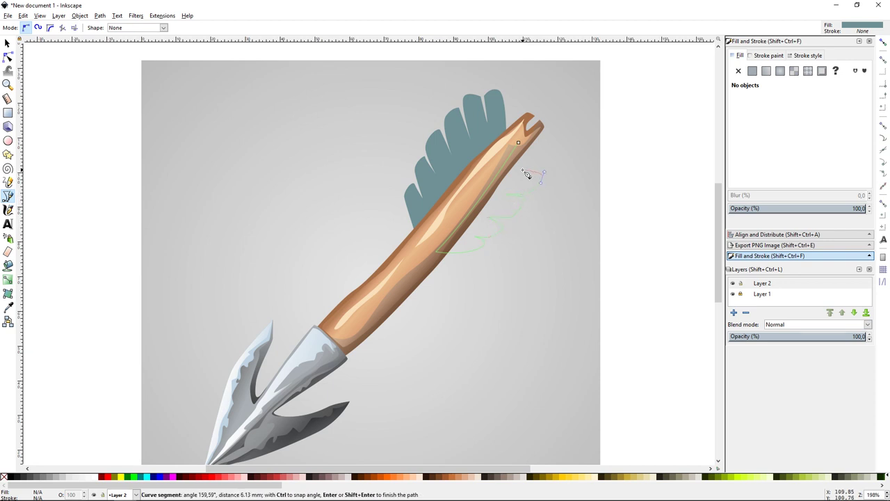
click(561, 150)
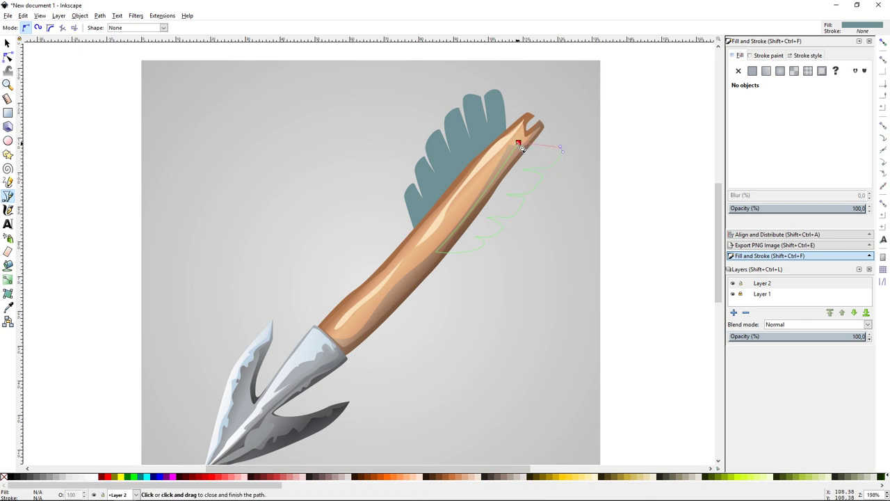
click(519, 144)
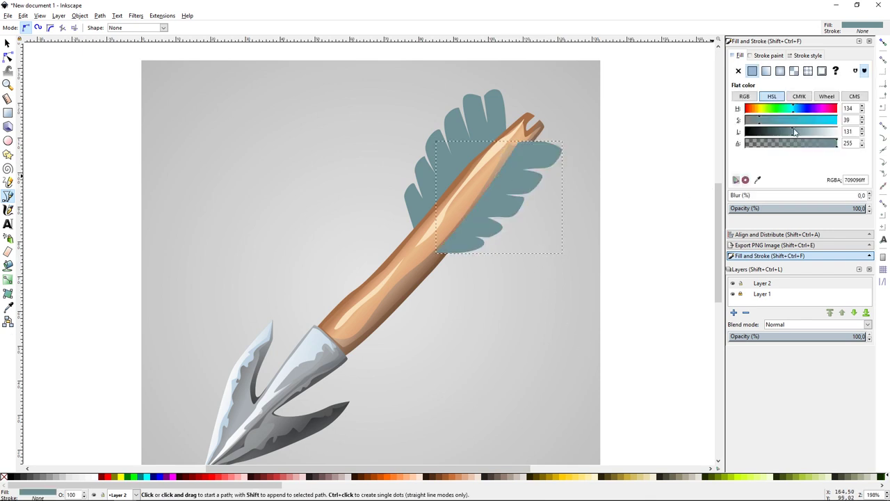
drag(795, 133, 809, 132)
key(s)
click(661, 200)
- Draw a darker teal shading shape along the lower feather's edge
scroll(623, 210, right, 1)
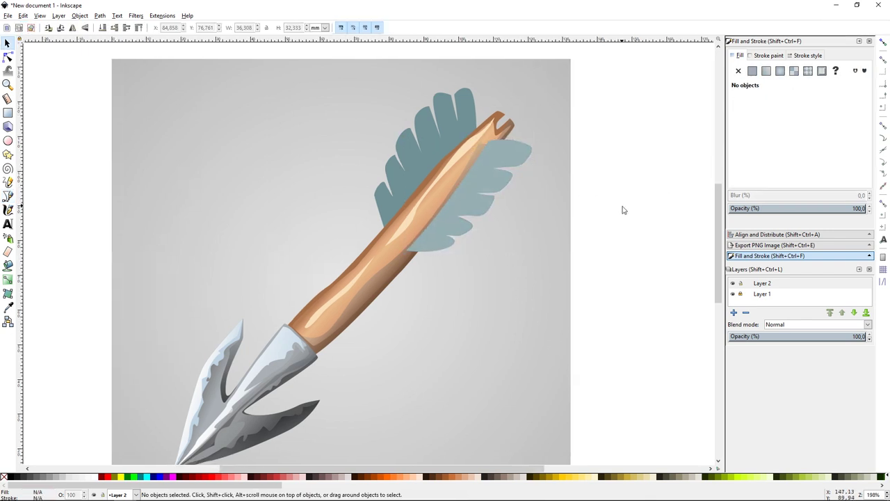
key(b)
click(502, 152)
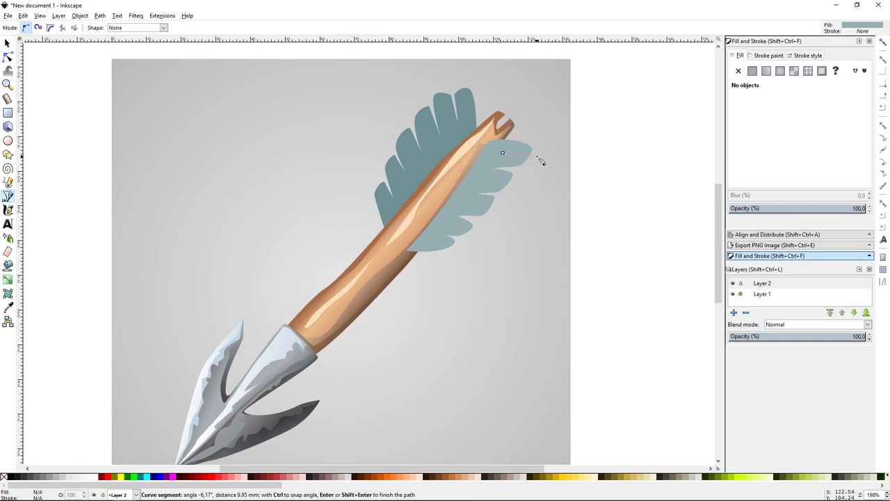
drag(523, 190, 460, 249)
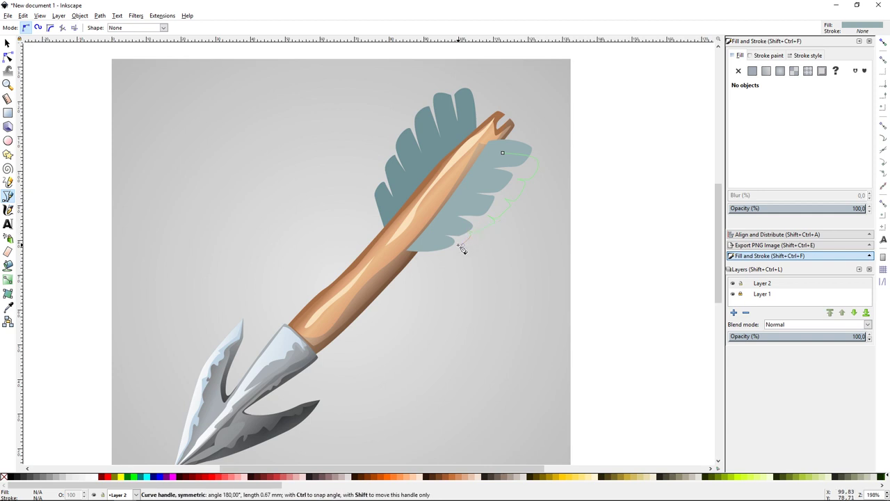
click(502, 153)
key(d)
drag(805, 132, 788, 132)
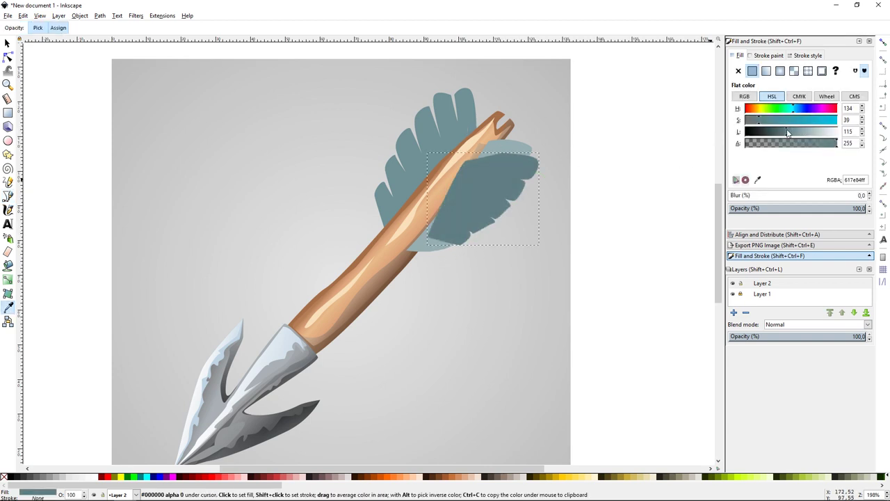
key(s)
click(612, 141)
- Lighten the pale lower feather further and check the shading's dark teal colour
scroll(613, 141, down, 1)
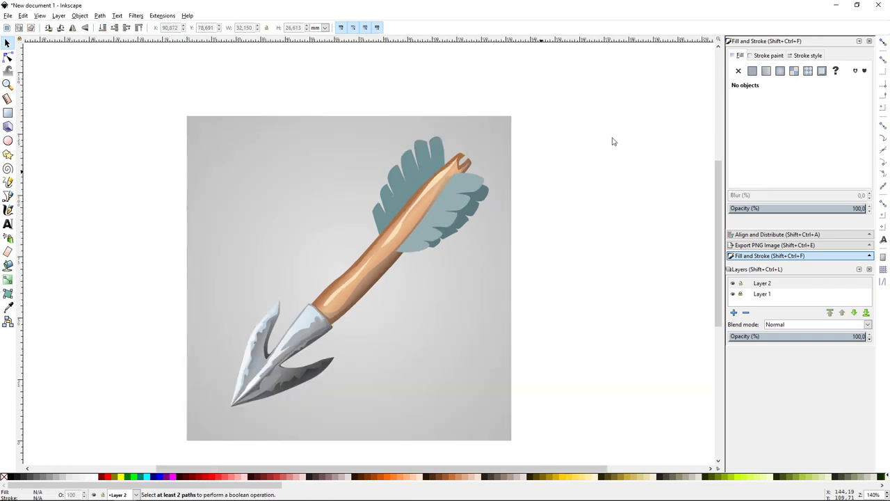
scroll(612, 141, up, 1)
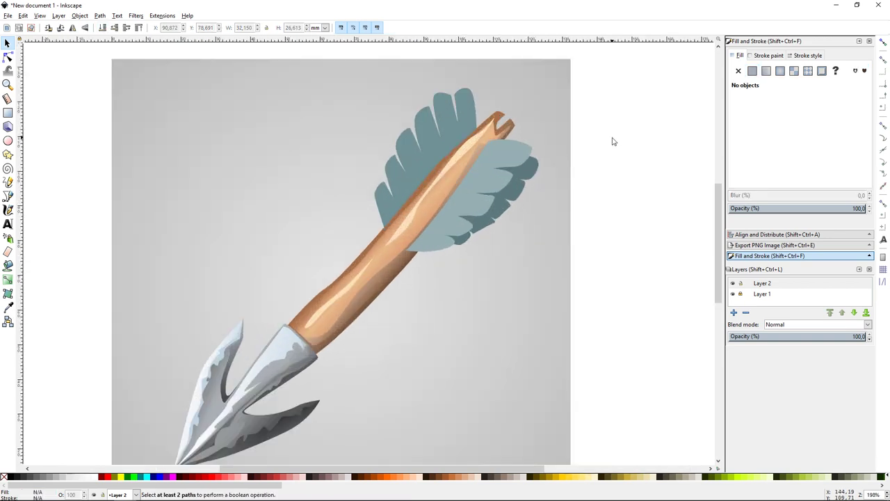
click(469, 184)
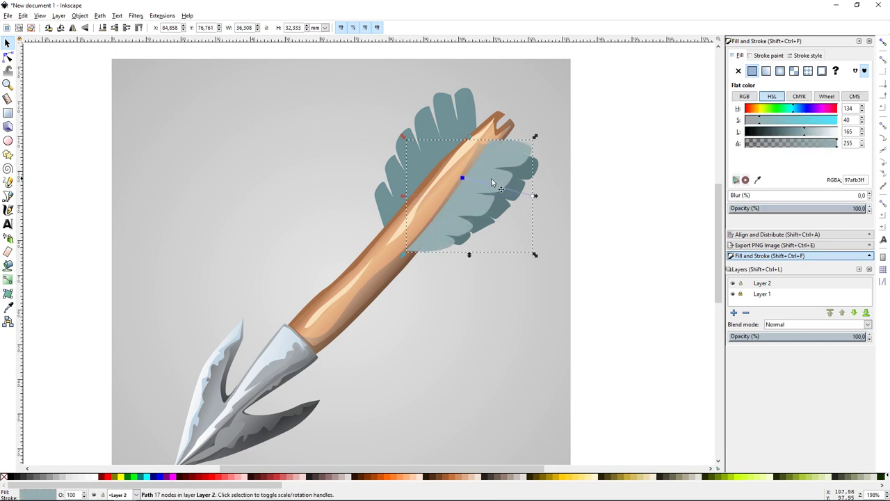
click(817, 134)
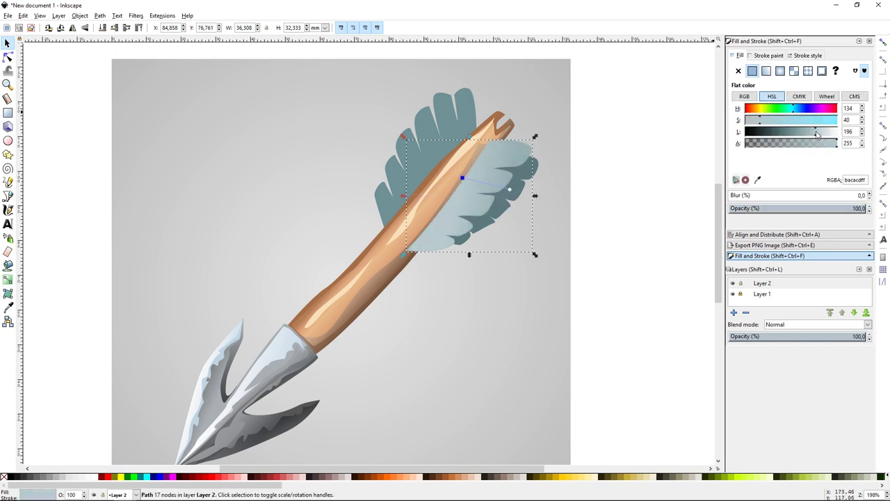
click(612, 174)
click(515, 208)
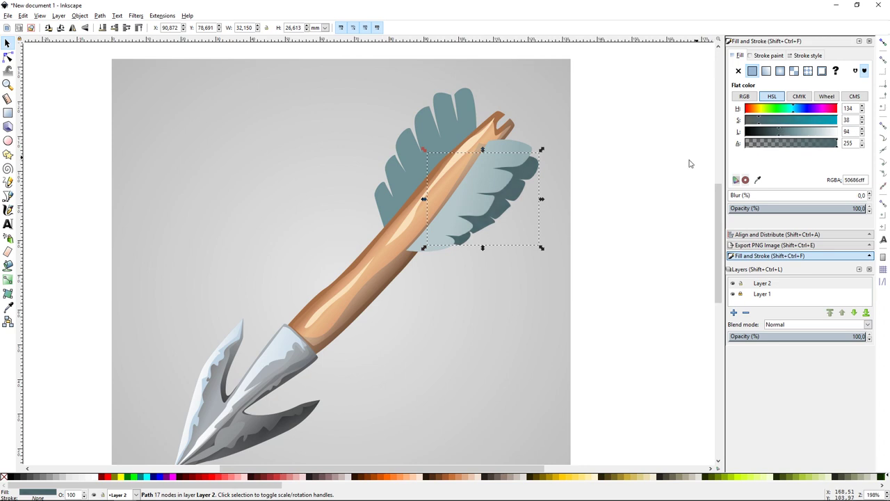
click(648, 192)
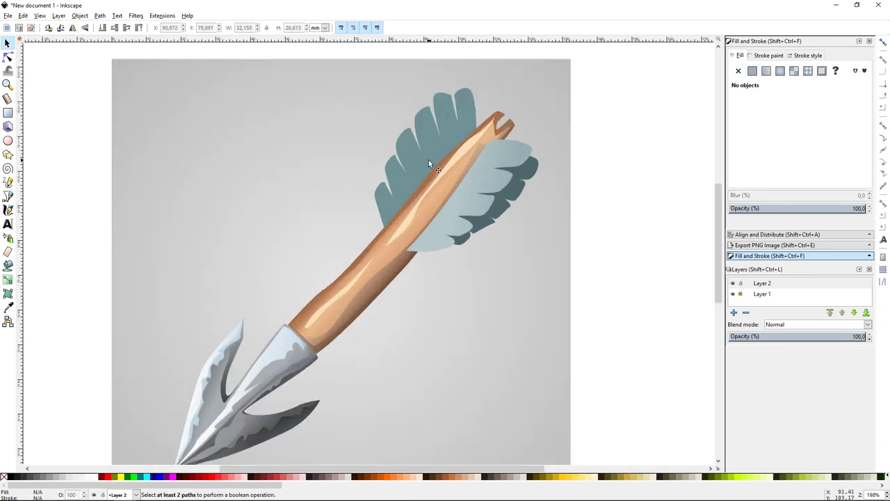
- Give the upper feather a teal linear gradient and darken its stop to Lightness 117
click(431, 182)
click(779, 70)
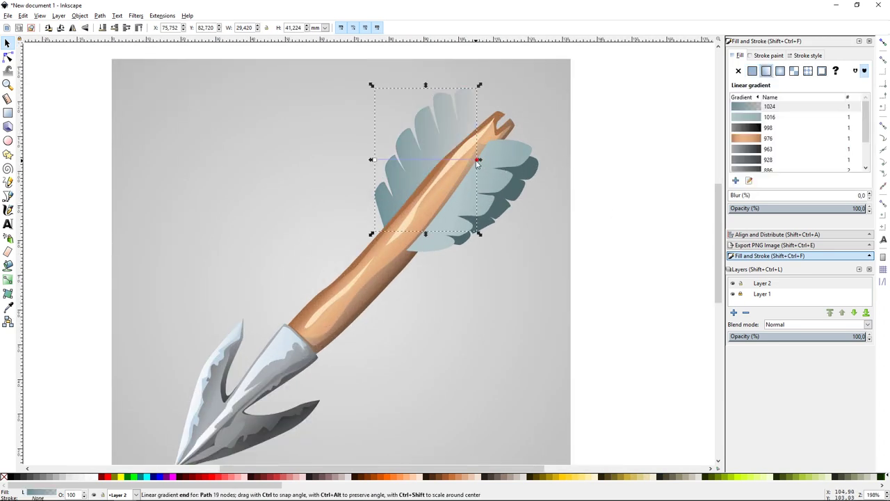
drag(819, 144, 836, 142)
drag(412, 111, 453, 157)
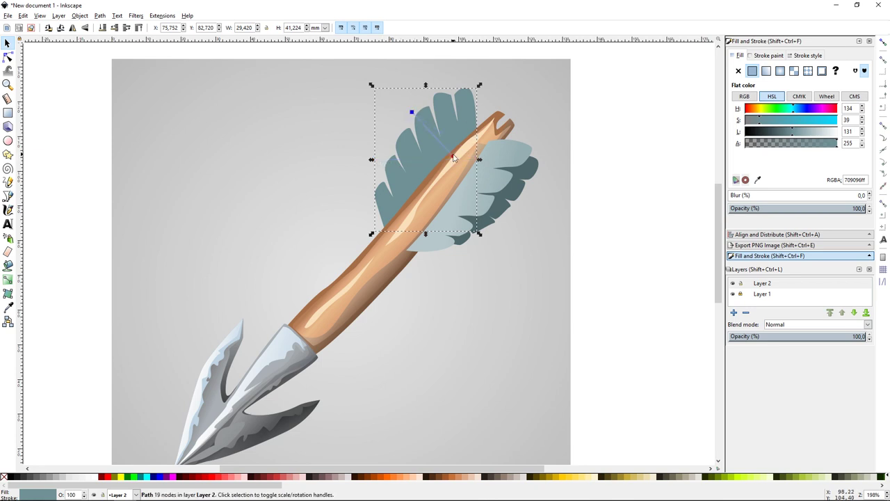
drag(791, 134, 787, 123)
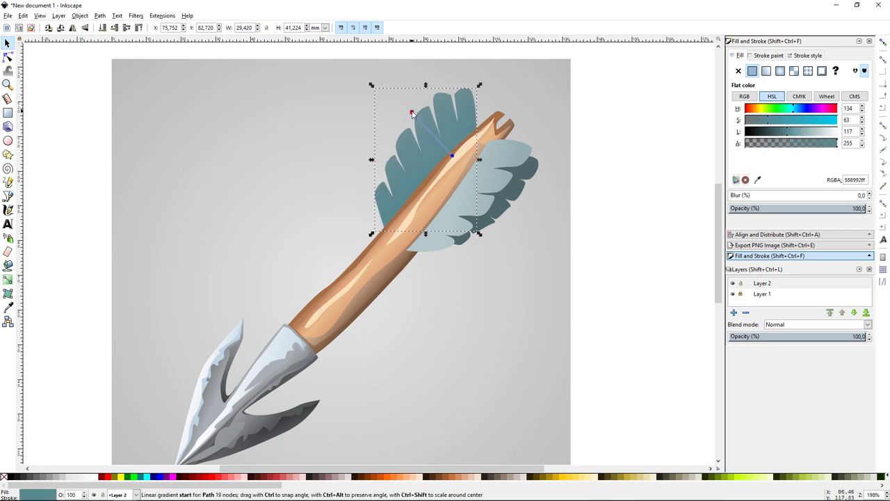
click(453, 156)
click(633, 176)
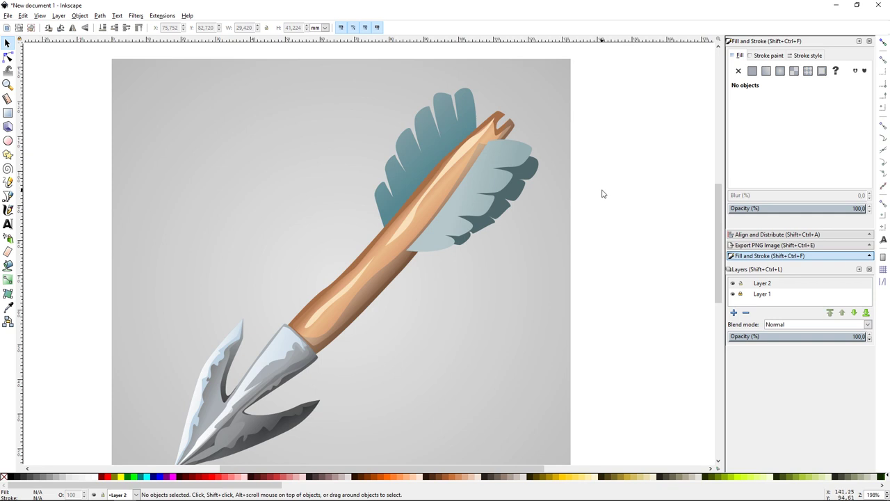
- Draw a dark 2d3a3d binding band near the nock and lower it one step
key(plus)
scroll(597, 201, up, 3)
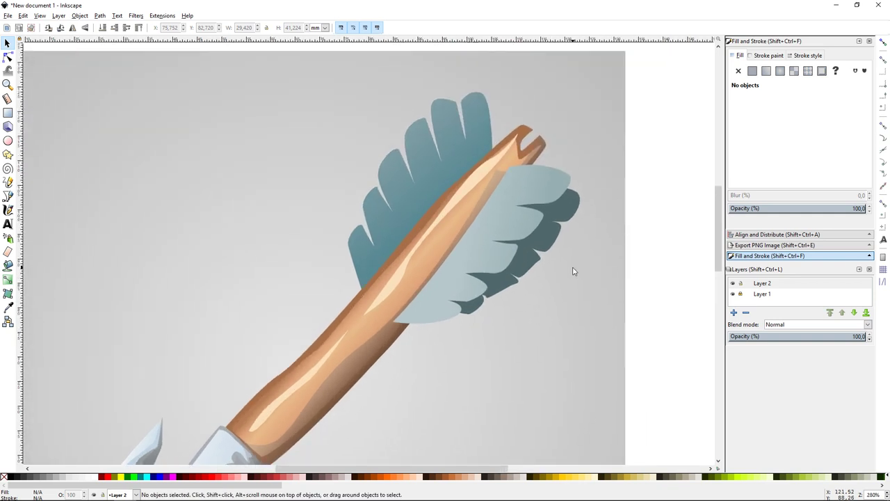
key(b)
click(495, 153)
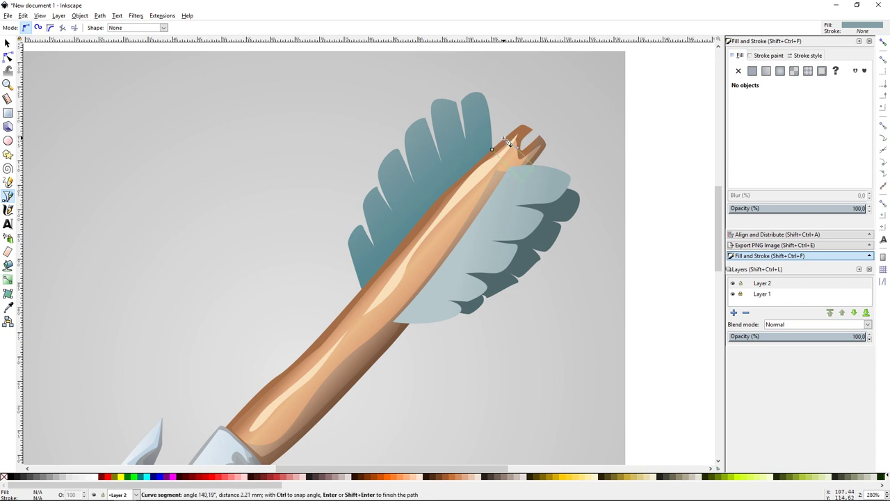
drag(496, 152, 496, 156)
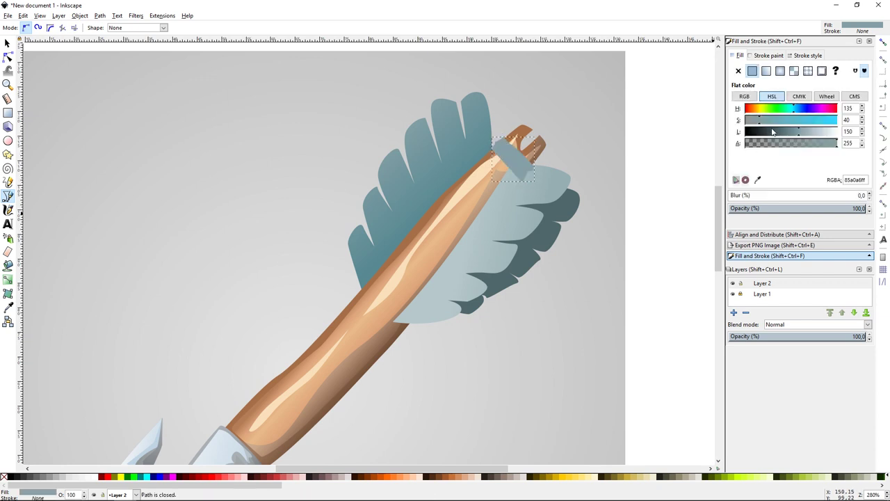
key(s)
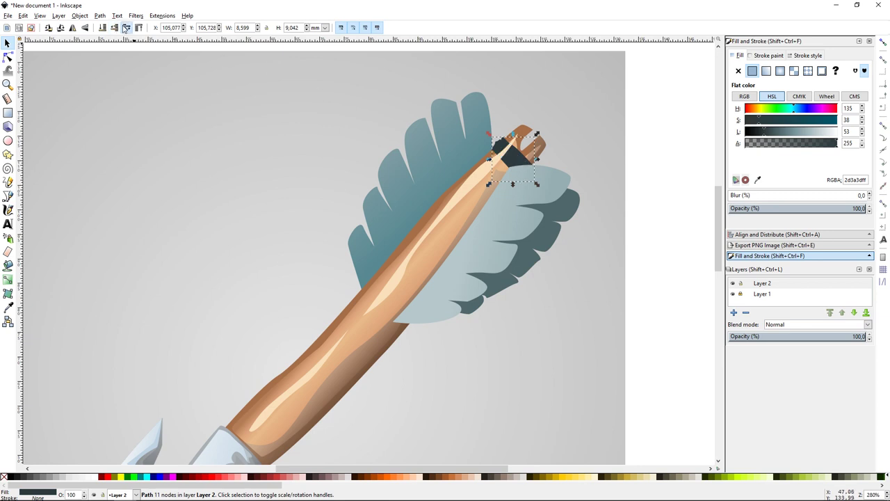
click(125, 28)
key(Escape)
- Draw a second dark binding band around the shaft at the feathers' base
scroll(520, 290, down, 1)
key(b)
scroll(550, 292, down, 3)
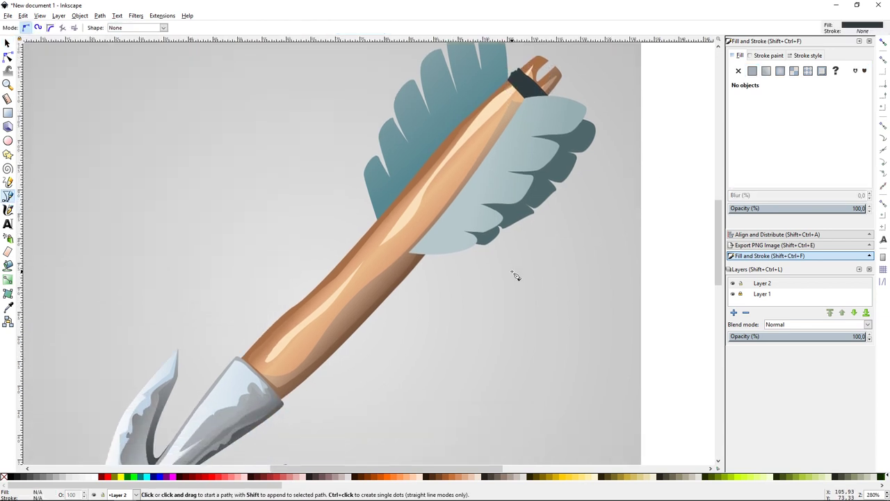
click(377, 221)
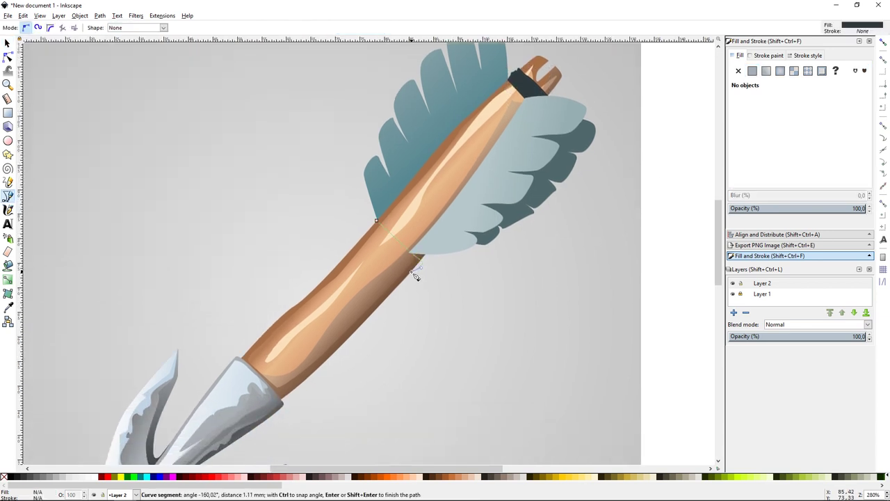
drag(408, 287, 353, 230)
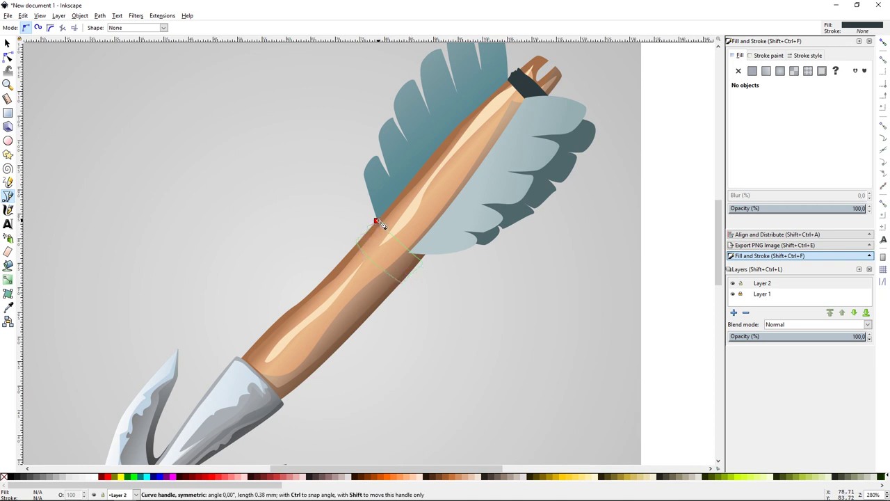
key(Return)
key(s)
key(Escape)
- Draw the first thin closed dark cord curve across the back feather toward the lower binding
key(5)
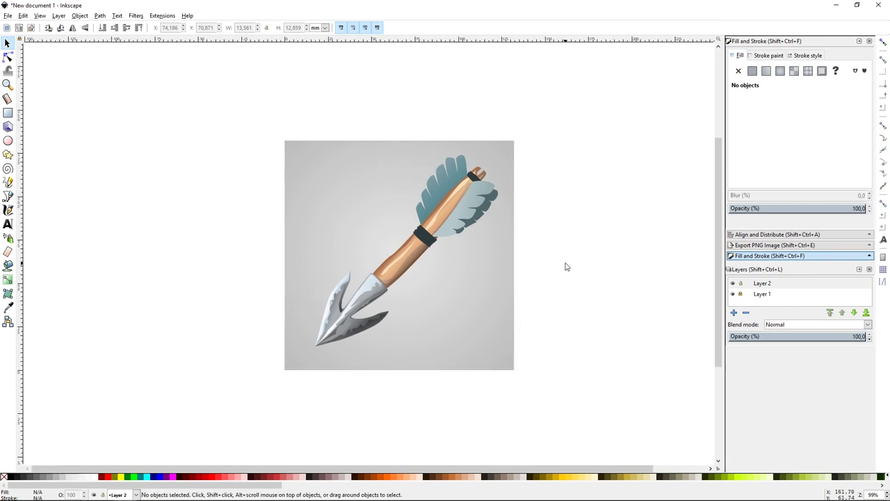
scroll(566, 268, up, 1)
scroll(543, 275, up, 1)
scroll(518, 279, up, 1)
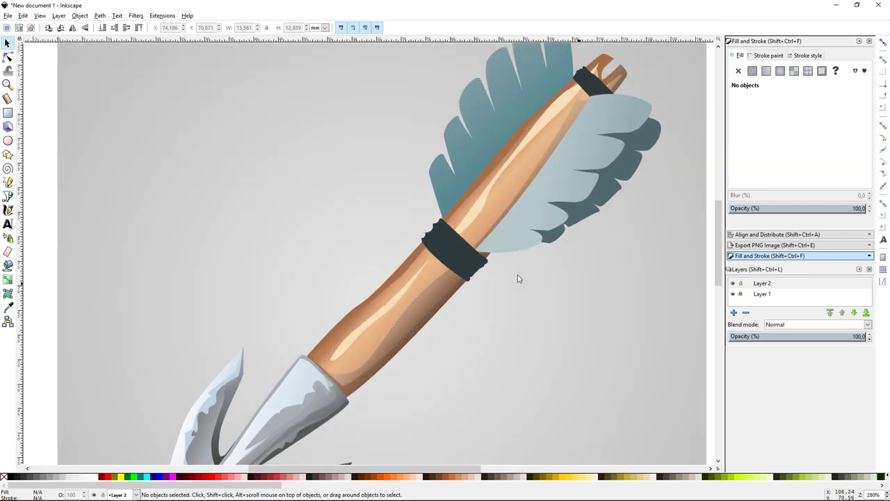
key(b)
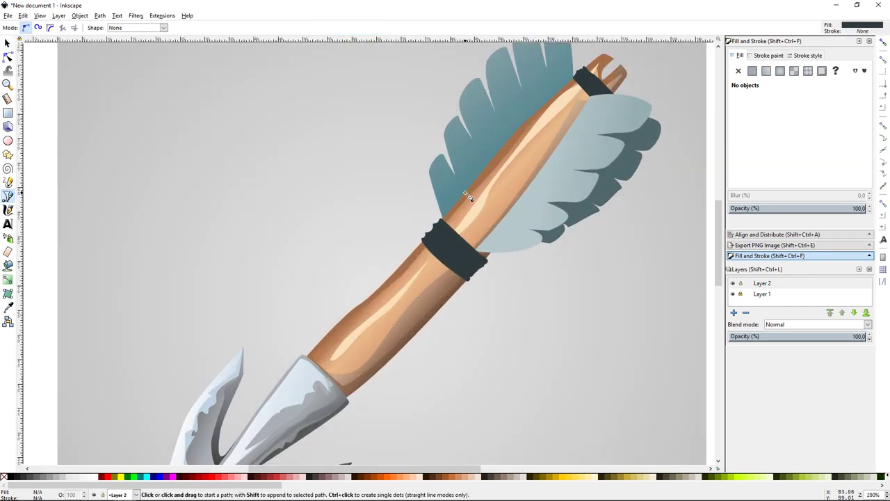
drag(456, 175, 466, 203)
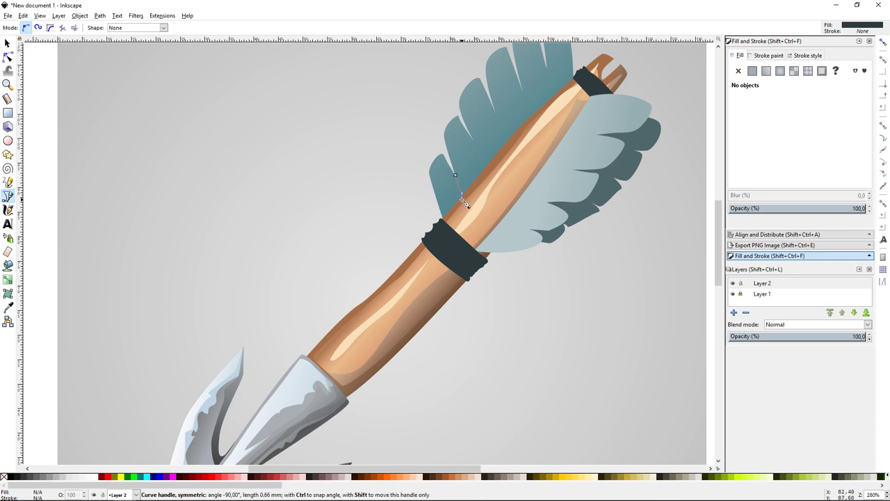
drag(477, 258, 487, 274)
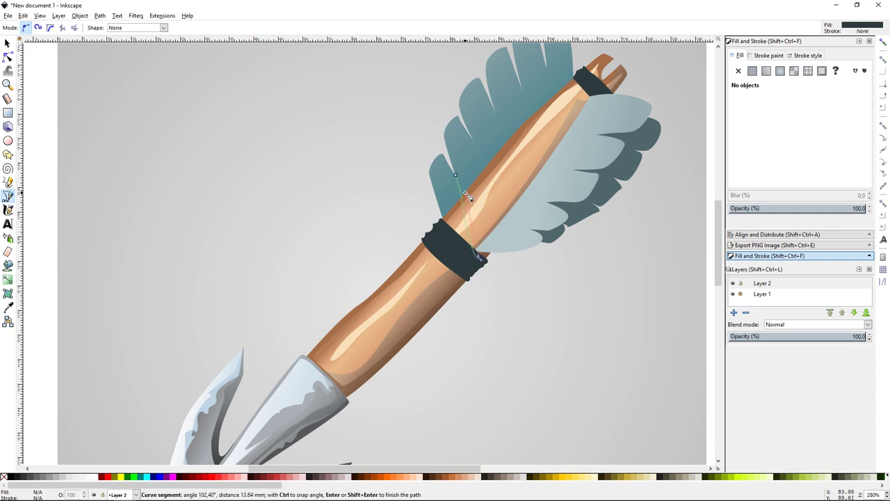
drag(465, 190, 464, 192)
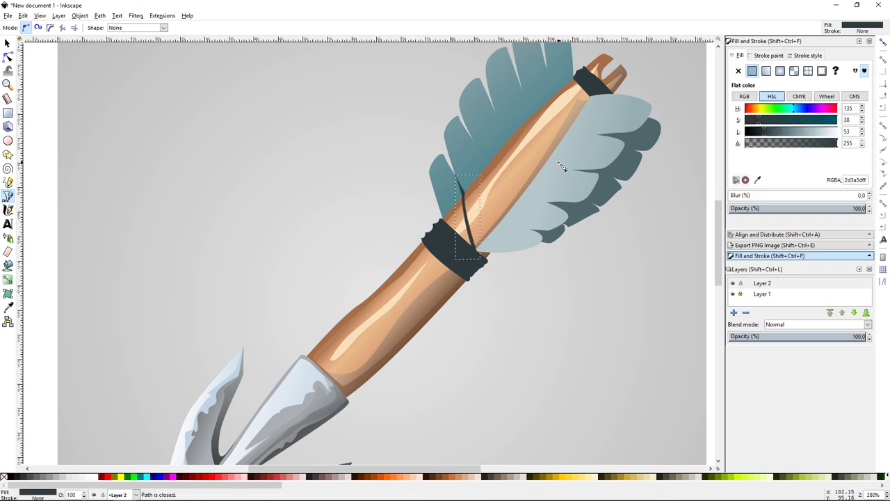
- Add more thin dark cord lines winding around the shaft over the feathers
click(474, 140)
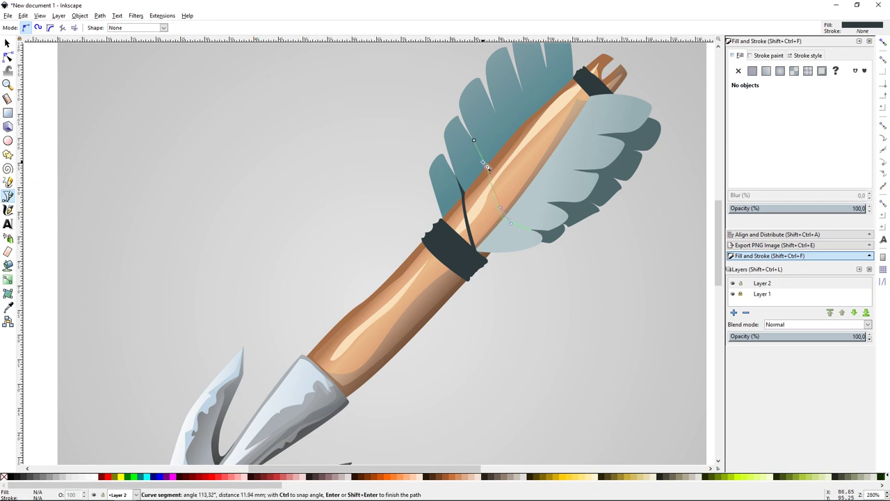
key(Return)
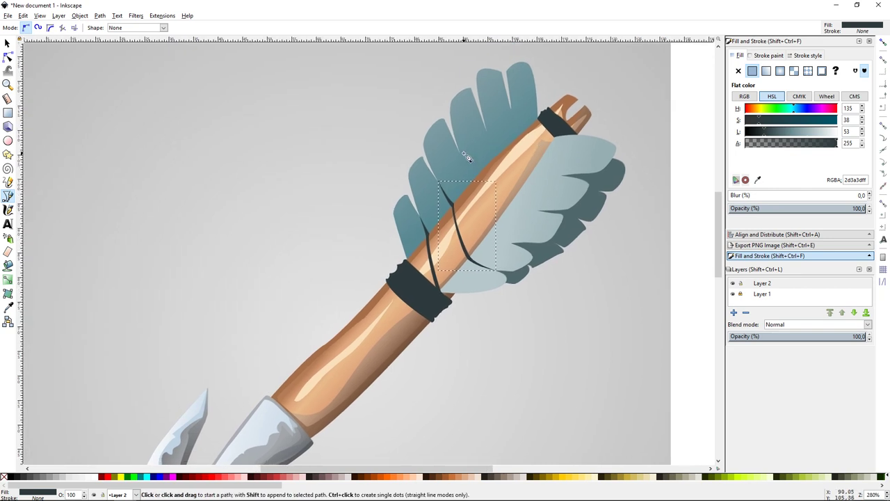
click(464, 157)
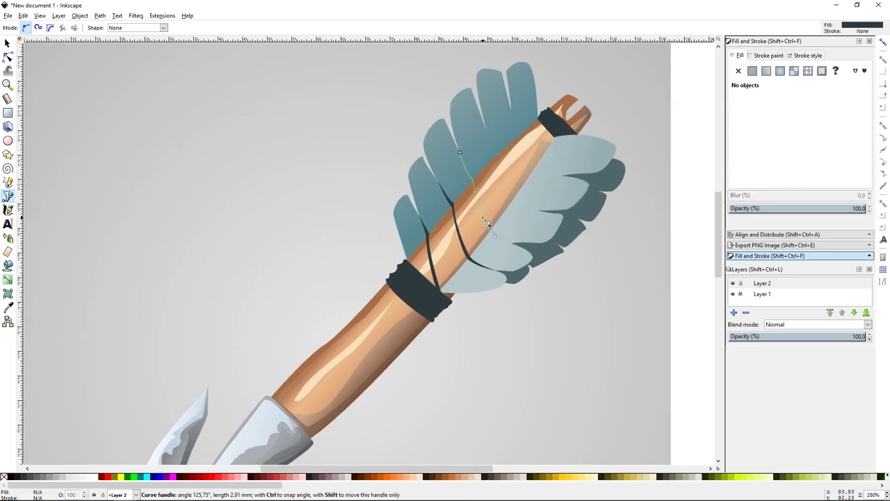
click(459, 152)
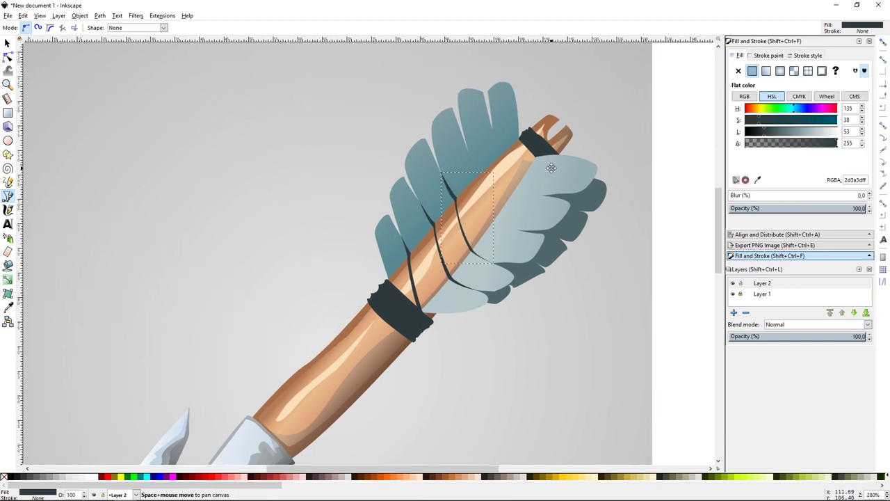
click(465, 149)
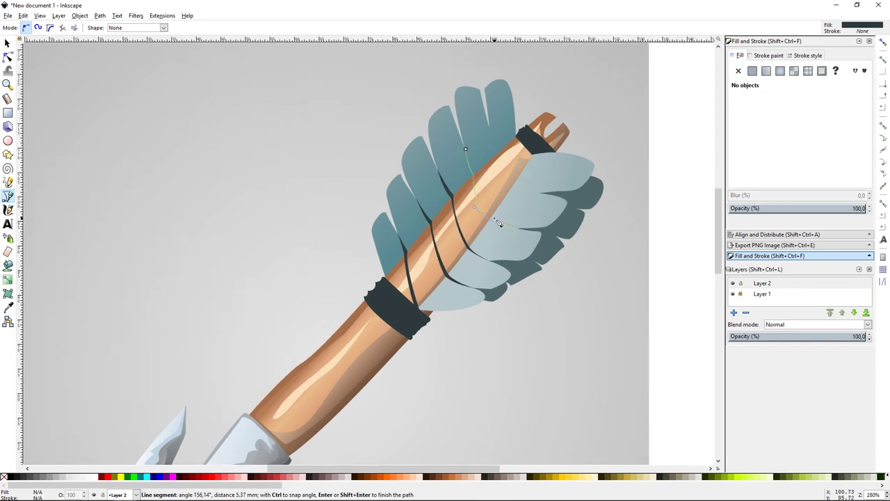
drag(499, 221, 493, 218)
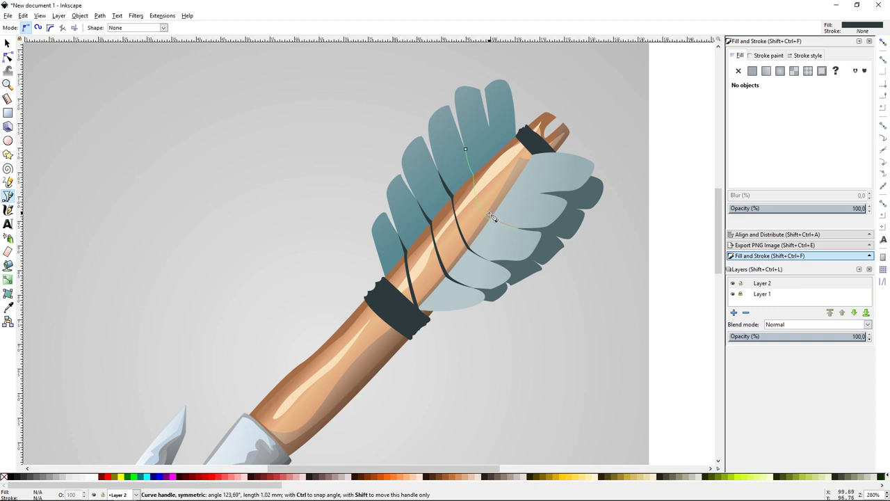
click(465, 149)
- Draw the last cord curve across the front feather, then zoom out to the whole arrow
click(491, 130)
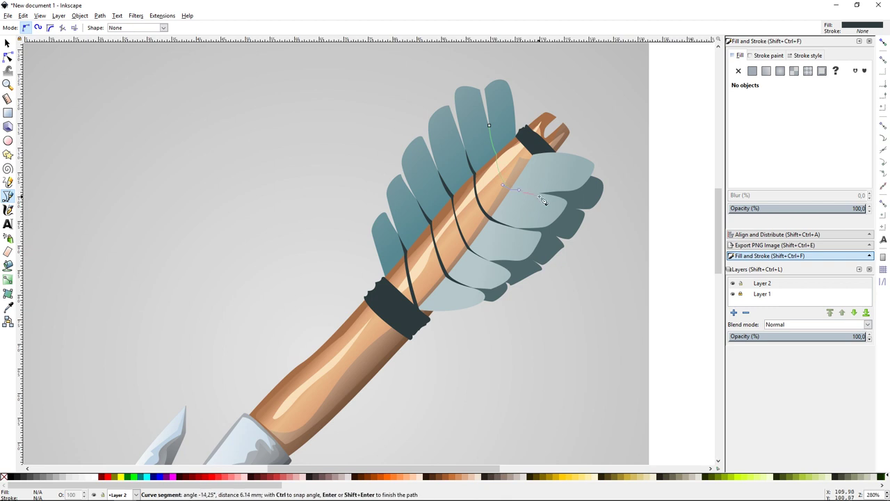
drag(501, 155, 506, 134)
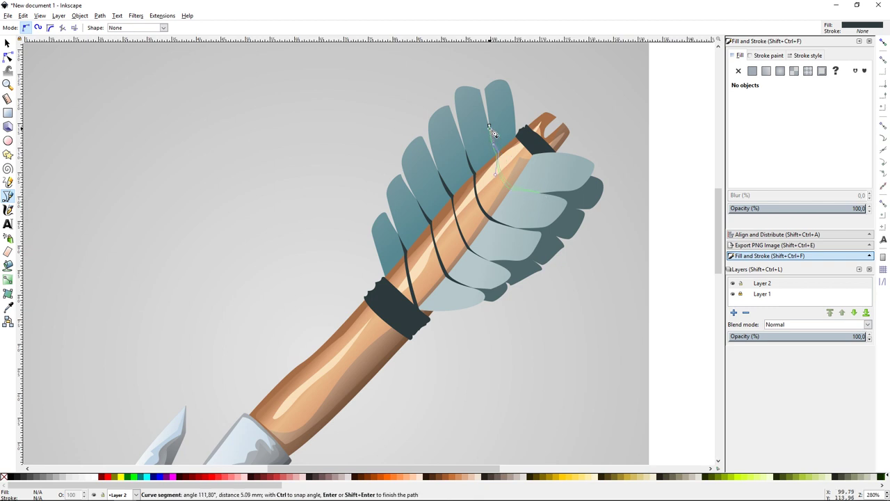
click(491, 130)
key(s)
key(Escape)
key(minus)
key(minus)
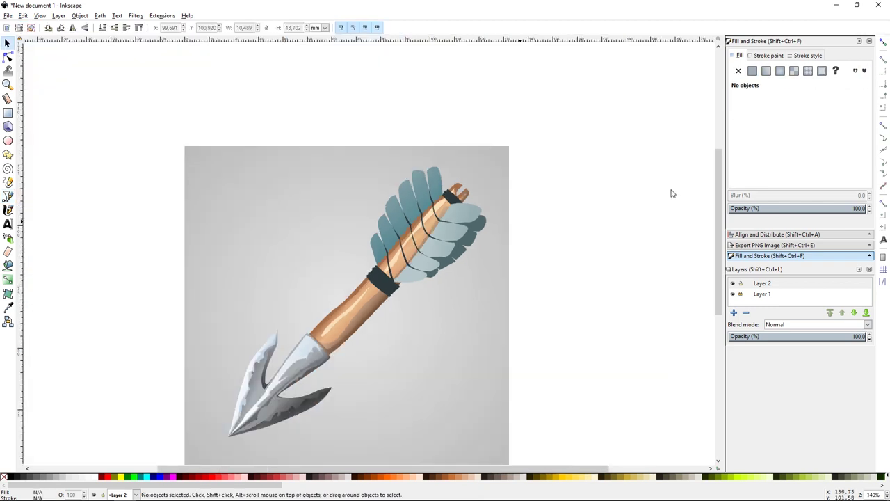
key(space)
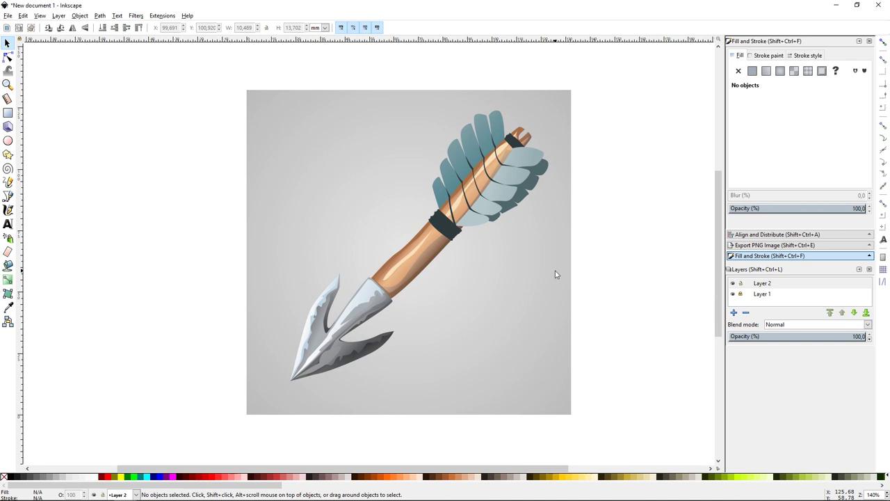
- Zoom in to 396% and draw Bezier stripe shapes across the lower binding band
ctrl+scroll(556, 273, up, 1)
ctrl+scroll(565, 236, up, 1)
ctrl+scroll(549, 237, up, 1)
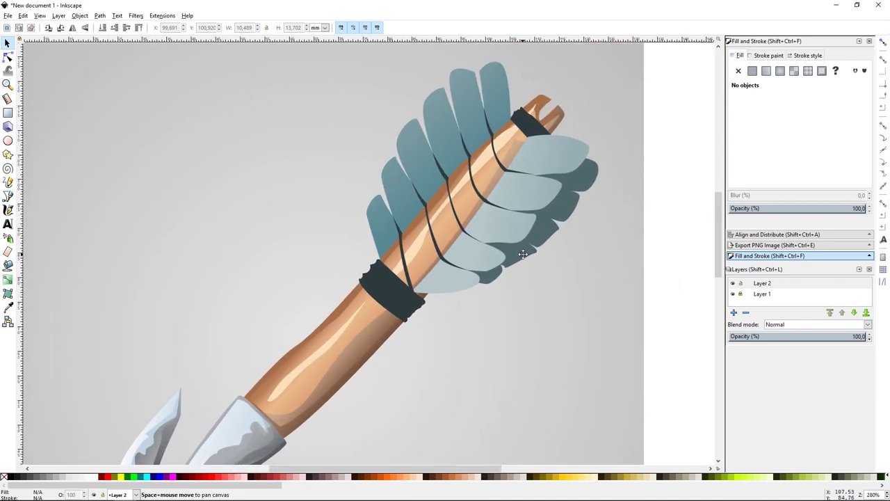
scroll(452, 299, up, 2)
key(b)
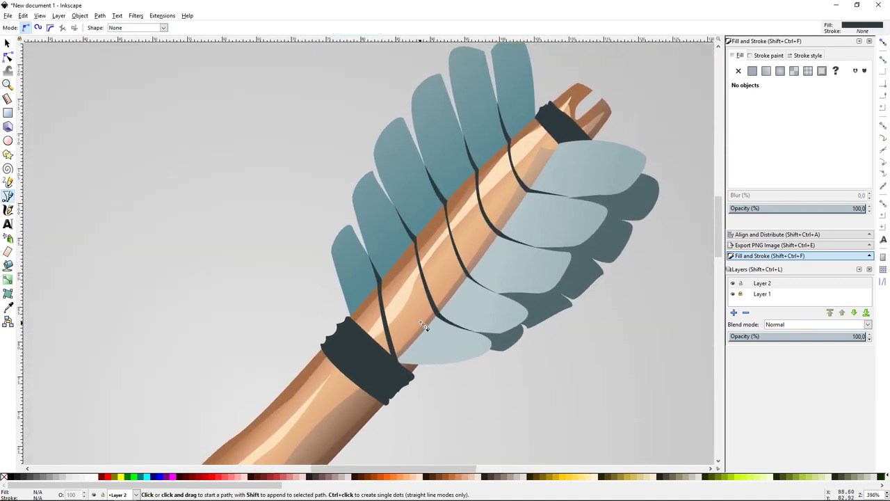
drag(350, 322, 403, 385)
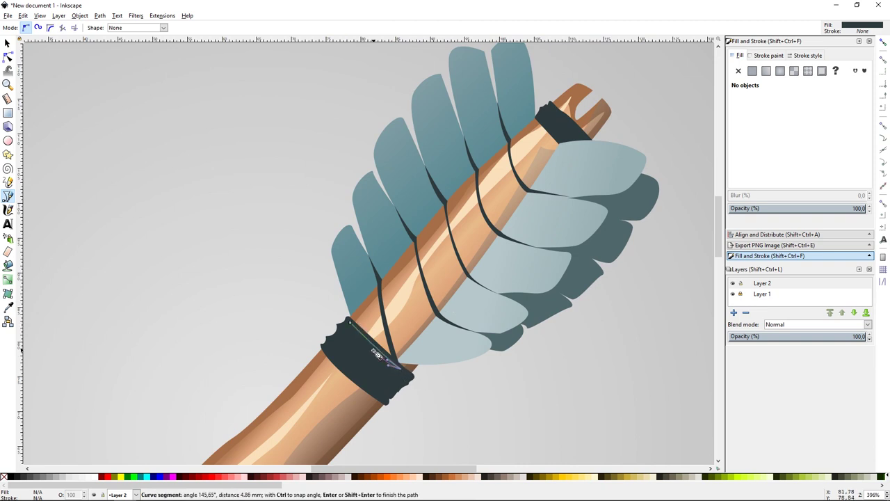
click(774, 132)
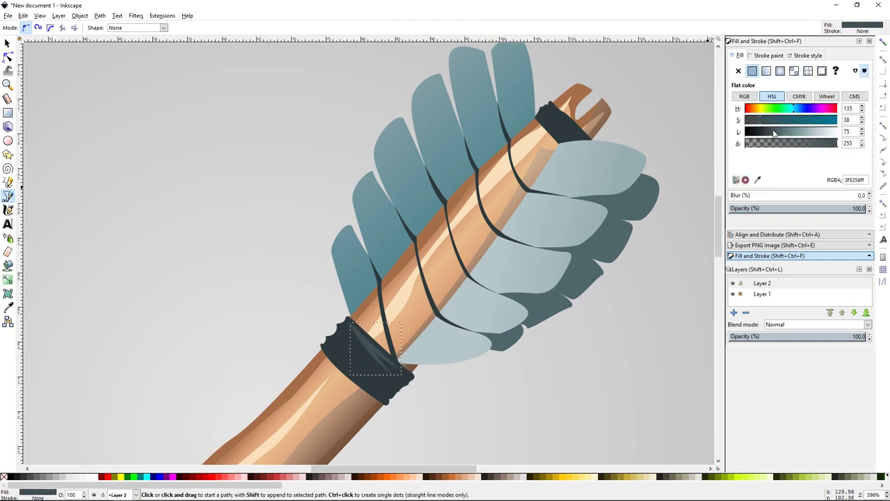
click(348, 331)
drag(396, 381, 375, 379)
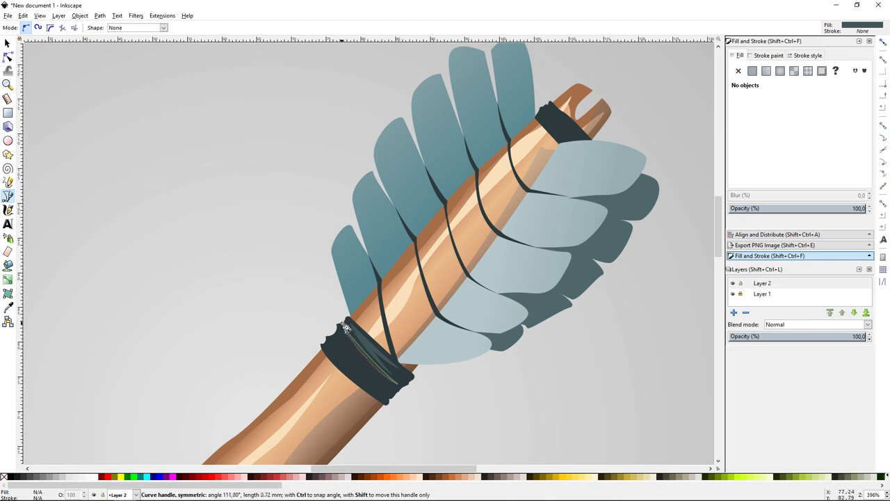
drag(342, 333, 408, 411)
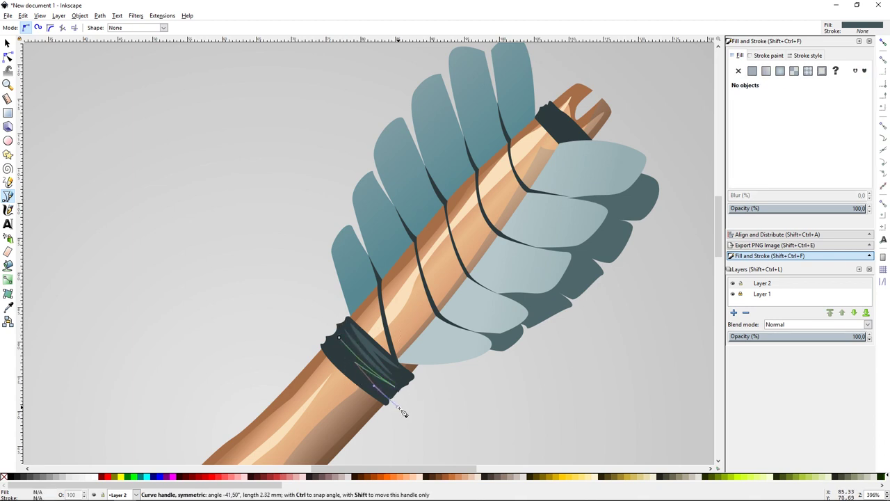
- Close the binding outline and draw a small dark wrap shape on the top binding
click(339, 336)
scroll(553, 271, up, 1)
click(527, 120)
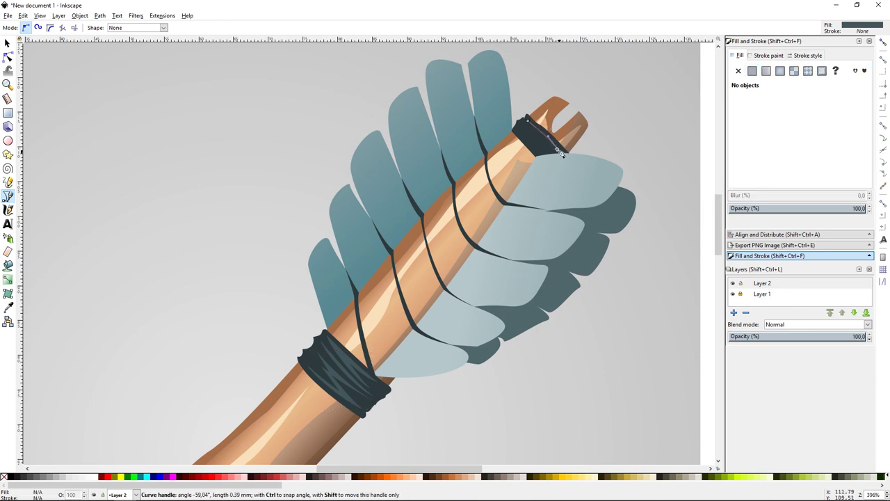
click(527, 120)
click(522, 132)
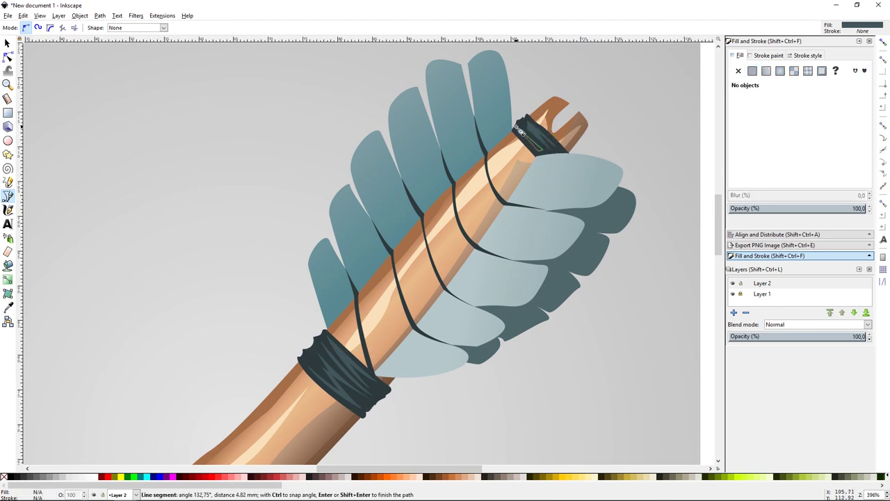
click(521, 132)
key(Escape)
key(s)
scroll(671, 264, down, 3)
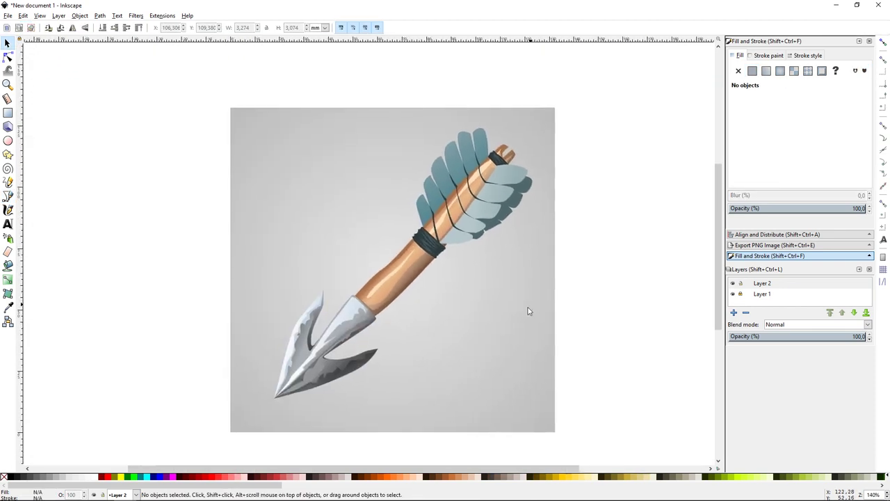
scroll(509, 313, up, 1)
- Lighten the teal feather colour and inspect the pale feathers' gradient stops
click(490, 167)
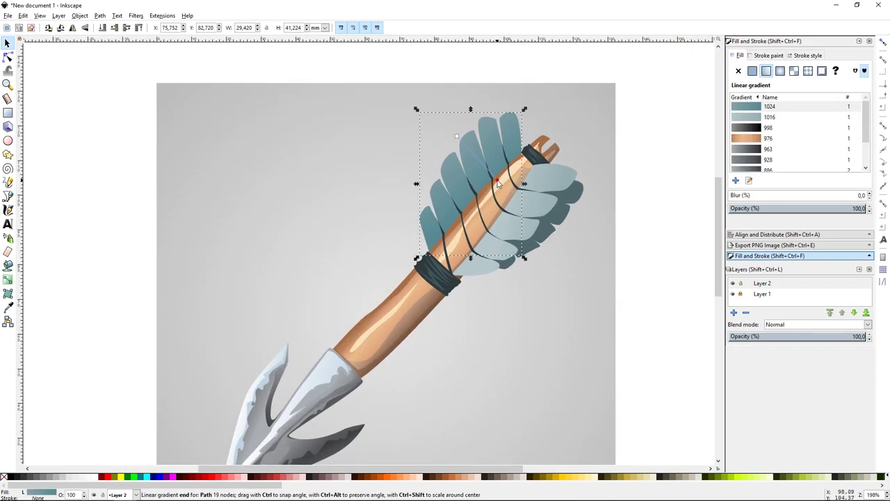
drag(785, 133, 799, 127)
click(518, 217)
click(554, 213)
click(656, 205)
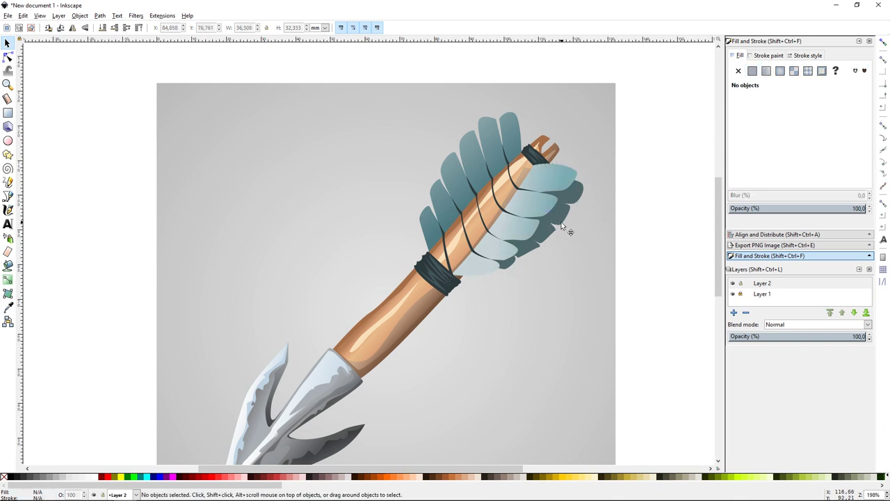
- Apply gradient 1016 to the pale right-hand feathers, pulling its end stop inward
click(570, 226)
click(765, 70)
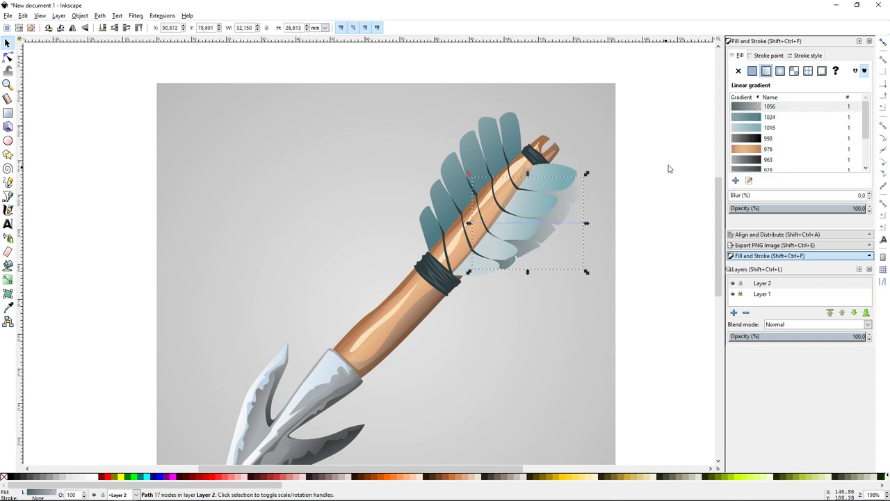
click(747, 128)
drag(586, 223, 554, 235)
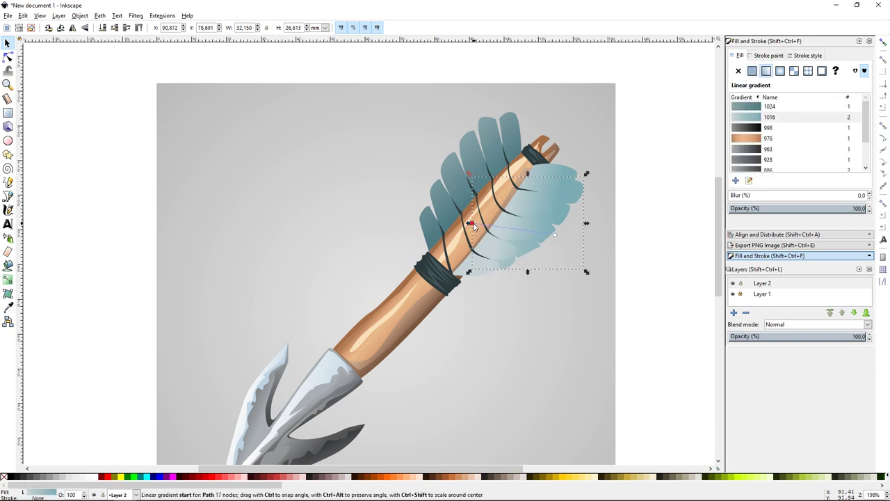
click(752, 70)
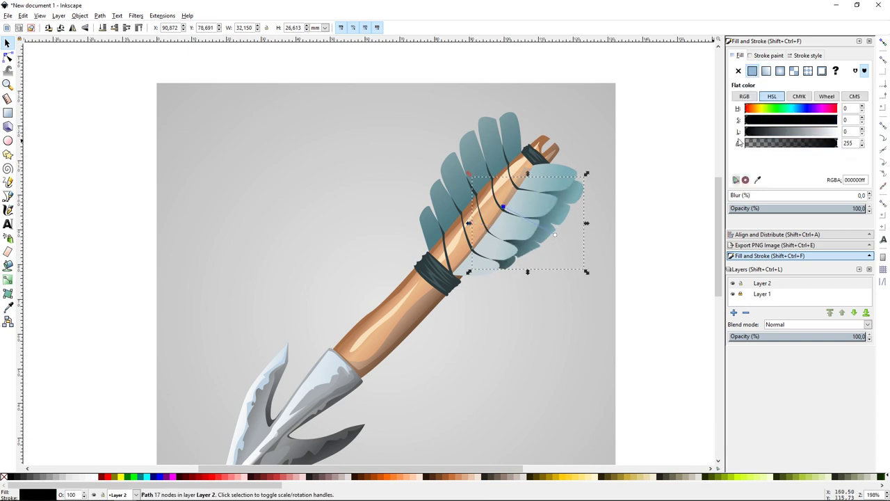
click(641, 217)
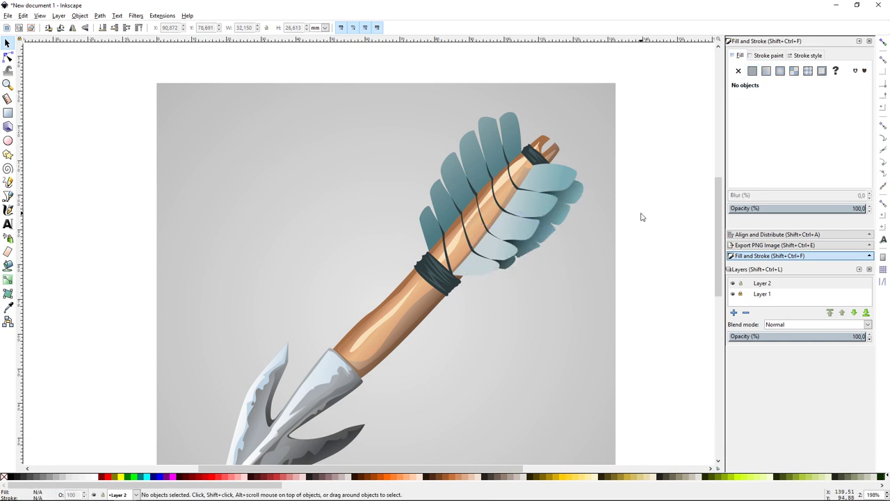
key(minus)
scroll(505, 277, down, 1)
scroll(505, 277, left, 1)
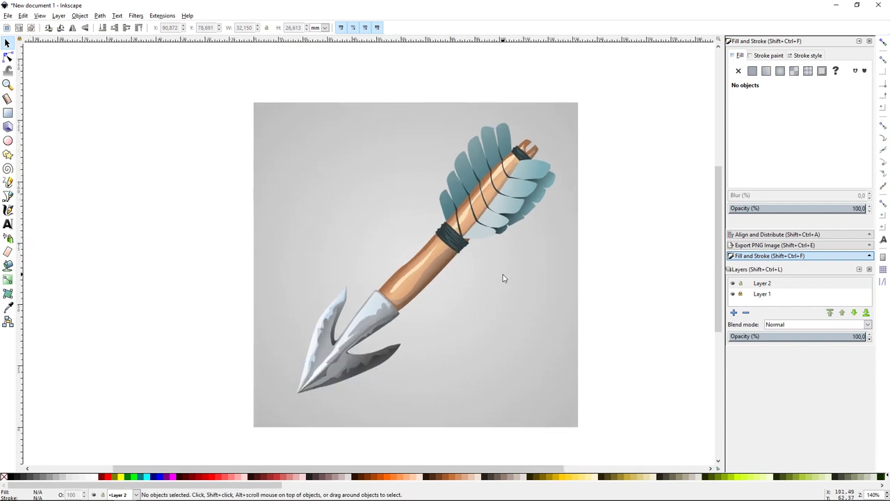
ctrl+scroll(499, 281, up, 1)
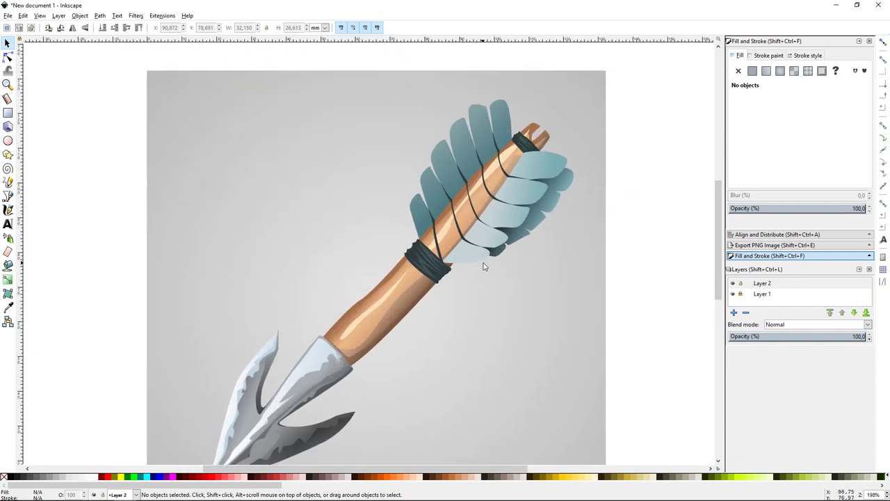
ctrl+scroll(499, 282, up, 1)
- Draw a closed Bezier shading shape over the left teal feathers and their tips
key(b)
click(332, 263)
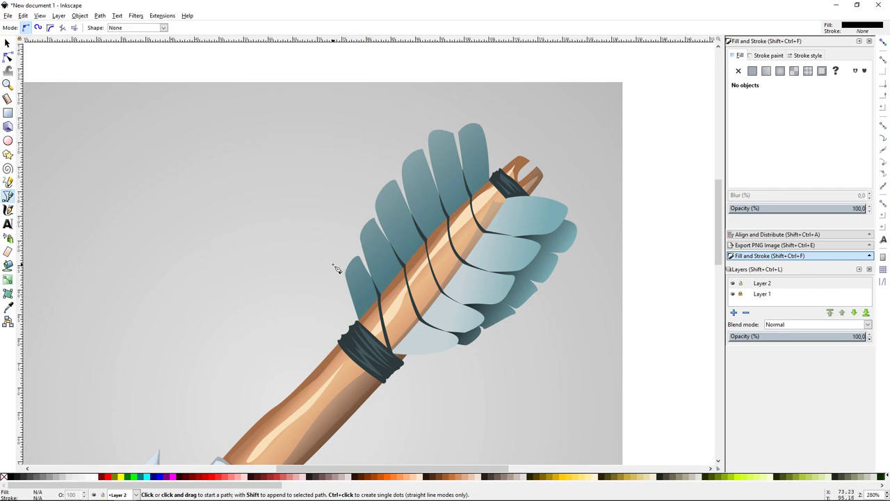
click(342, 234)
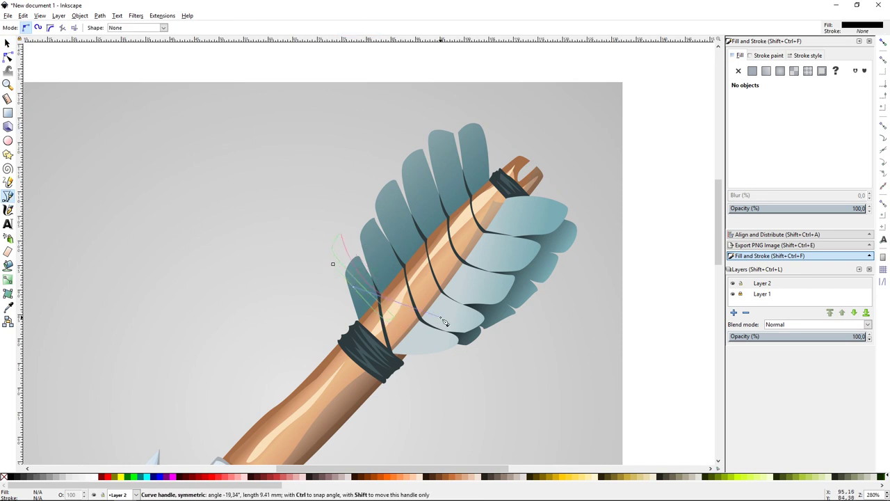
click(405, 304)
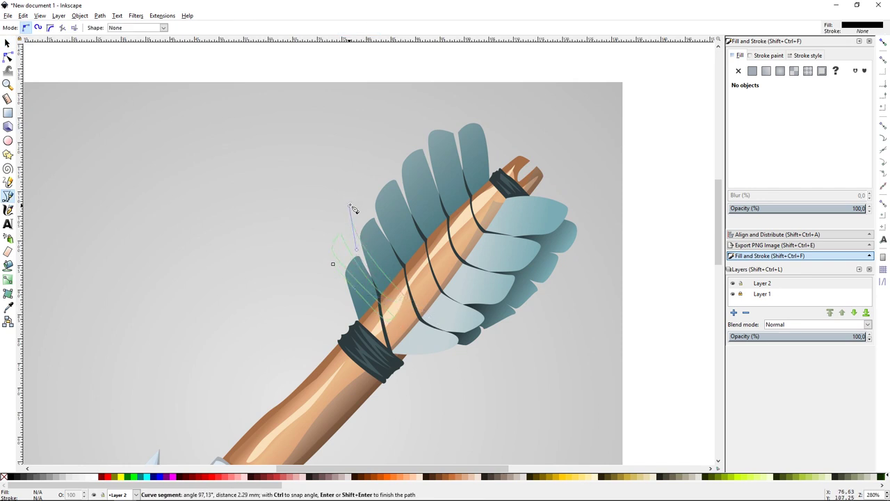
mouse_move(368, 203)
mouse_down()
mouse_move(367, 169)
mouse_move(420, 117)
mouse_up()
drag(454, 197, 468, 226)
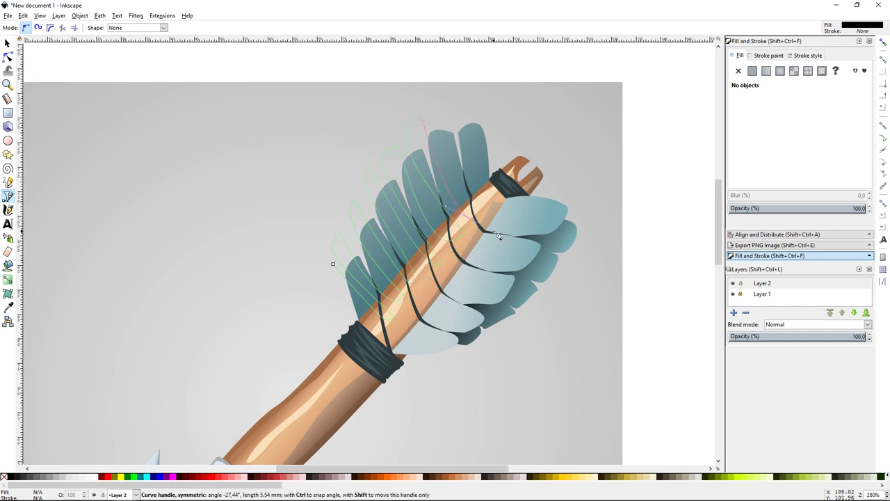
drag(435, 113, 444, 106)
click(472, 97)
click(324, 115)
click(320, 202)
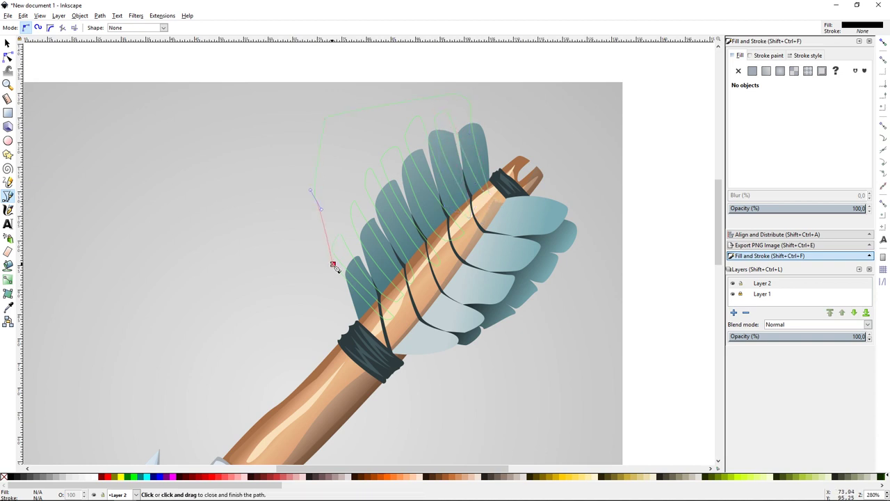
click(332, 264)
key(s)
- Intersect the black shape with the raised left feather path and set it to 34% opacity
click(520, 143)
key(Home)
shift+click(453, 103)
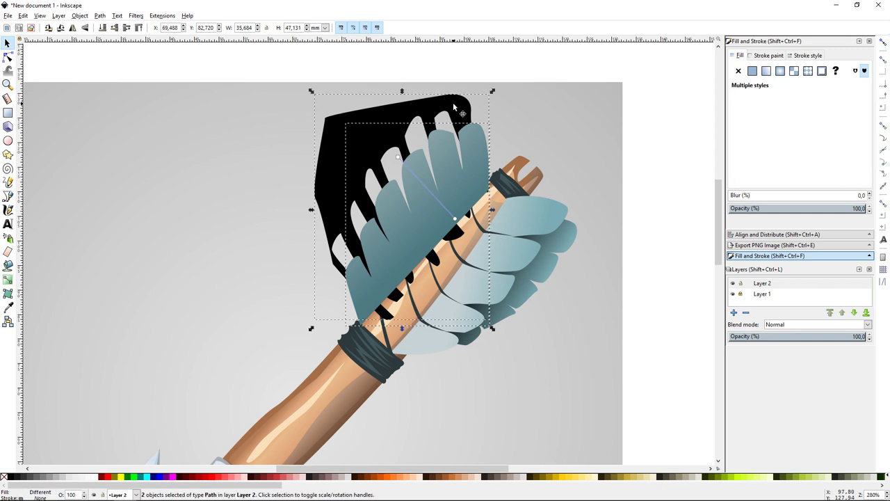
key(ctrl+asterisk)
drag(813, 210, 776, 209)
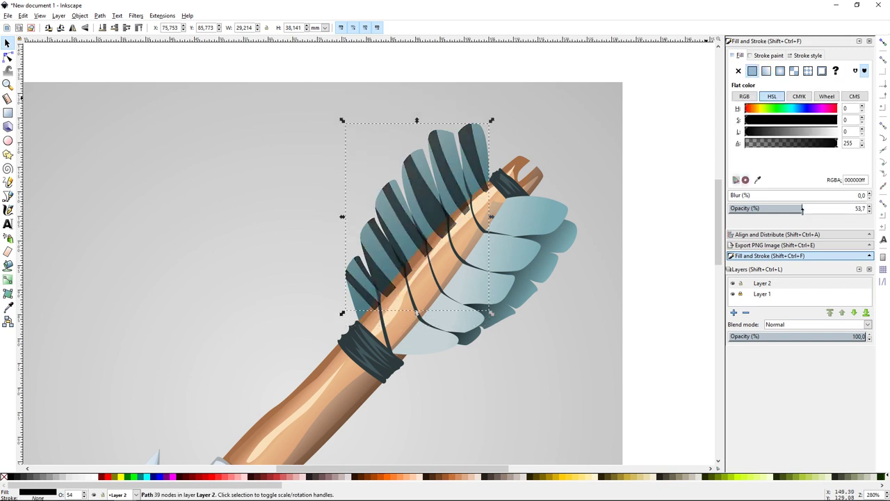
click(115, 27)
click(126, 29)
click(657, 216)
key(5)
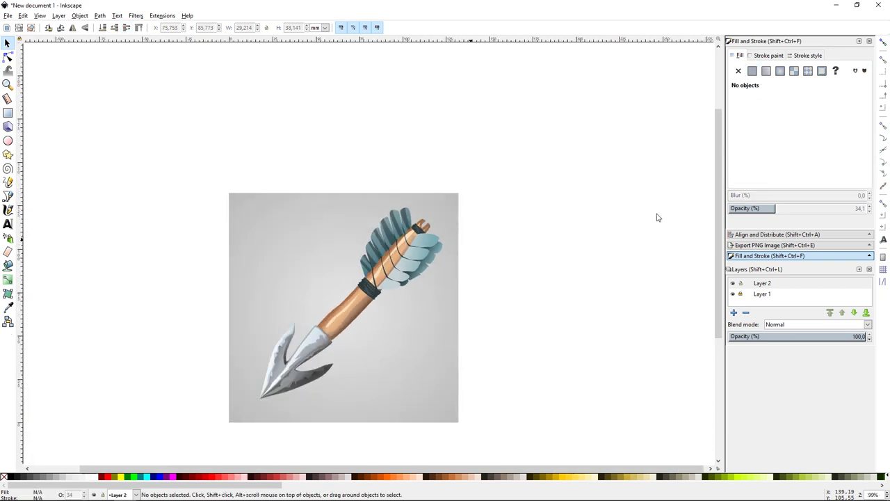
key(grave)
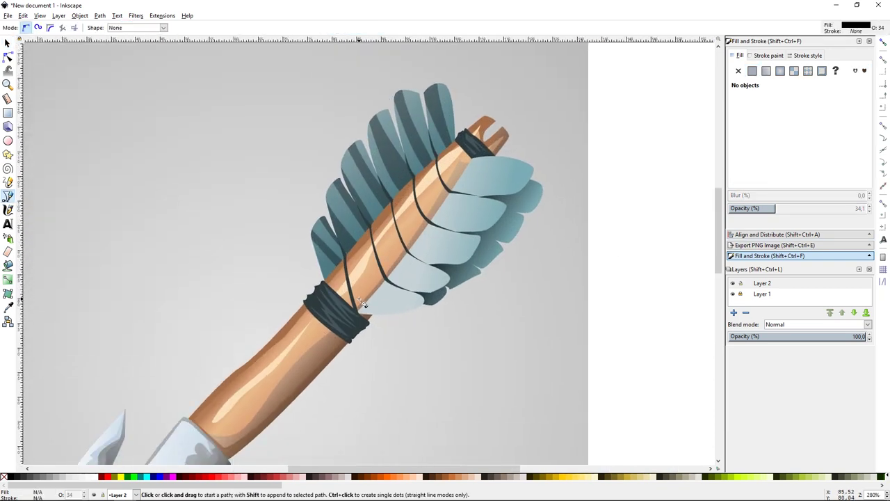
- Draw a grey shadow outline beneath the pale feathers from the lower binding
click(371, 301)
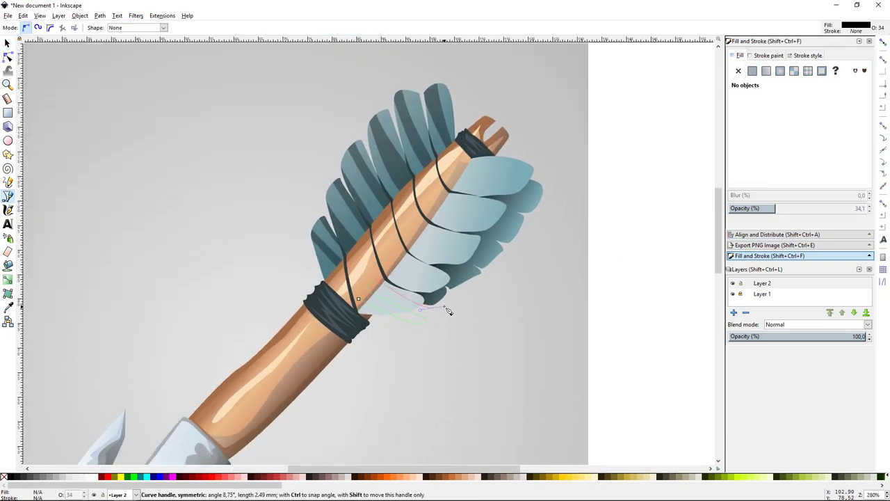
click(393, 260)
mouse_move(409, 264)
mouse_down()
mouse_move(387, 242)
mouse_move(390, 216)
mouse_up()
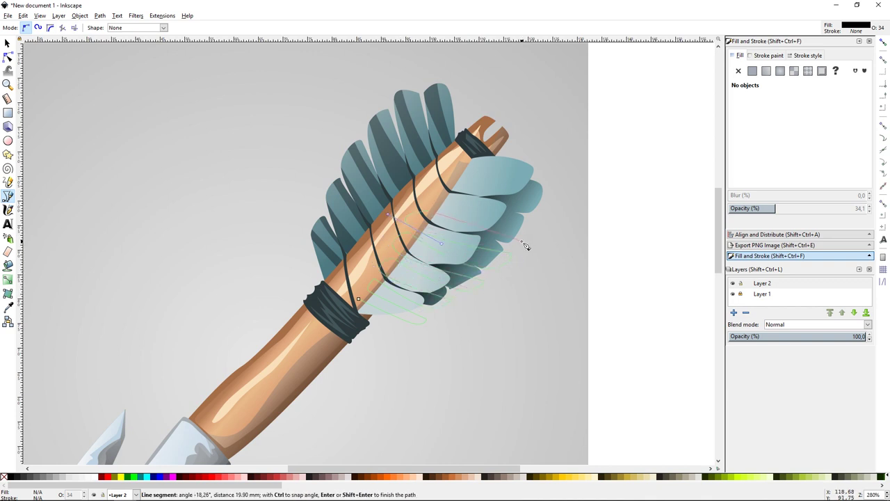
drag(544, 212, 579, 200)
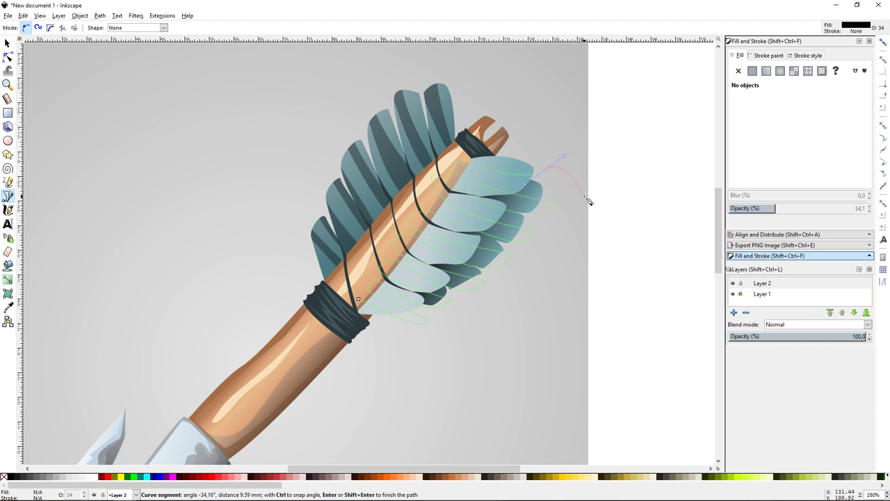
click(490, 339)
click(358, 299)
key(s)
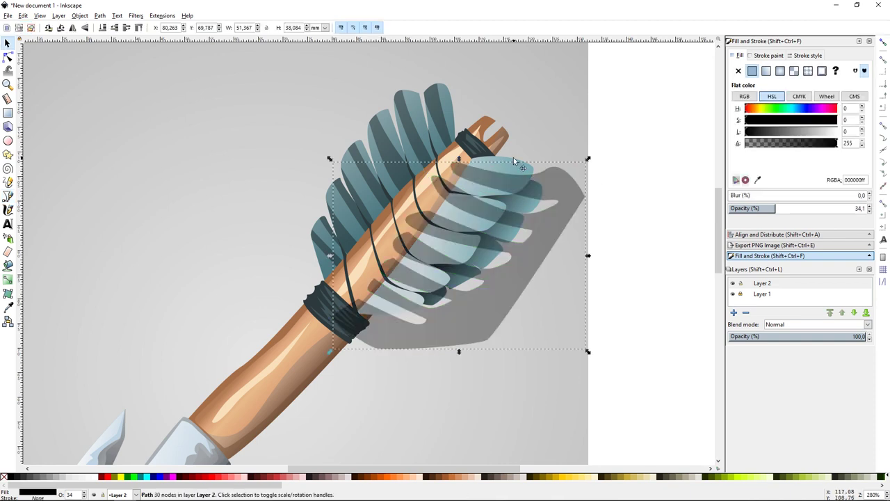
- Duplicate the pale feather shape and intersect the copy with the grey shadow
ctrl+click(513, 158)
key(ctrl+d)
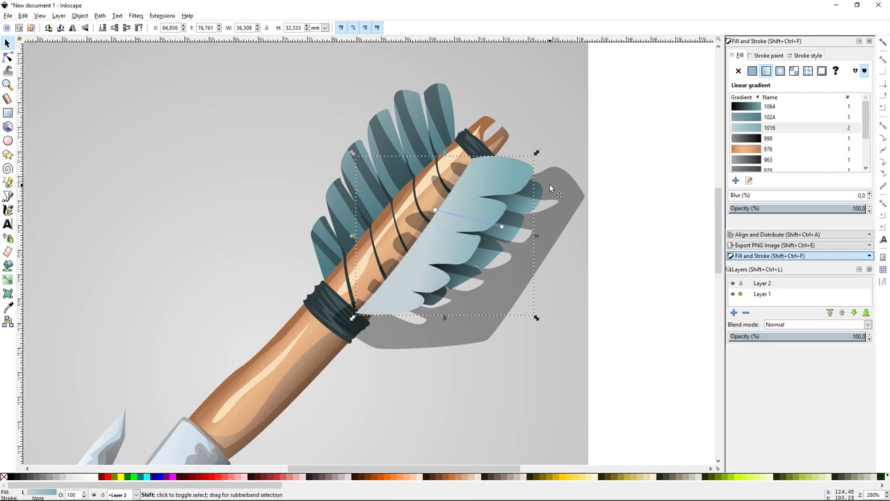
shift+click(550, 183)
key(ctrl+asterisk)
click(626, 201)
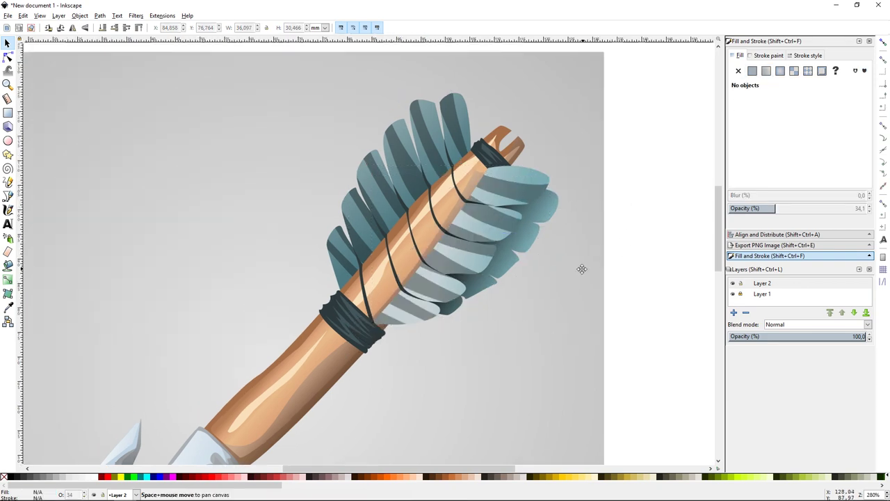
key(5)
key(grave)
scroll(522, 268, down, 1)
- Shift the feather shading gradient start and lower the feather shadow's opacity to 20.6
click(445, 232)
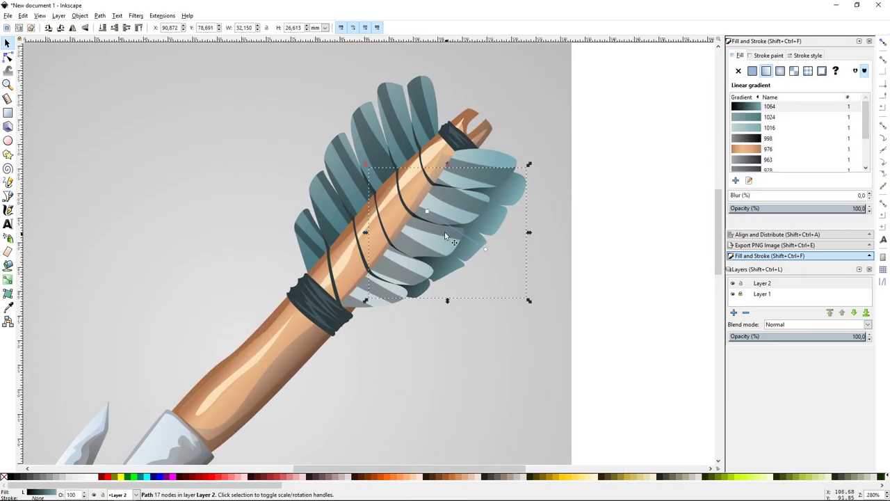
drag(427, 210, 447, 217)
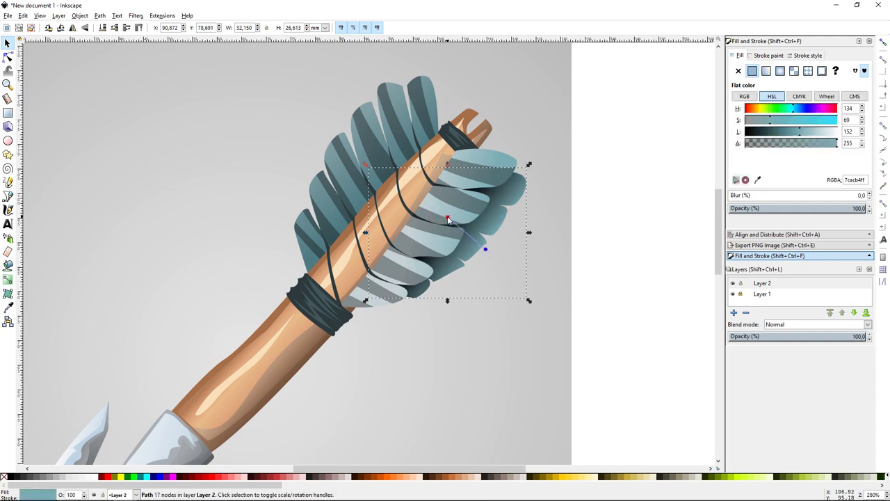
click(621, 222)
scroll(618, 223, down, 1)
key(Tab)
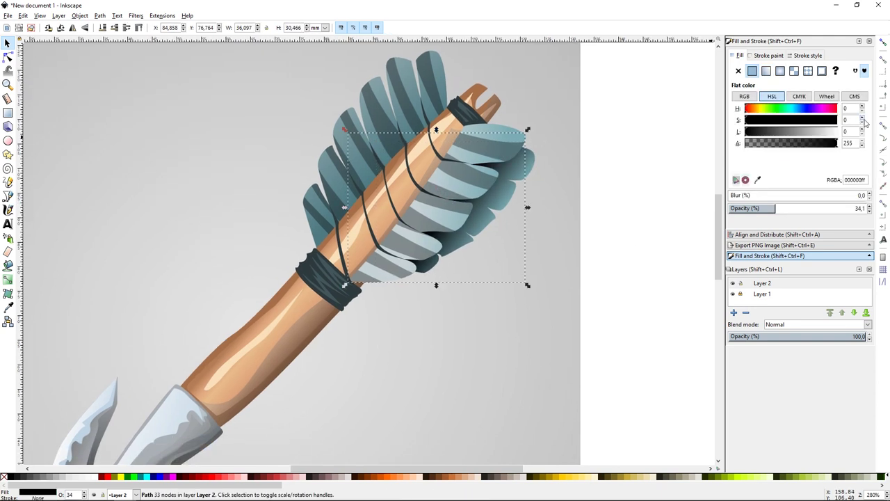
drag(768, 208, 758, 207)
click(640, 217)
key(5)
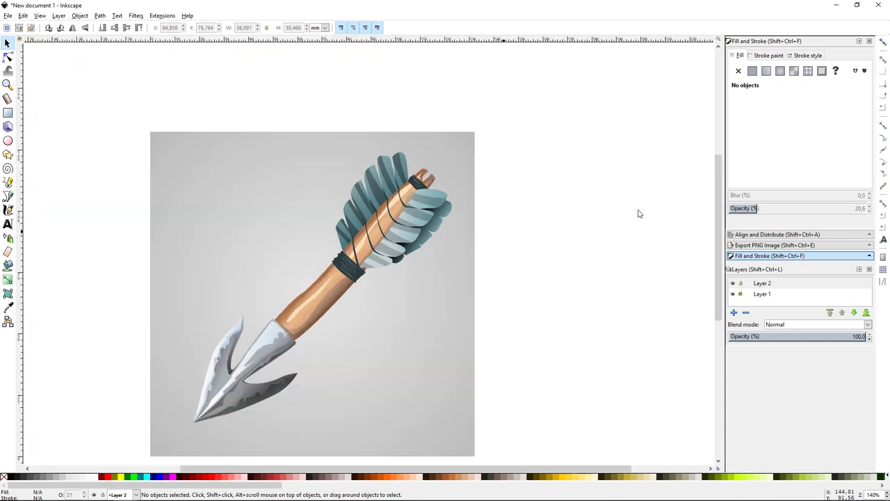
key(plus)
key(plus)
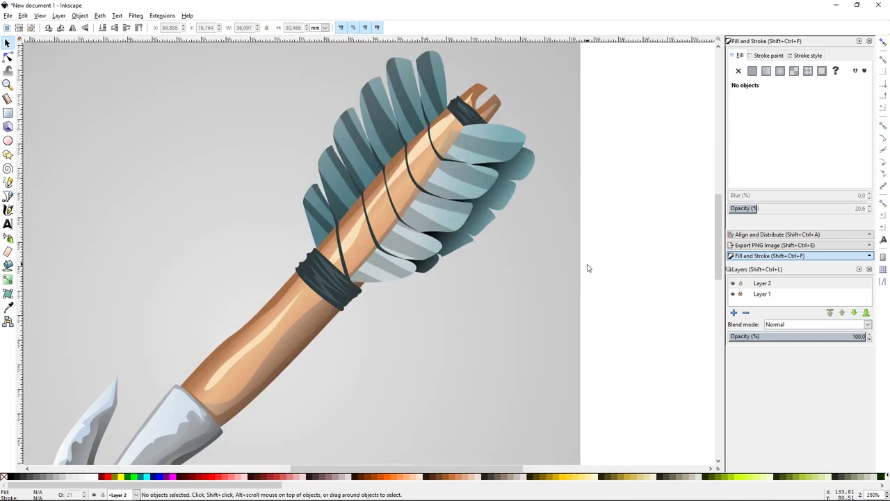
- Draw a new Bezier shadow shape across the lower feathers past their tips
key(b)
click(440, 271)
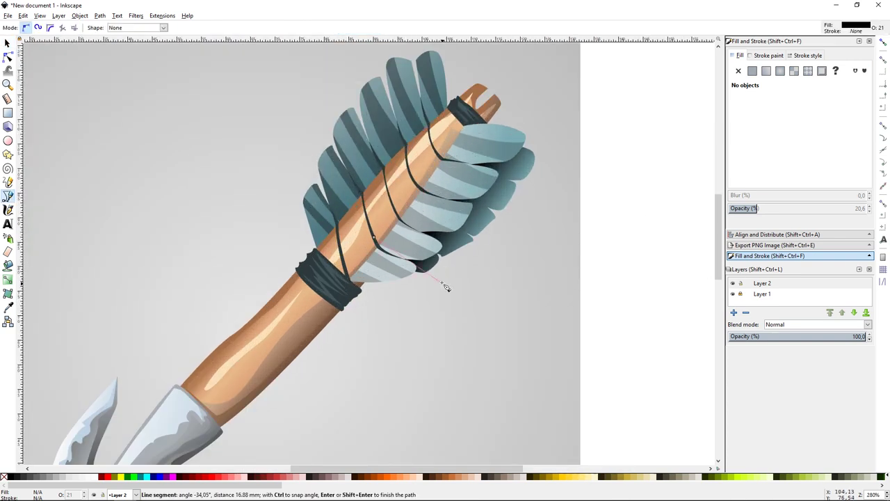
click(393, 222)
click(407, 199)
drag(483, 249, 495, 245)
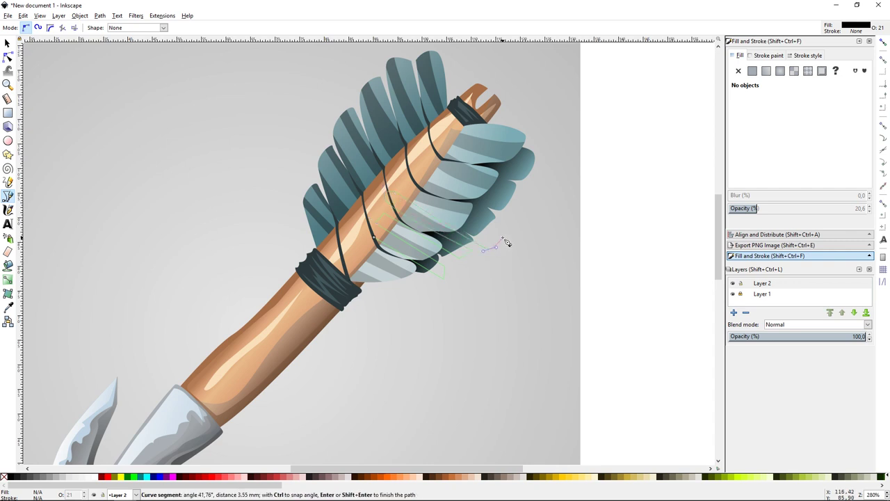
click(520, 223)
click(414, 167)
click(537, 194)
click(559, 168)
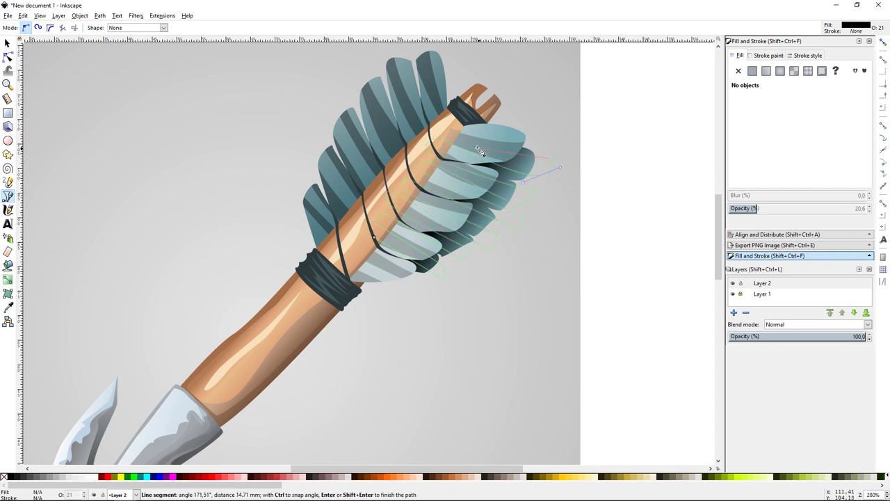
key(Return)
- Select only the new shadow and set its opacity to about 30%
key(s)
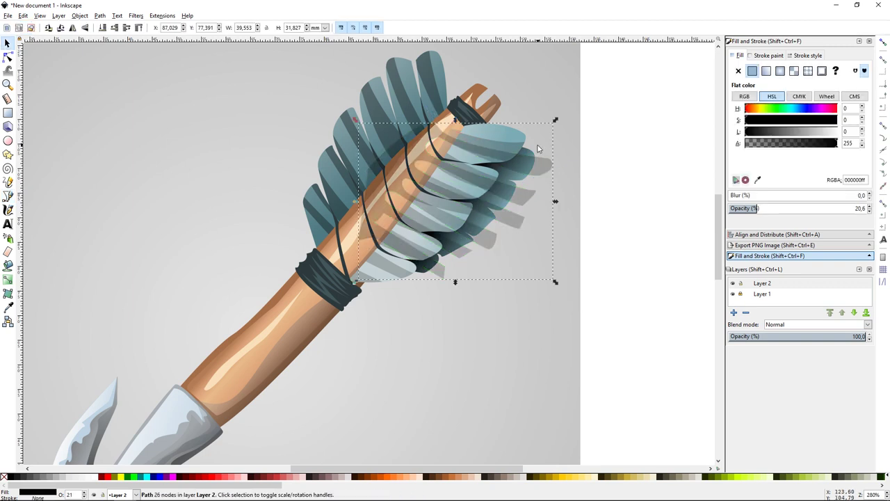
shift+click(547, 170)
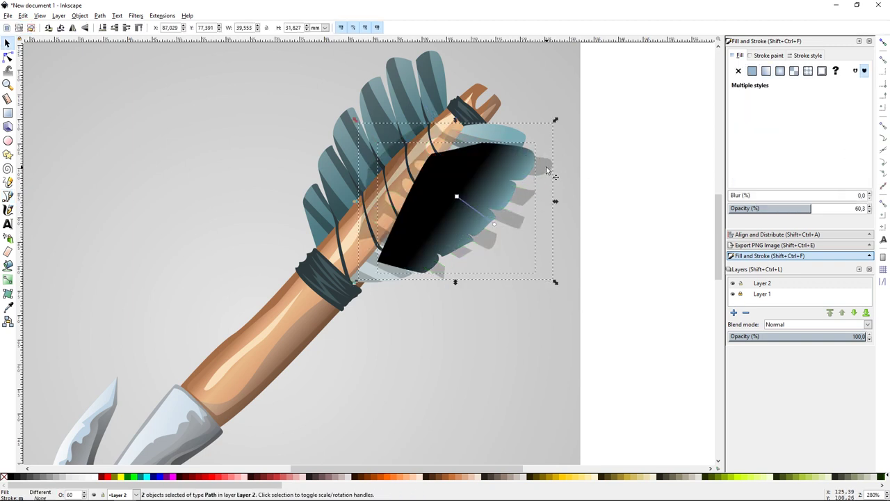
key(ctrl+z)
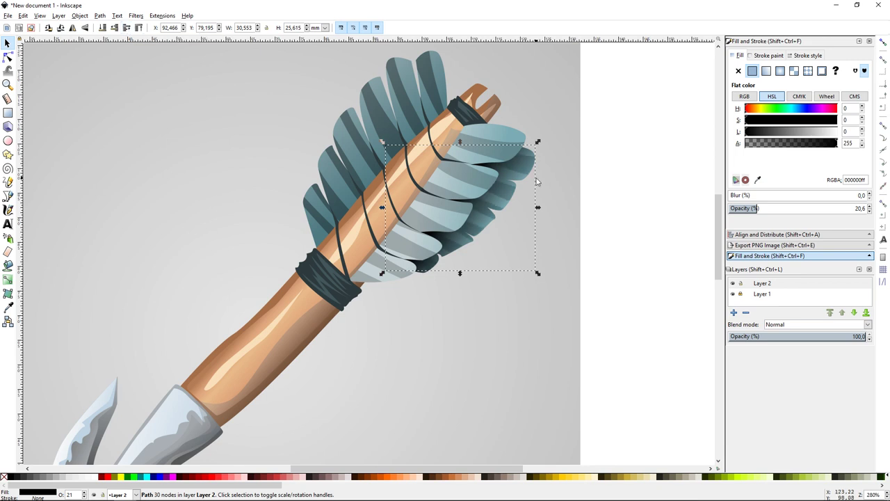
click(767, 208)
- Draw a fully opaque white highlight along the arrowhead blade
click(622, 208)
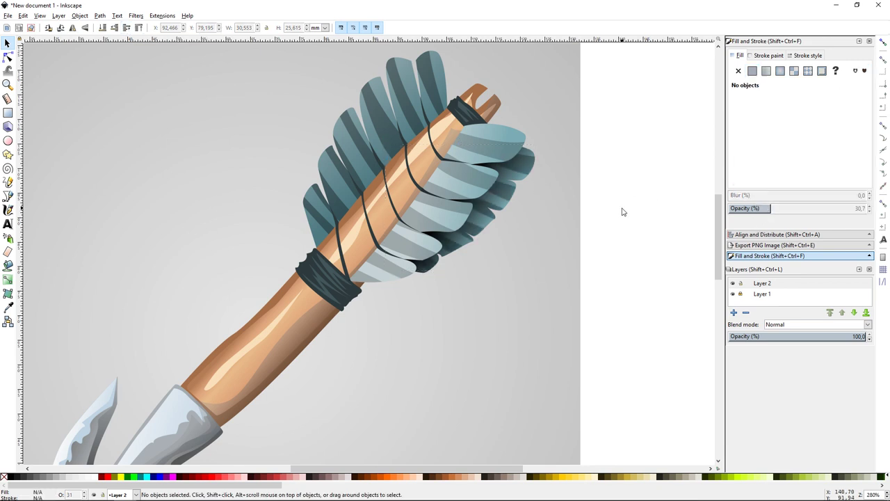
key(minus)
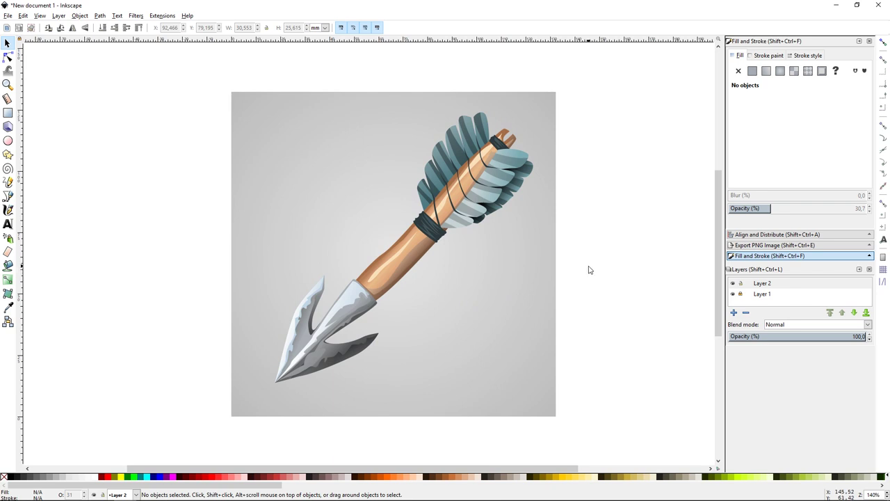
key(b)
scroll(533, 304, up, 3)
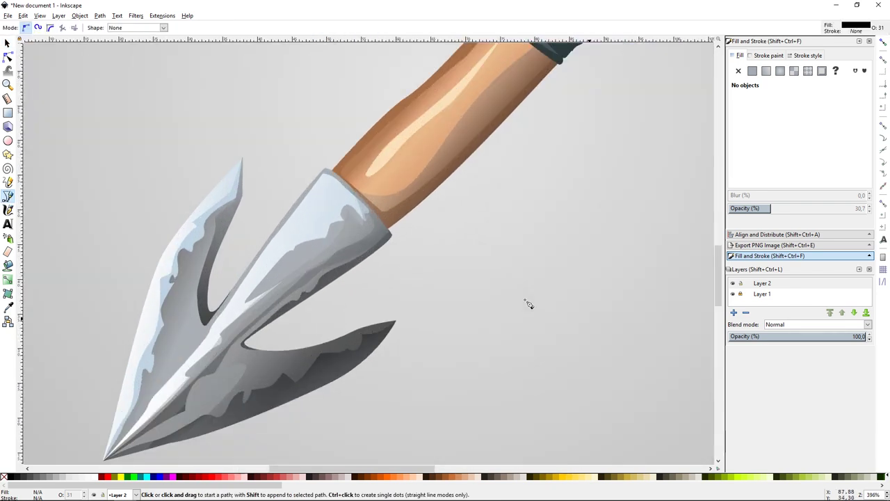
scroll(249, 346, down, 1)
click(232, 325)
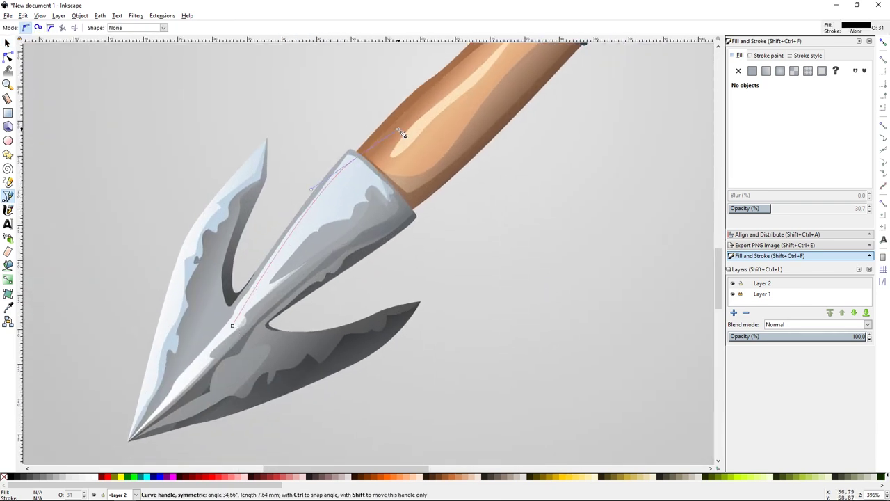
mouse_move(359, 156)
mouse_down()
mouse_move(366, 163)
mouse_move(182, 414)
mouse_up()
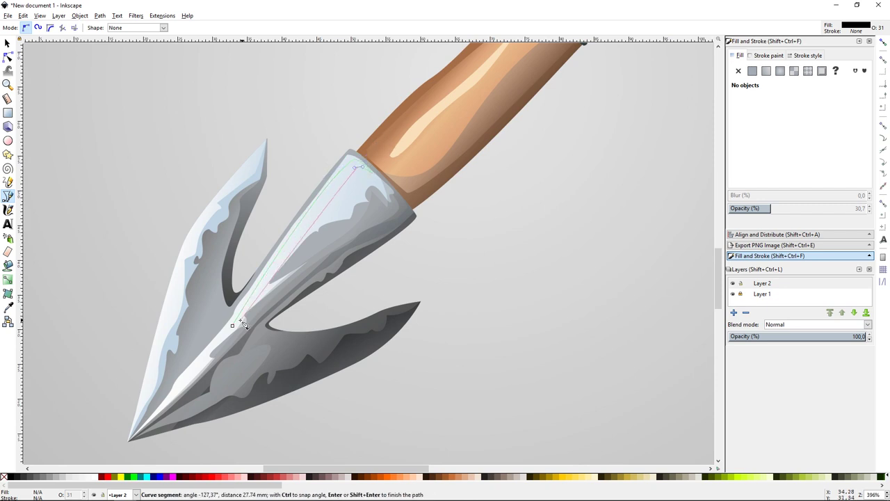
right_click(182, 413)
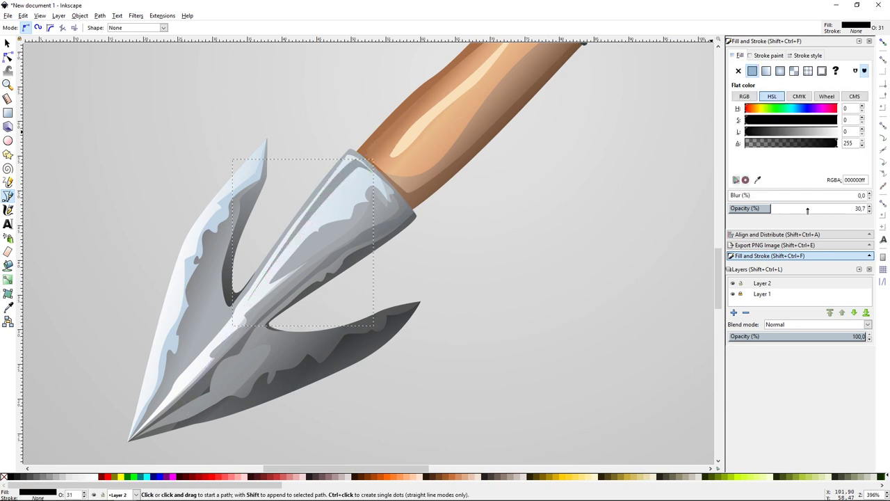
drag(807, 208, 873, 208)
click(835, 132)
scroll(624, 184, up, 1)
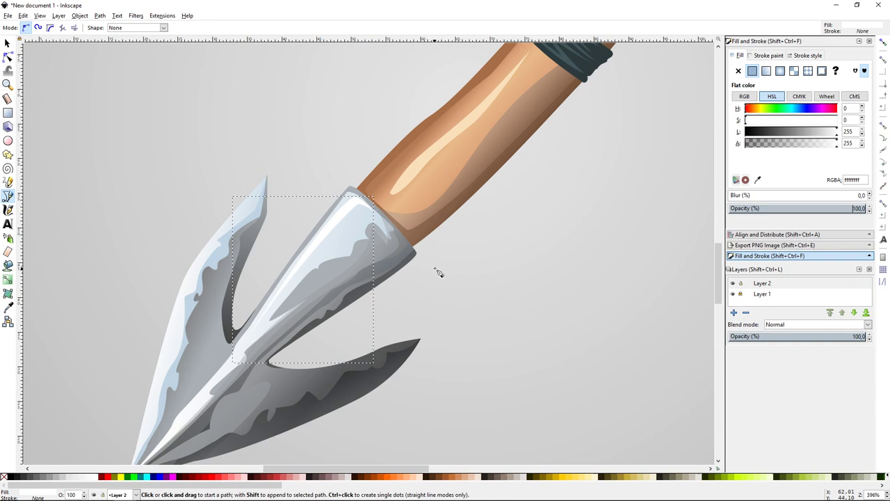
- Add small white highlight shapes on the wooden shaft and the dark binding band
click(380, 198)
click(490, 104)
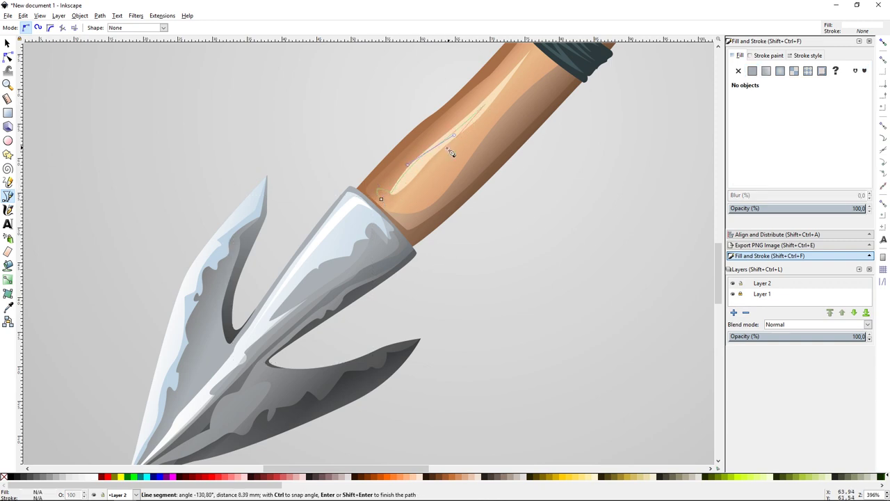
click(381, 198)
scroll(502, 172, up, 4)
scroll(502, 172, right, 5)
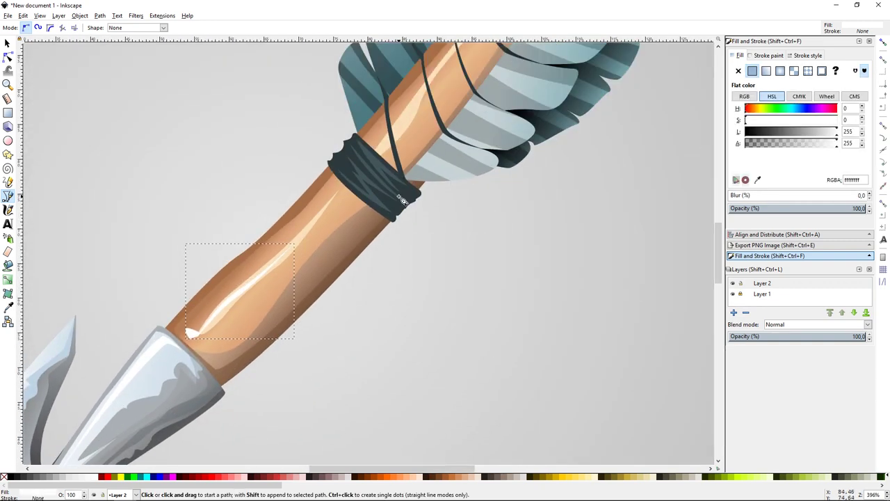
scroll(401, 200, up, 2)
click(328, 242)
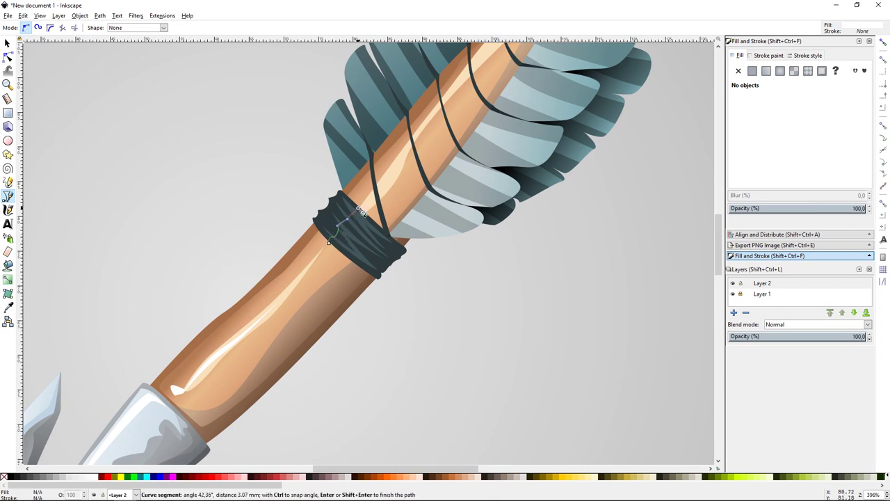
click(361, 212)
click(328, 242)
scroll(264, 344, up, 4)
scroll(264, 344, right, 3)
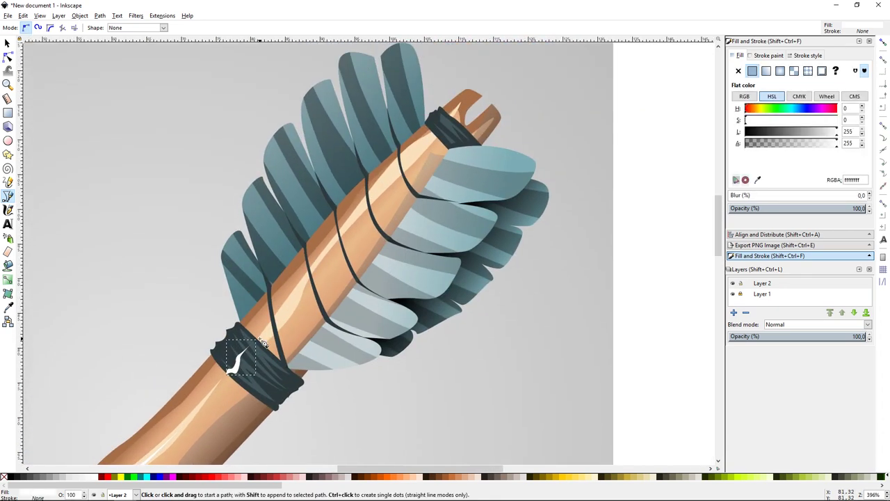
- Draw a long curved white highlight up the shaft and a glint at its top
click(264, 335)
drag(399, 162, 468, 111)
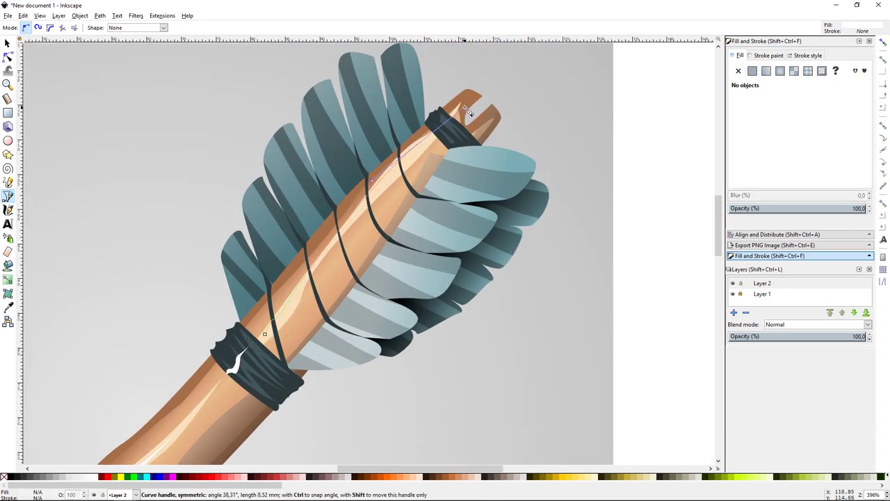
click(300, 301)
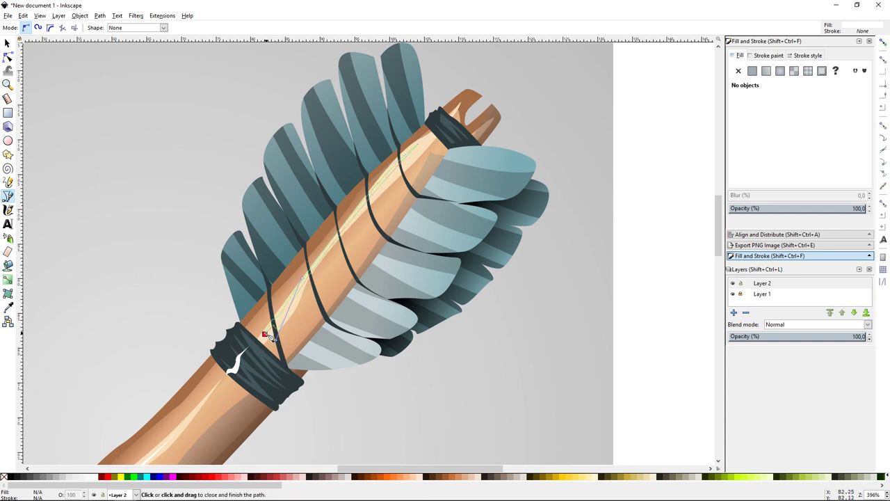
click(269, 335)
drag(436, 131, 456, 118)
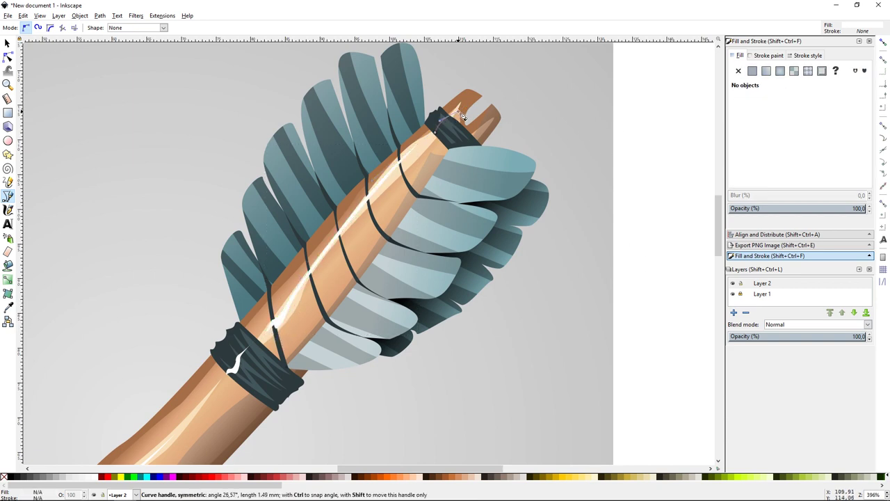
click(471, 102)
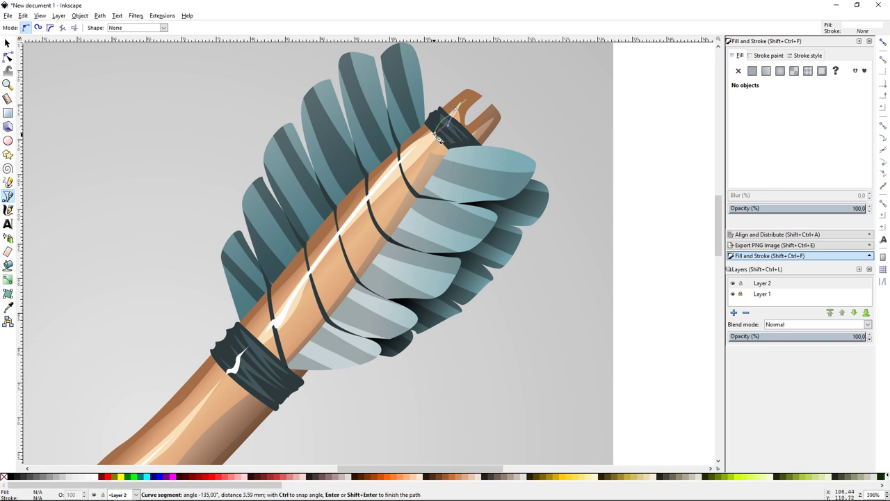
click(435, 131)
key(s)
- Refine the white highlight's nodes with the Node tool
click(669, 188)
key(n)
ctrl+scroll(560, 160, up, 2)
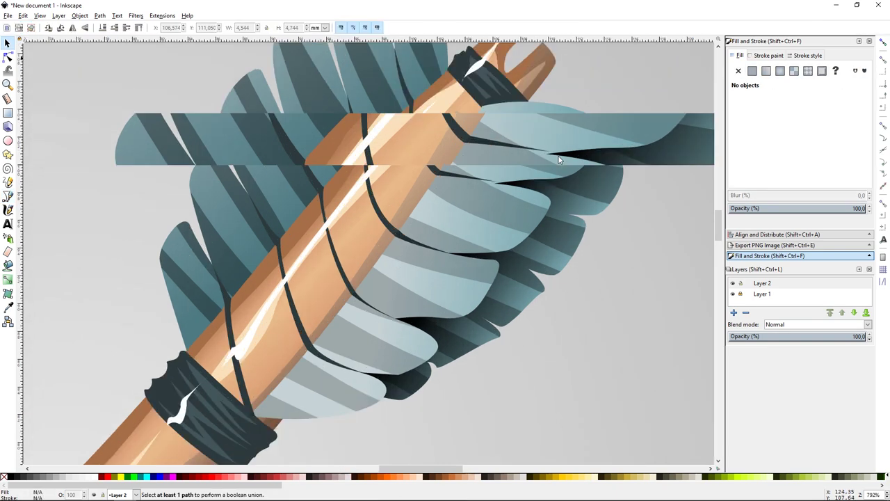
click(533, 160)
click(502, 193)
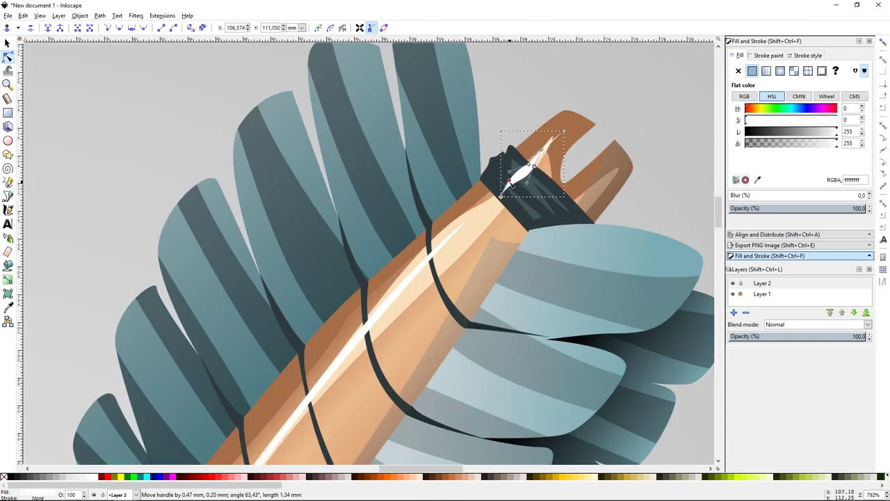
key(s)
key(Escape)
ctrl+scroll(656, 204, down, 4)
- Draw a curved highlight shape along the upper barb and blade edge down to the tip
ctrl+scroll(457, 235, down, 1)
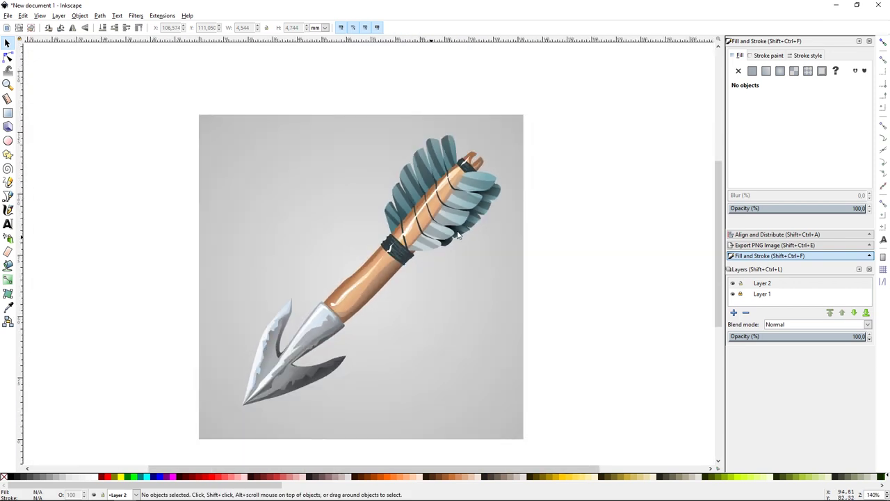
ctrl+scroll(475, 240, up, 1)
ctrl+scroll(477, 244, up, 2)
drag(496, 224, 496, 187)
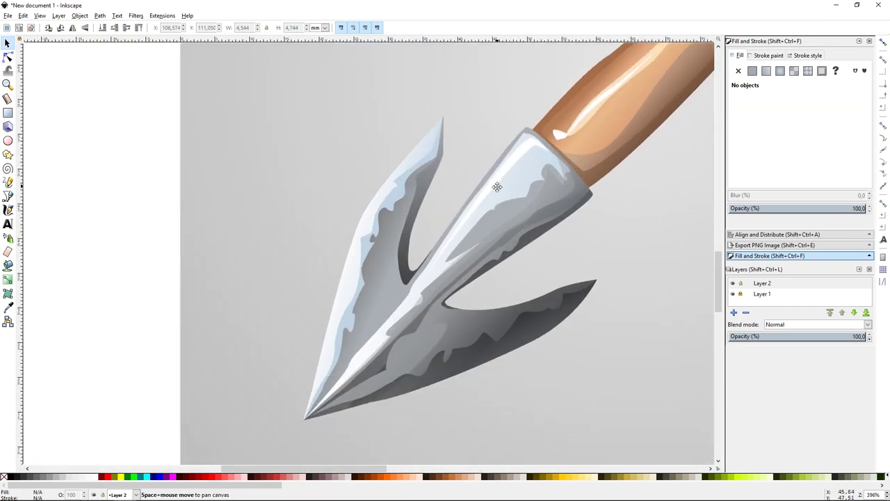
key(b)
click(447, 107)
drag(400, 174, 378, 202)
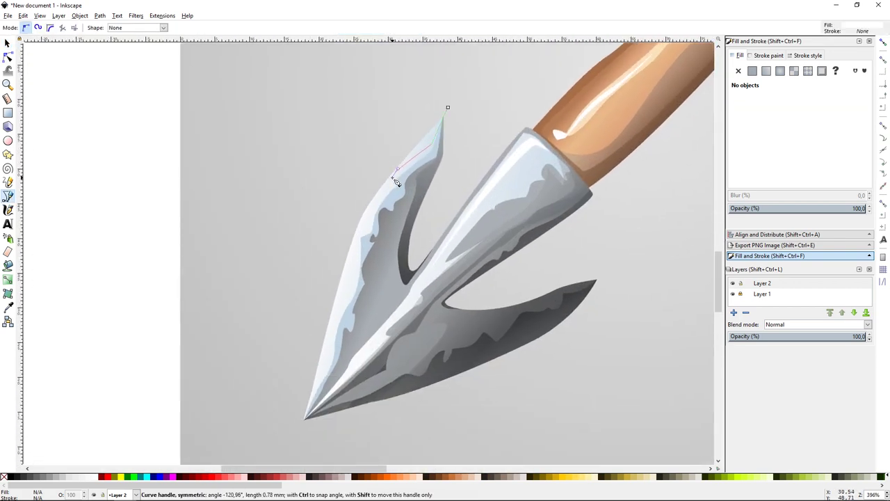
drag(330, 332, 325, 349)
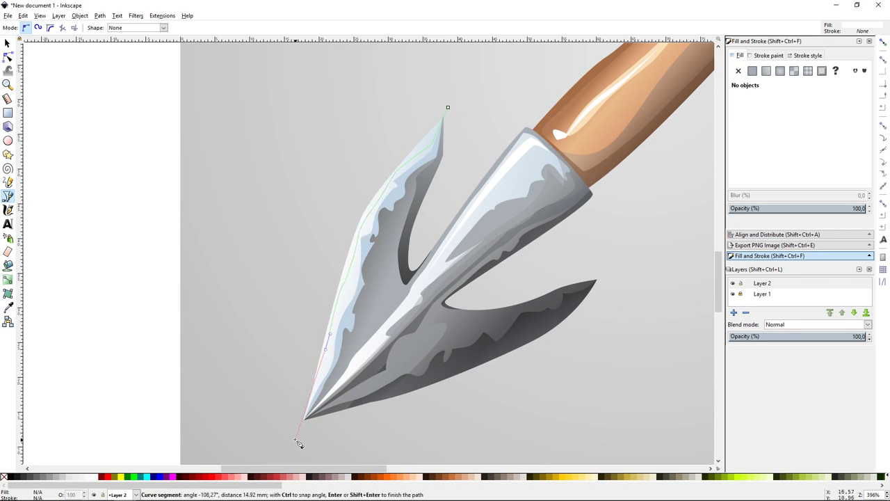
drag(295, 440, 278, 441)
click(447, 107)
key(s)
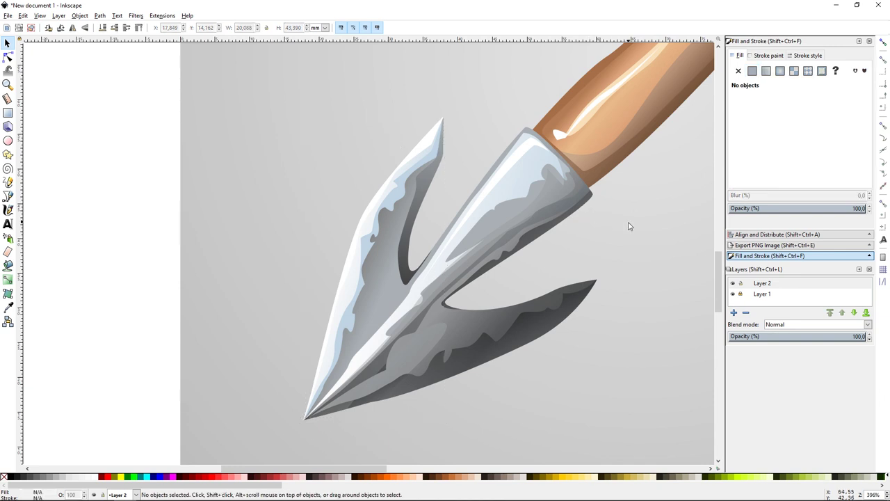
- Add a lower barb highlight shape and intersect the white highlights with the blade outline
key(b)
drag(364, 278, 410, 292)
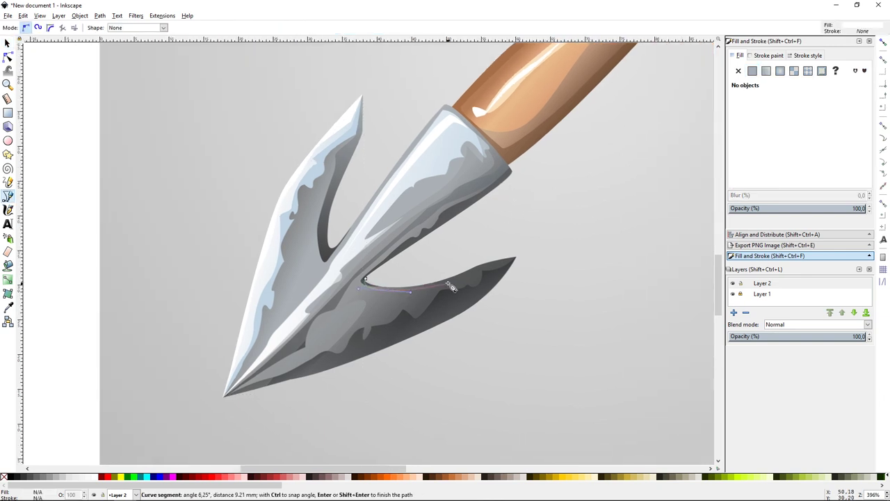
drag(539, 243, 527, 231)
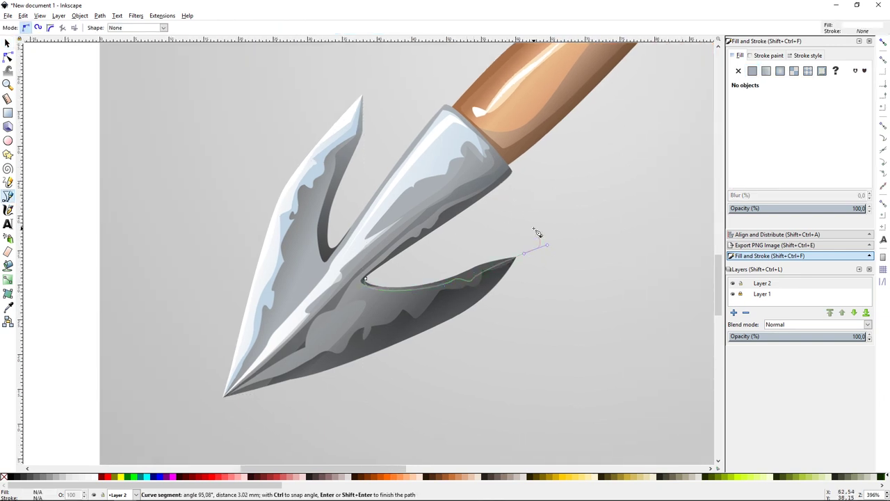
click(364, 280)
key(s)
shift+click(300, 263)
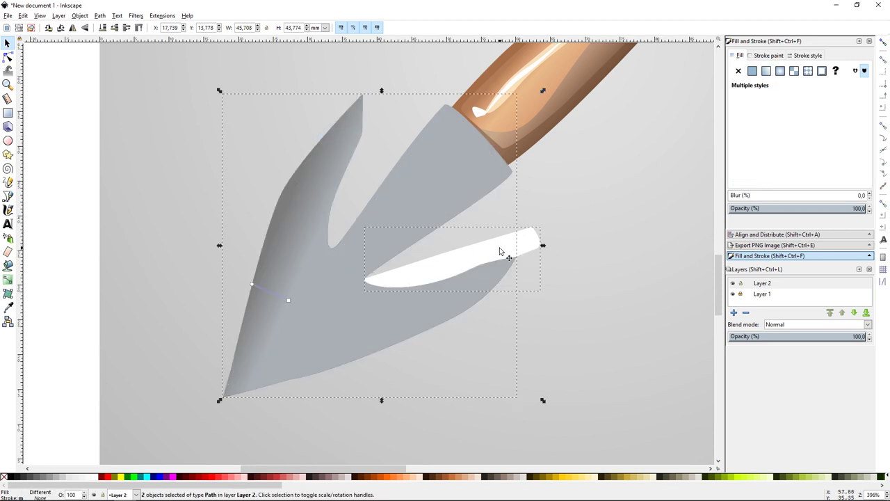
key(ctrl+asterisk)
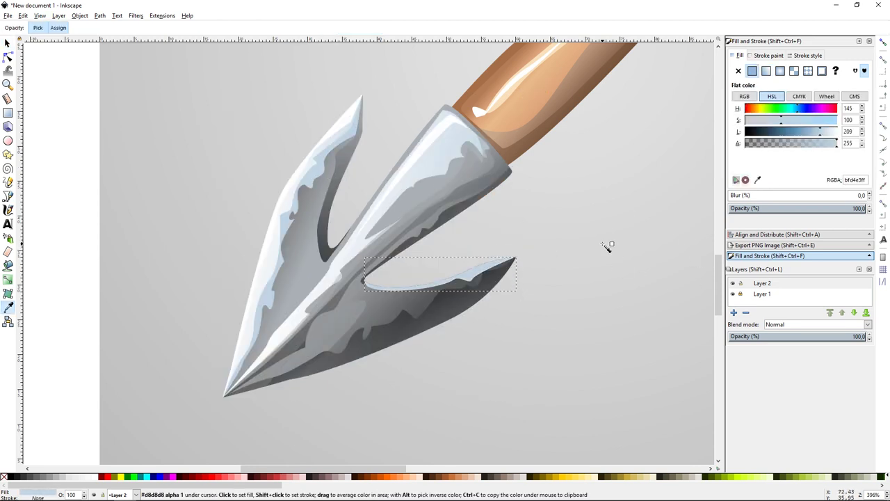
- Recolour the white crescent with a pale blue picked from the blade
click(596, 266)
scroll(596, 266, down, 1)
key(minus)
key(minus)
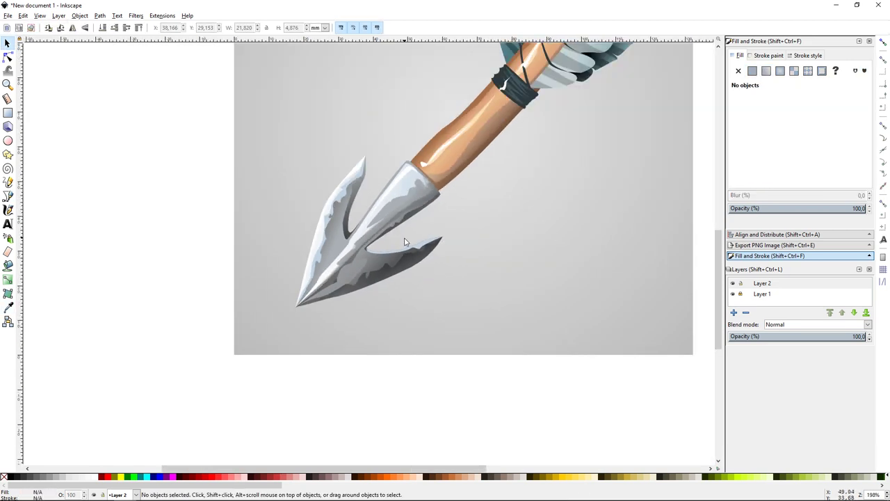
click(407, 243)
key(d)
click(361, 209)
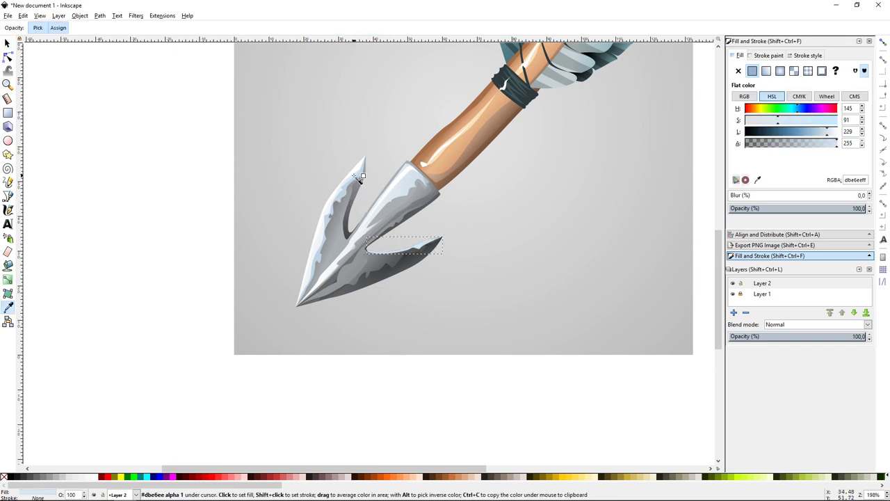
key(s)
key(Escape)
- Draw a light highlight shape covering the lower blade edge from the tip
scroll(561, 240, up, 1)
key(plus)
scroll(685, 212, right, 2)
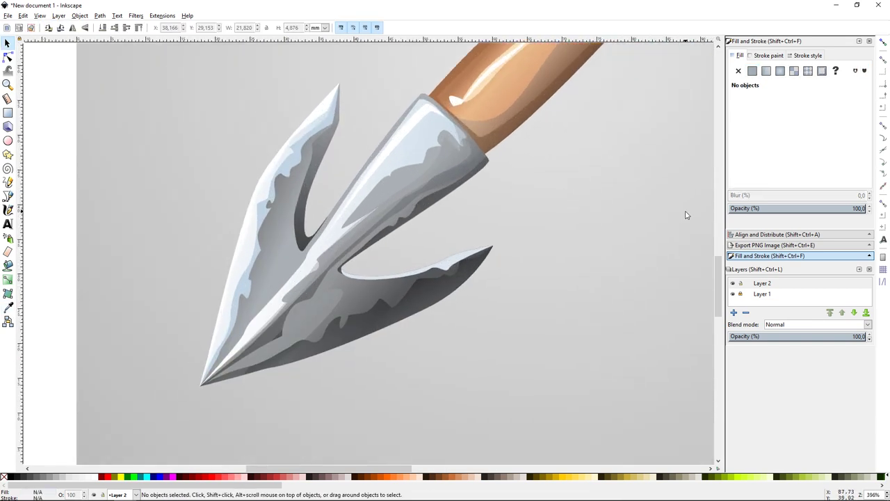
key(b)
click(185, 394)
click(200, 384)
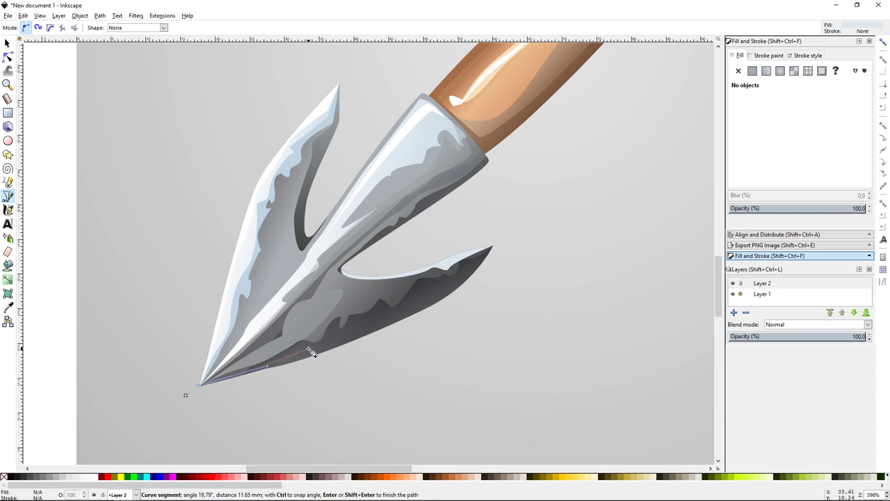
drag(437, 298, 445, 297)
click(510, 223)
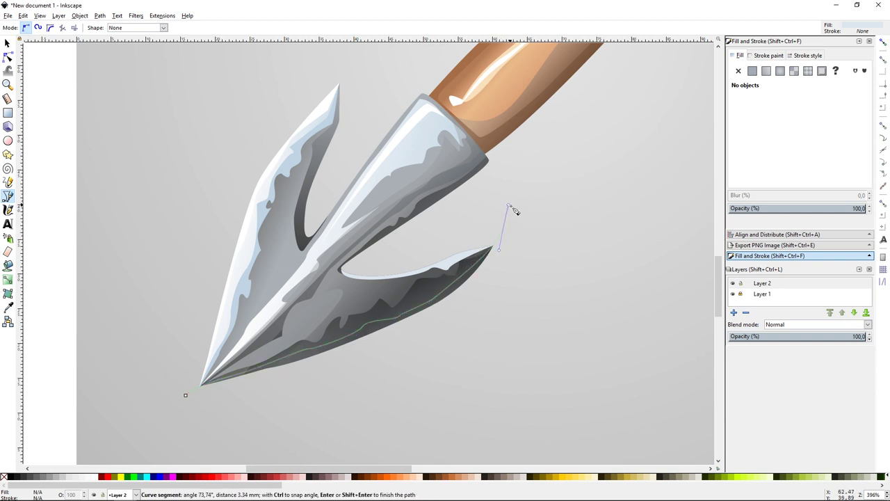
click(556, 268)
click(449, 424)
click(254, 420)
click(185, 394)
key(s)
- Intersect the lower edge highlight with the blade and set its opacity to 43%
click(272, 258)
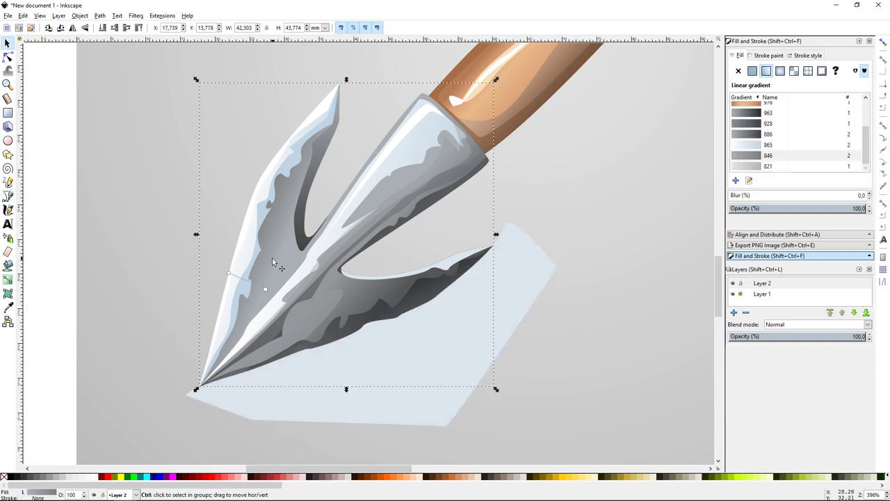
shift+click(502, 294)
key(ctrl+asterisk)
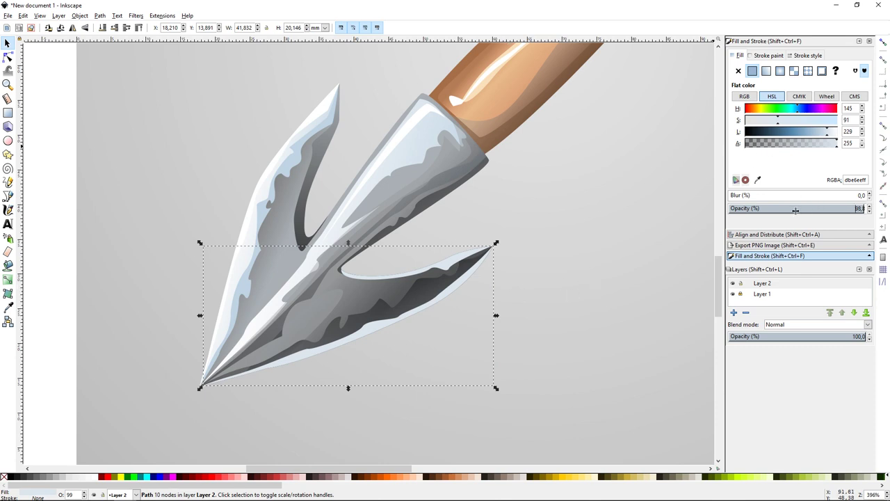
click(795, 209)
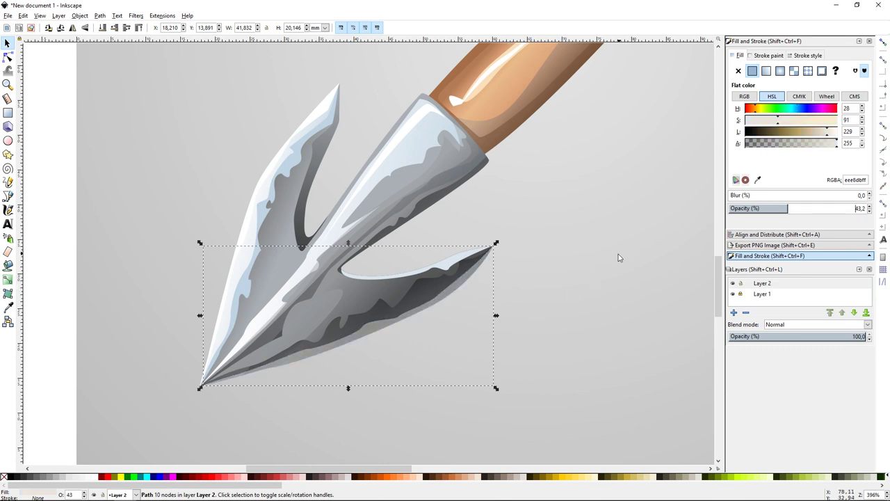
click(591, 272)
key(minus)
key(minus)
key(minus)
key(minus)
- Give a fletching feather a flat fill and lighten it to pale grey d9dcdd
key(plus)
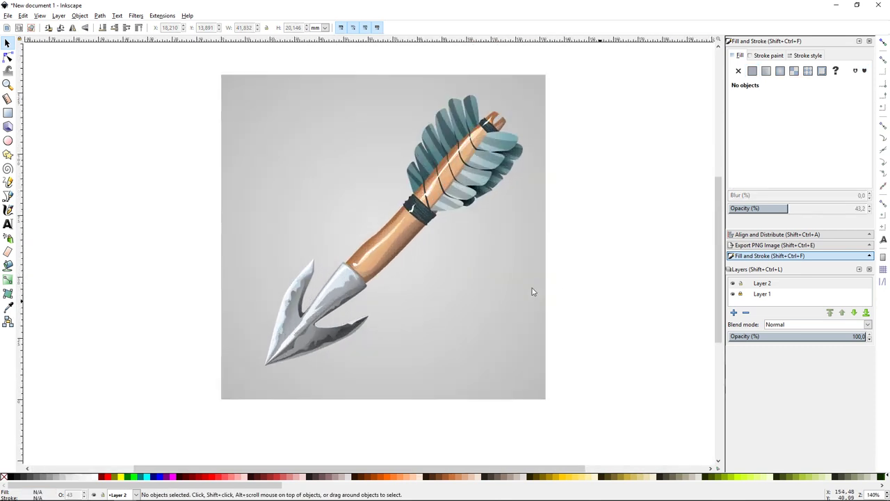
key(plus)
click(551, 126)
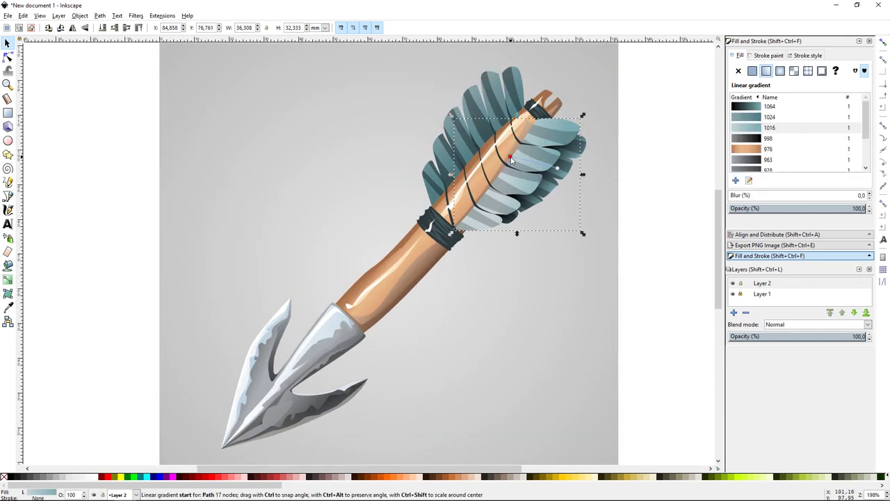
click(752, 70)
click(825, 132)
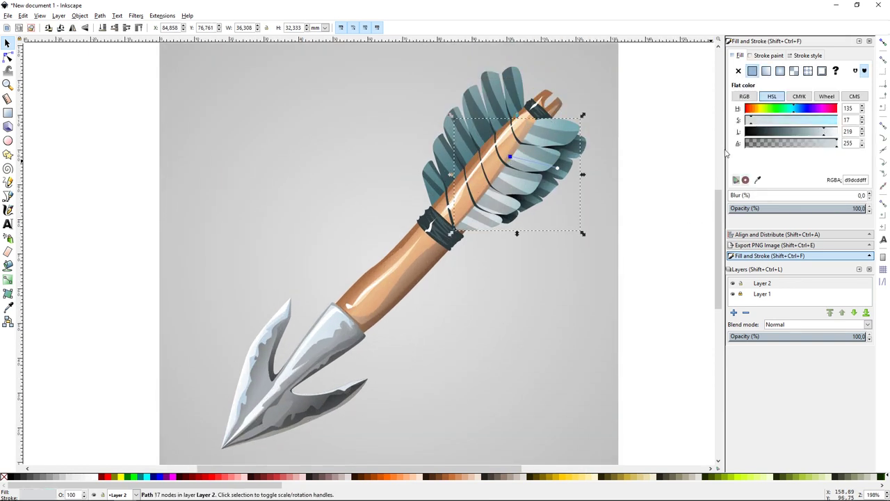
key(Escape)
key(minus)
key(minus)
scroll(605, 264, down, 1)
scroll(583, 292, down, 1)
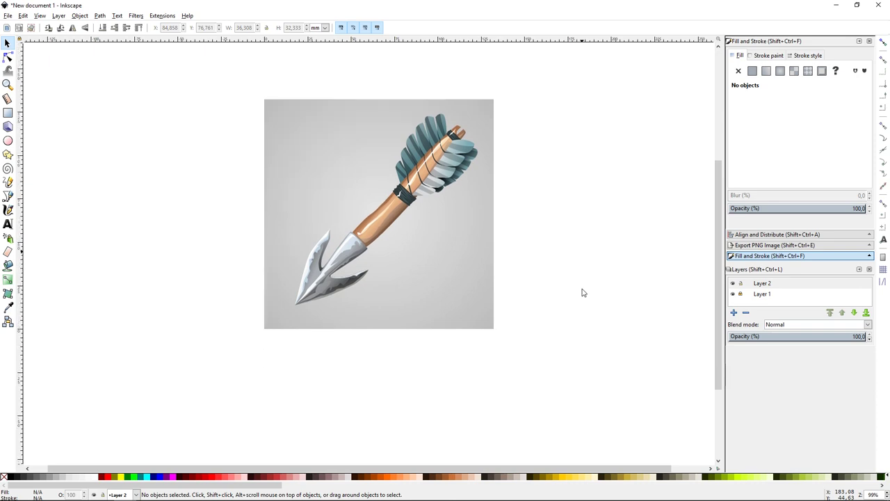